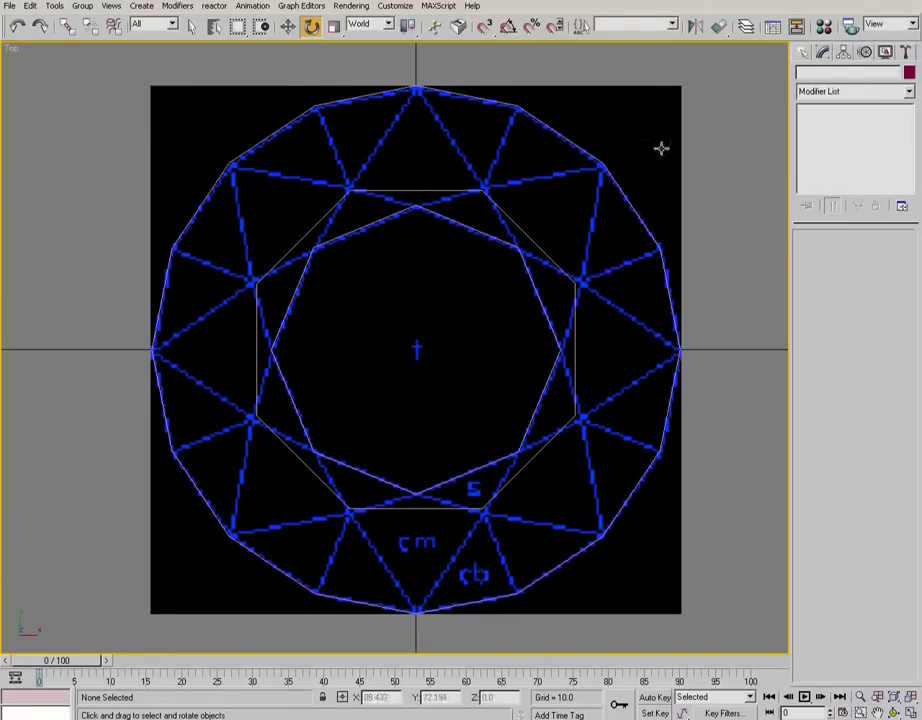
Step: Delete the textured reference plane, then check the 16-sided girdle and octagon NGon02 outlines
{"action": "left_click", "coordinate": [652, 230]}
{"action": "key", "text": "Delete"}
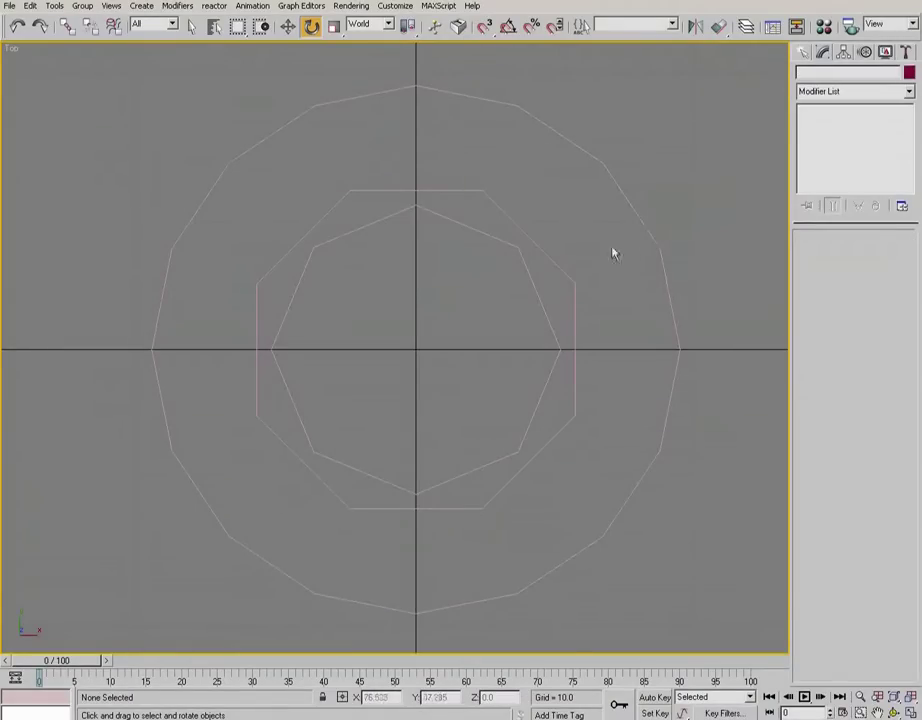
{"action": "left_click", "coordinate": [634, 209]}
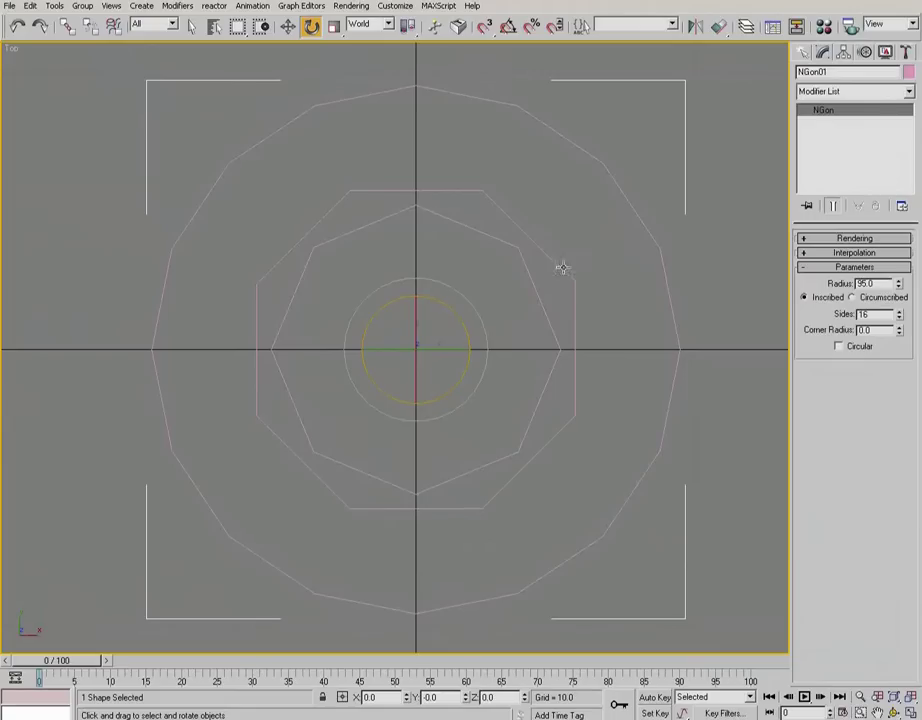
{"action": "left_click", "coordinate": [537, 289]}
{"action": "left_click", "coordinate": [543, 293]}
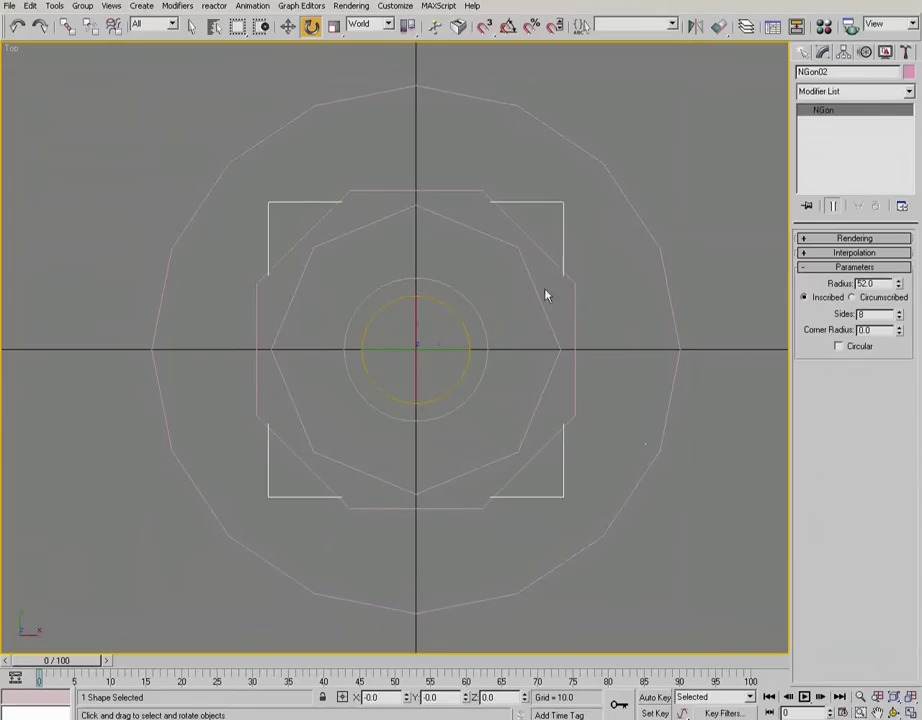
{"action": "left_click", "coordinate": [698, 197]}
{"action": "left_click", "coordinate": [655, 237]}
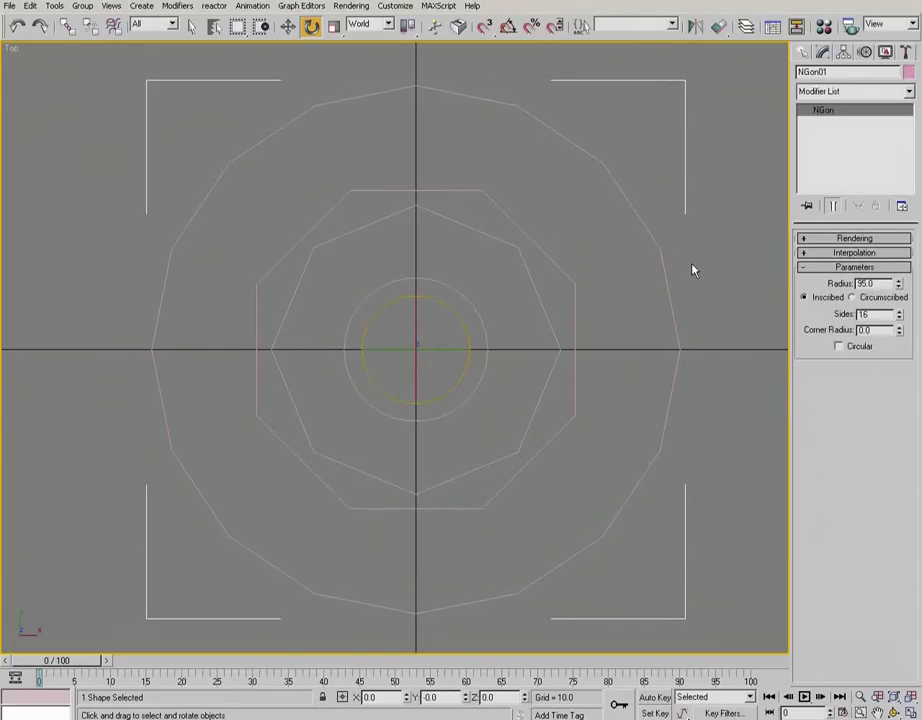
Step: Convert the 16-sided girdle NGon01 to an Editable Spline
{"action": "right_click", "coordinate": [836, 133]}
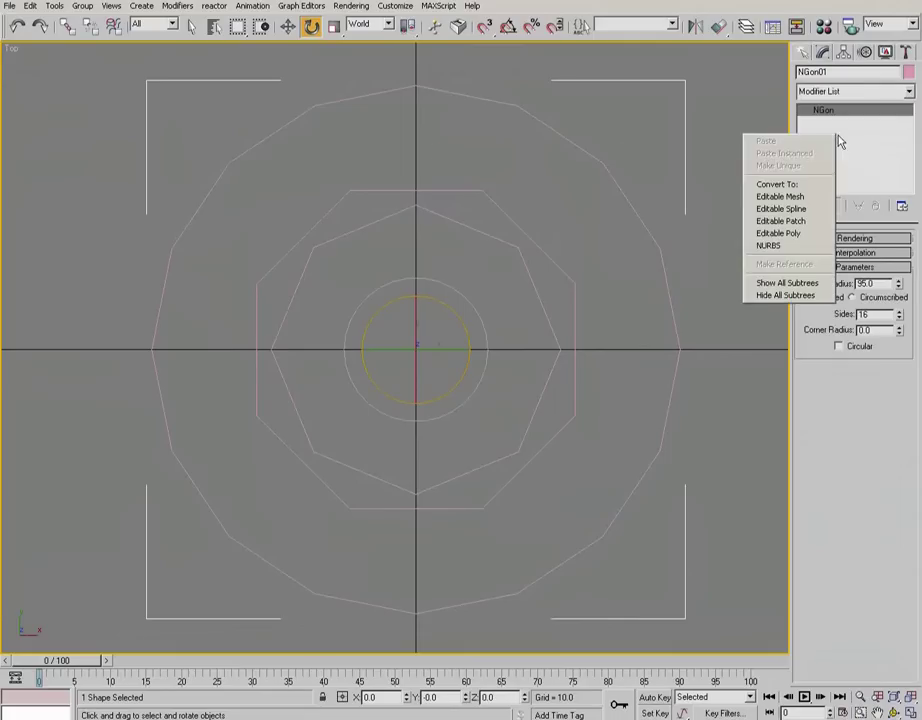
{"action": "left_click", "coordinate": [820, 208]}
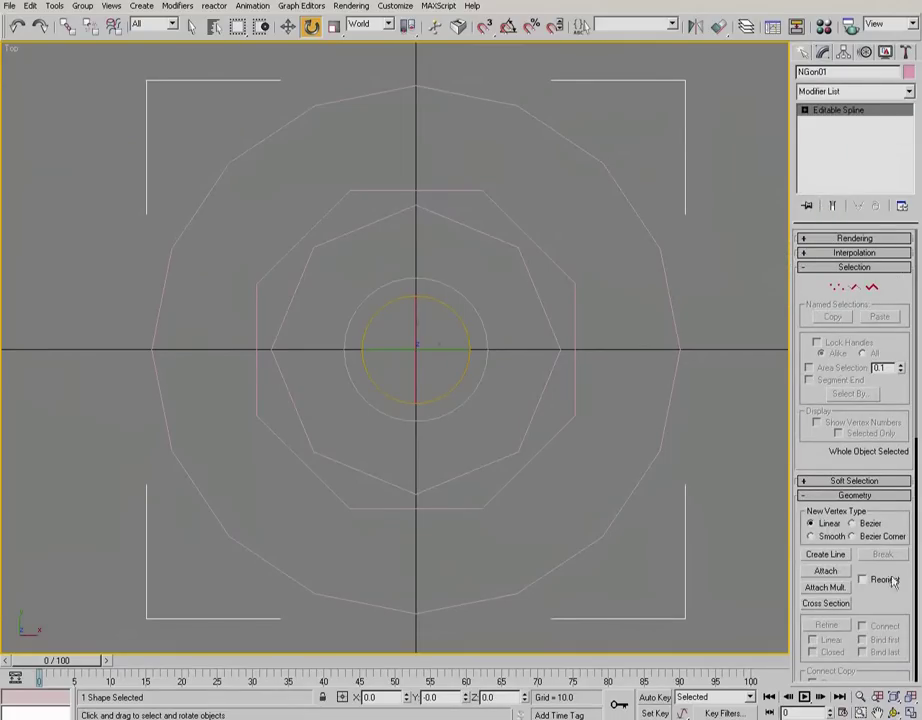
{"action": "left_click_drag", "start_coordinate": [902, 598], "coordinate": [902, 451]}
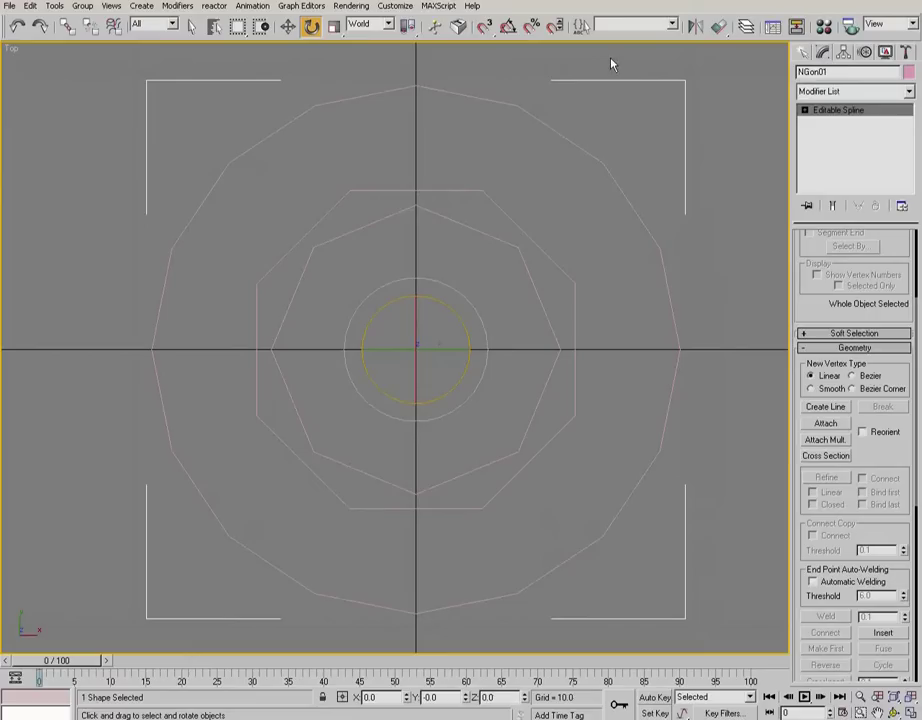
Step: Copy octagon NGon02 rotated 22.5° as NGon03 and attach the octagons to NGon01
{"action": "left_click", "coordinate": [547, 385]}
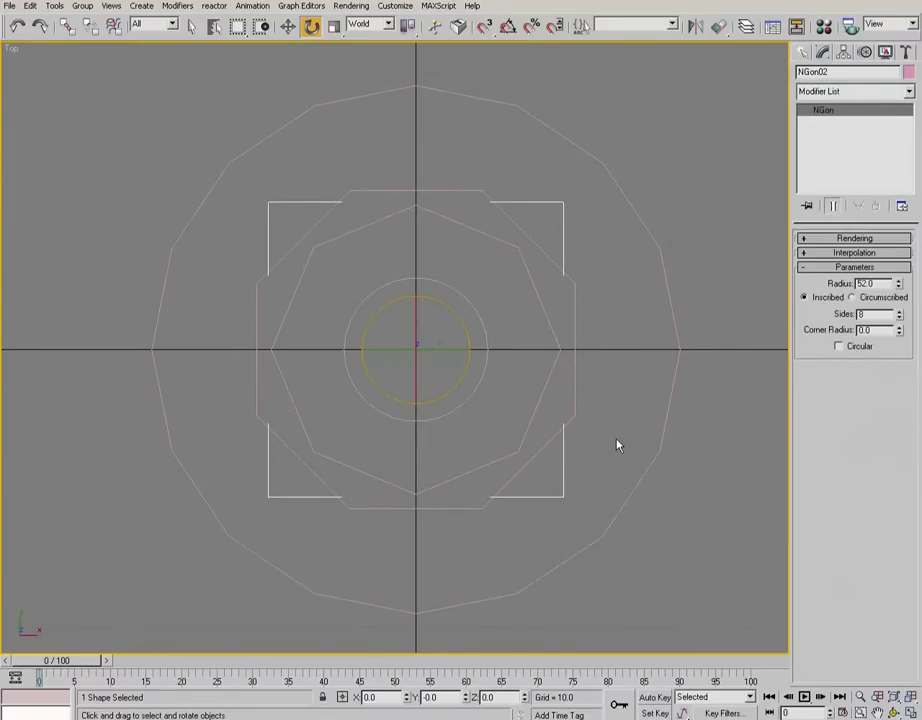
{"action": "left_click_drag", "start_coordinate": [576, 291], "coordinate": [690, 419], "text": "shift"}
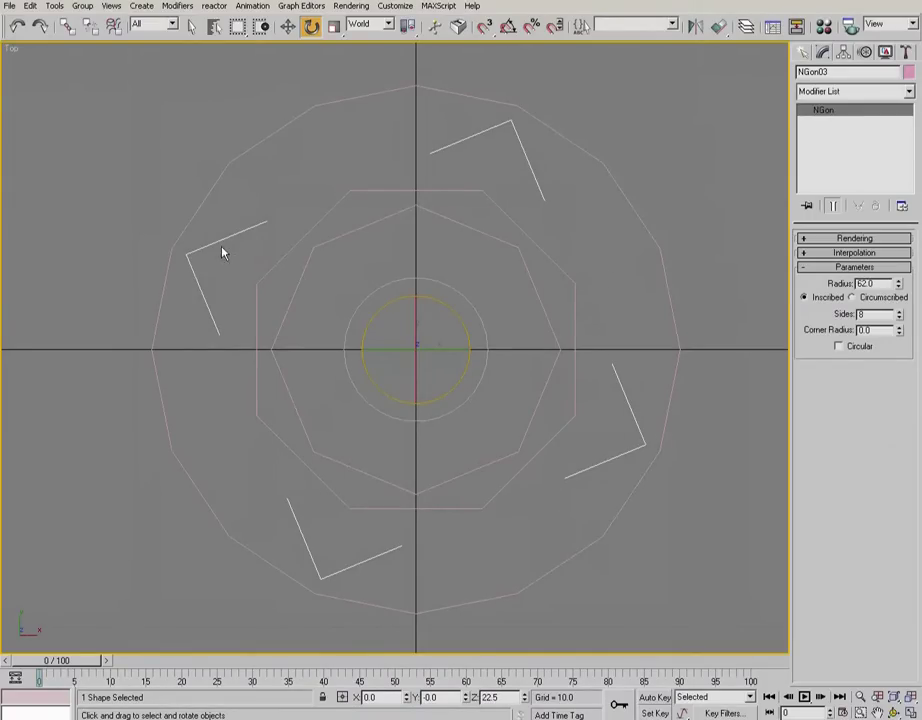
{"action": "left_click", "coordinate": [494, 103]}
{"action": "left_click", "coordinate": [548, 259]}
{"action": "left_click", "coordinate": [623, 198]}
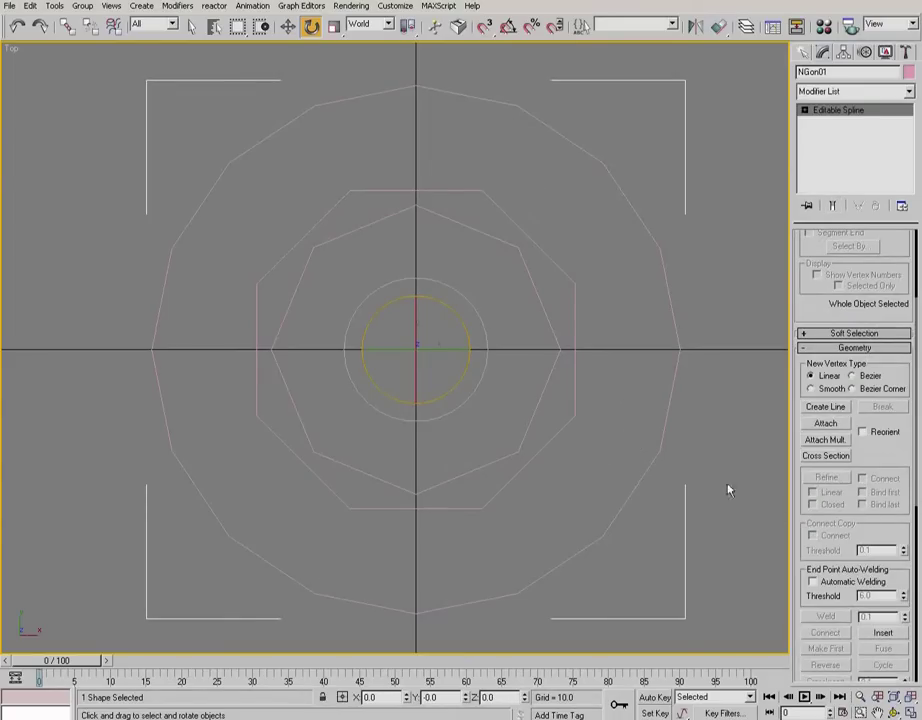
{"action": "left_click", "coordinate": [825, 423]}
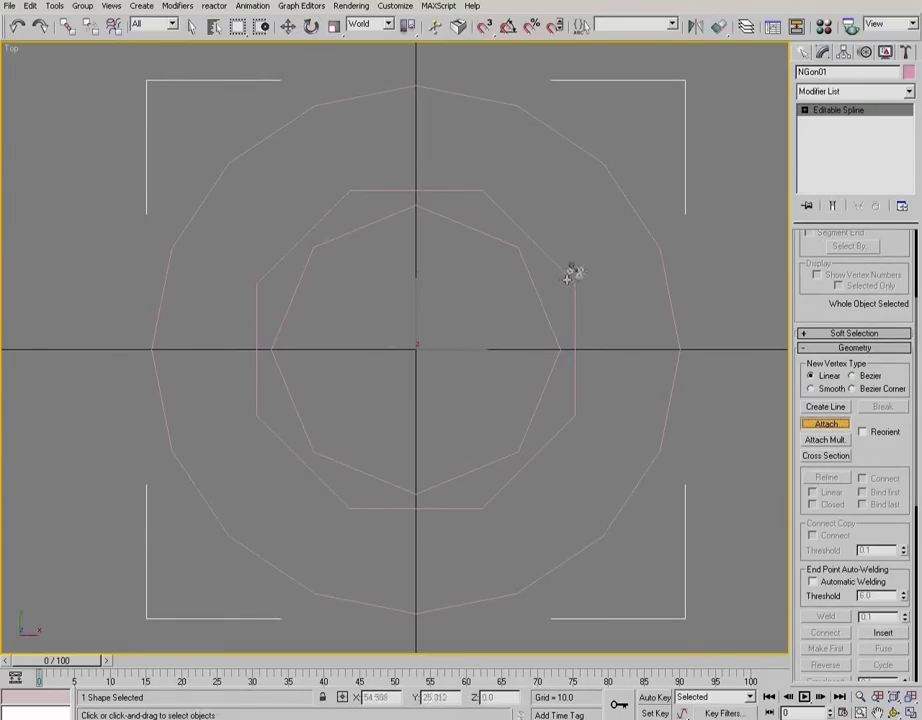
{"action": "left_click", "coordinate": [823, 425]}
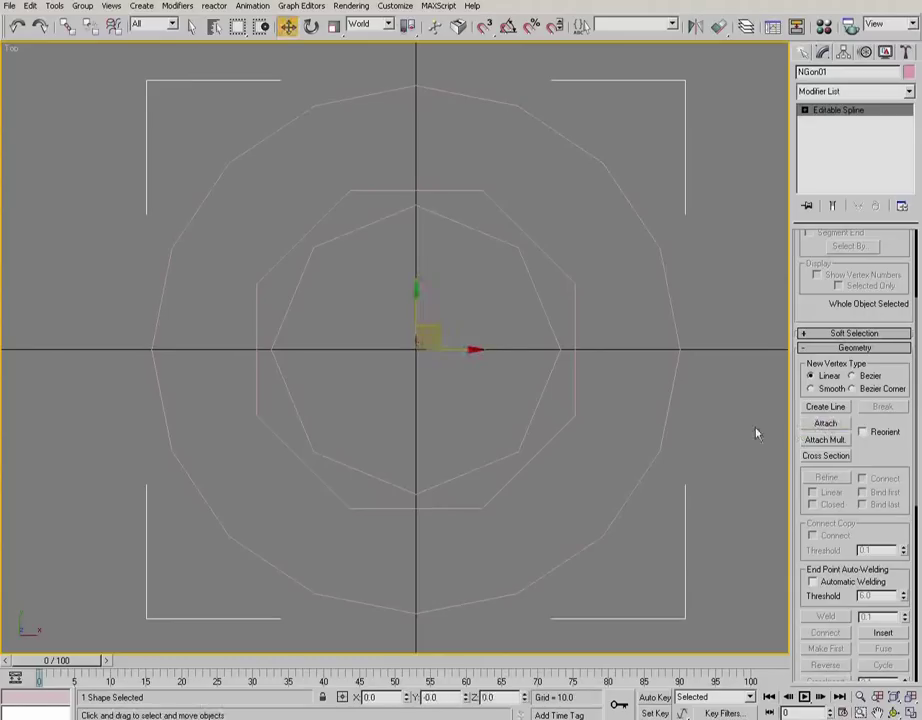
Step: Convert the combined shape to an Editable Poly at Polygon sub-object level
{"action": "right_click", "coordinate": [843, 160]}
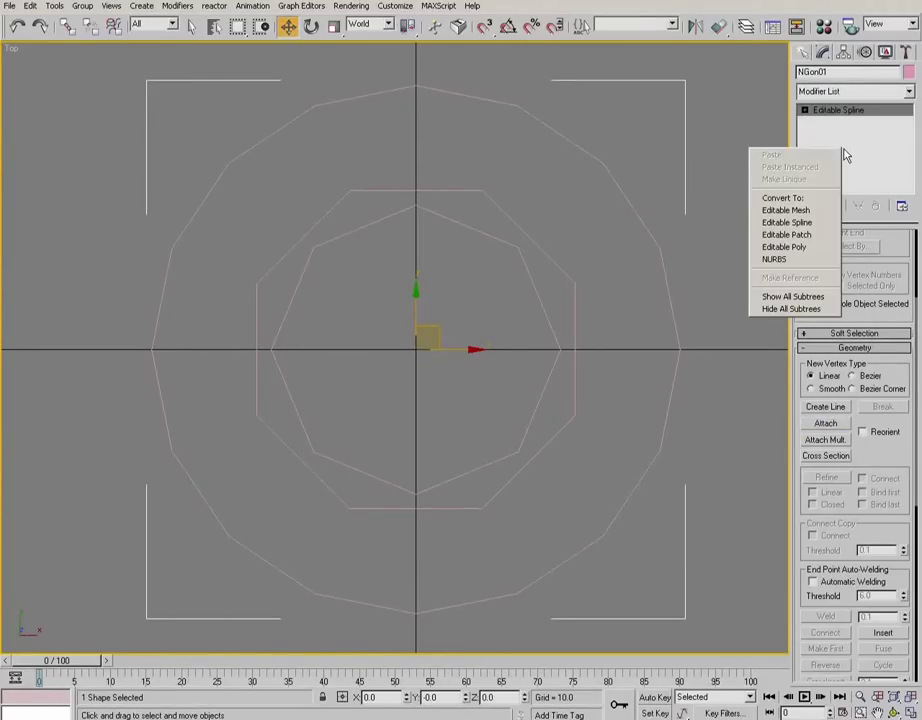
{"action": "left_click", "coordinate": [827, 246]}
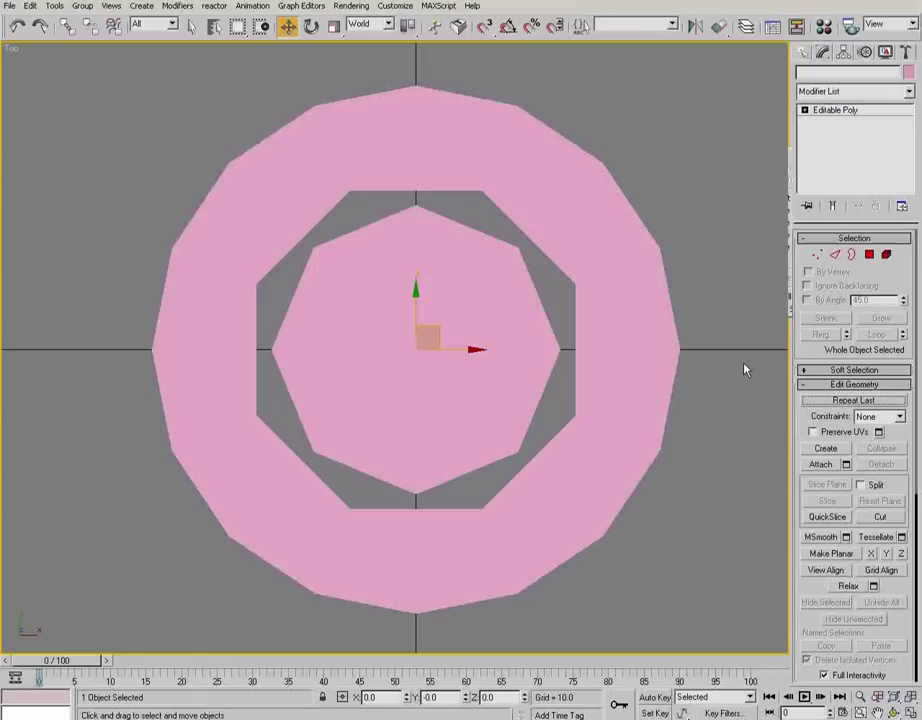
{"action": "left_click", "coordinate": [869, 255]}
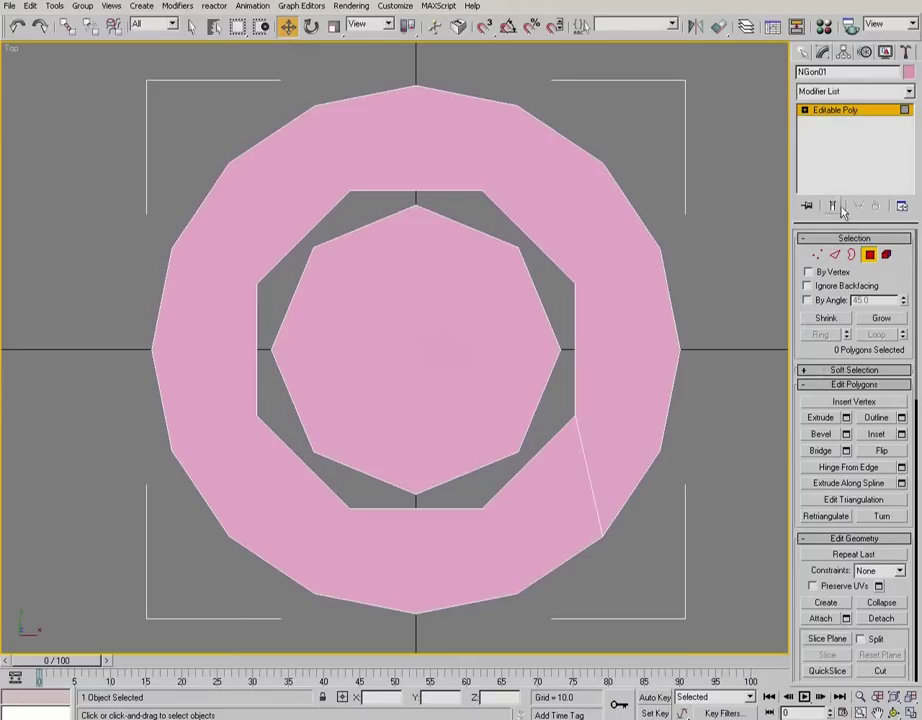
Step: Compare the central octagon face with the filled outer 16-sided ring face
{"action": "left_click", "coordinate": [492, 321]}
{"action": "left_click", "coordinate": [632, 315]}
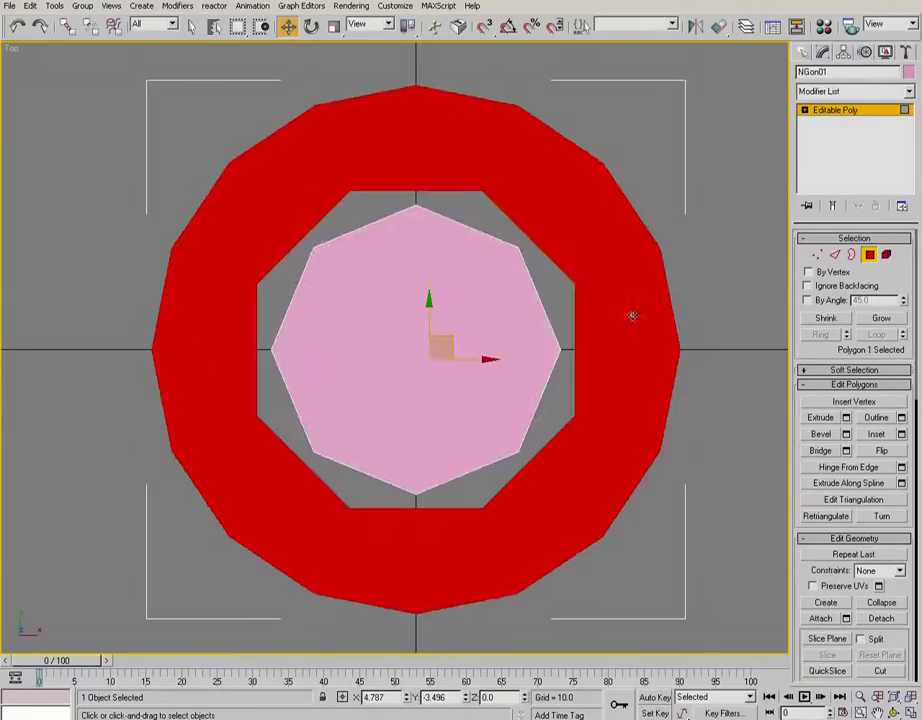
{"action": "left_click", "coordinate": [455, 337]}
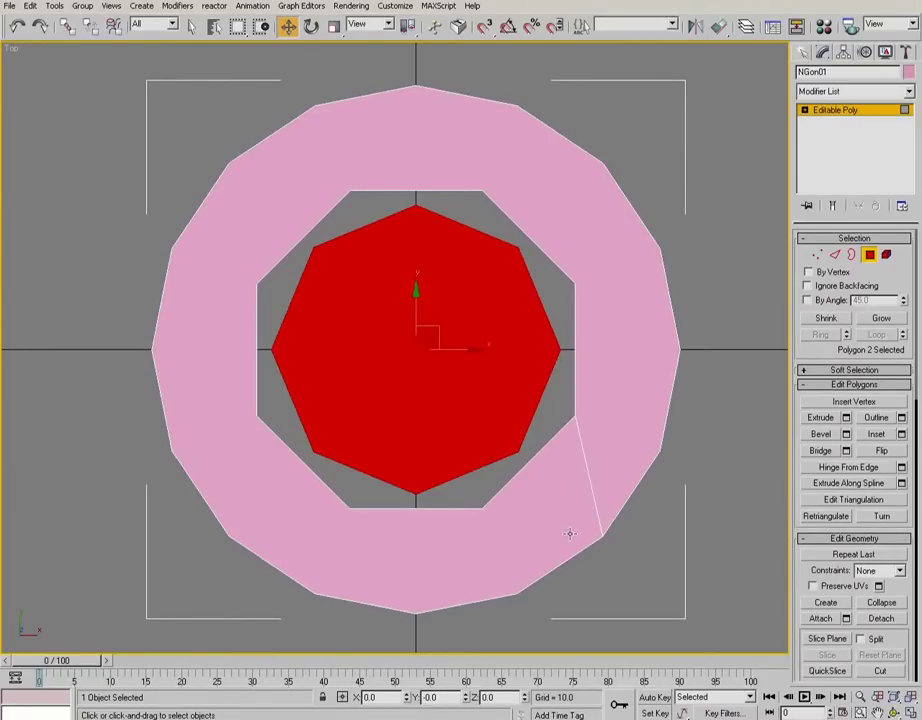
{"action": "left_click", "coordinate": [626, 265]}
{"action": "left_click", "coordinate": [490, 410]}
{"action": "left_click", "coordinate": [370, 556]}
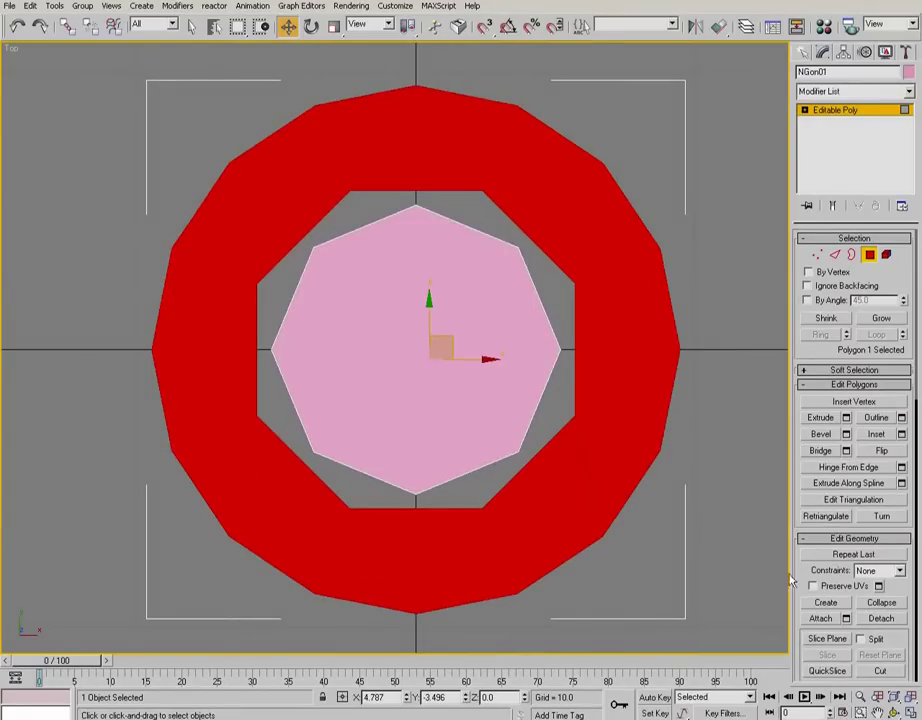
{"action": "left_click_drag", "start_coordinate": [796, 521], "coordinate": [781, 348]}
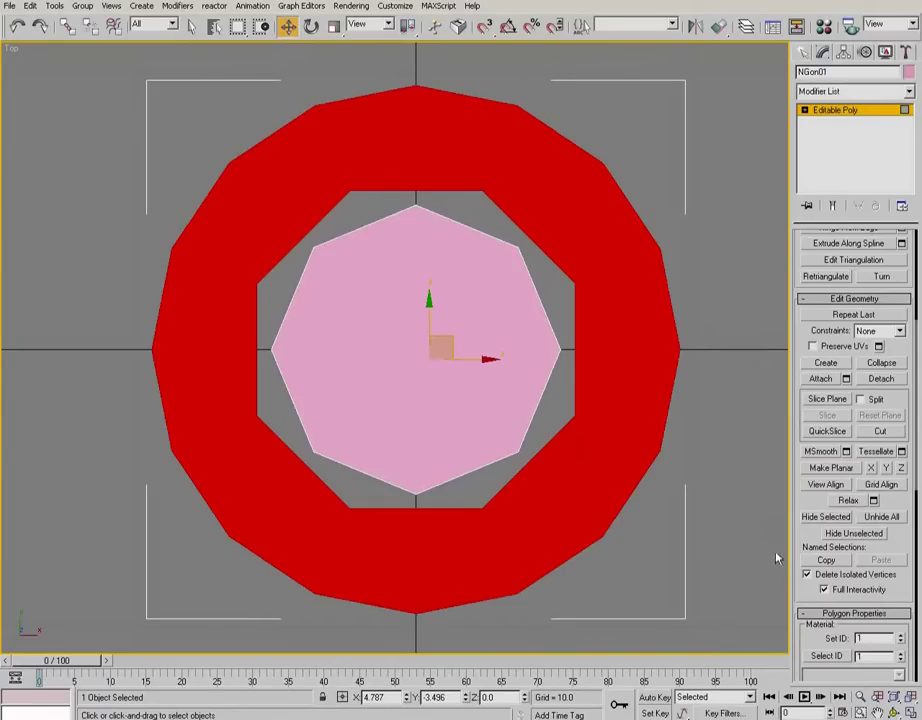
Step: Turn off Delete Isolated Vertices, delete all faces, and select the 32 remaining vertices
{"action": "left_click", "coordinate": [724, 391]}
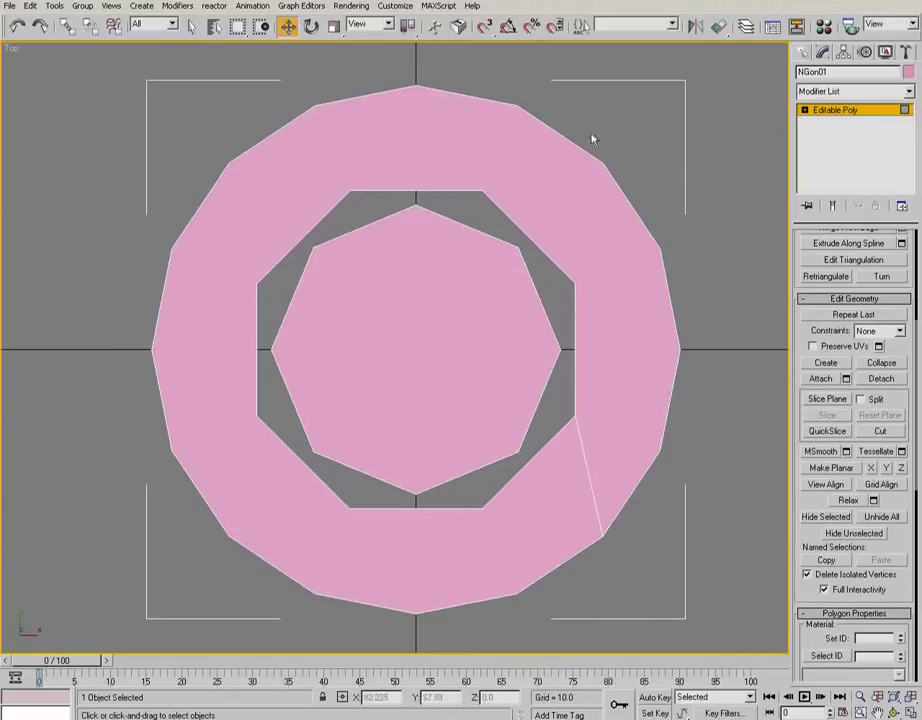
{"action": "left_click", "coordinate": [807, 575]}
{"action": "left_click_drag", "start_coordinate": [757, 73], "coordinate": [61, 461]}
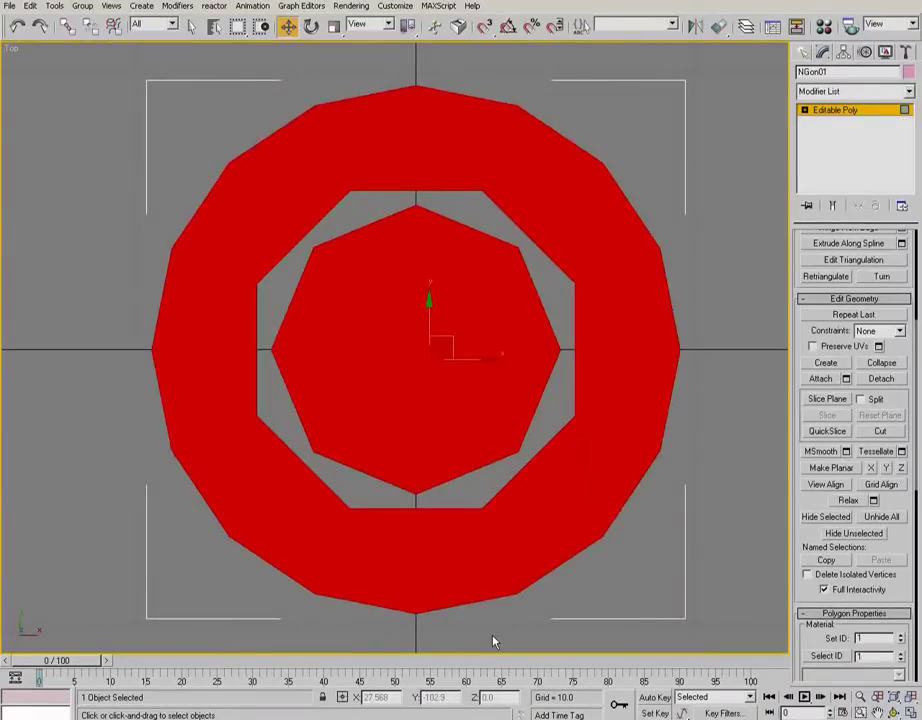
{"action": "key", "text": "Delete"}
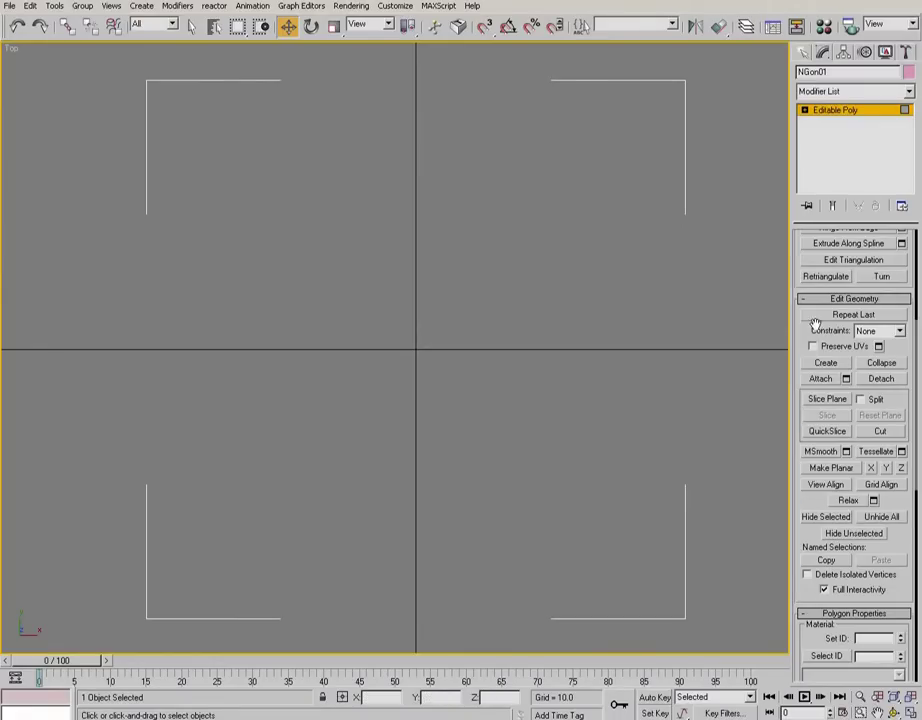
{"action": "left_click_drag", "start_coordinate": [815, 327], "coordinate": [812, 578]}
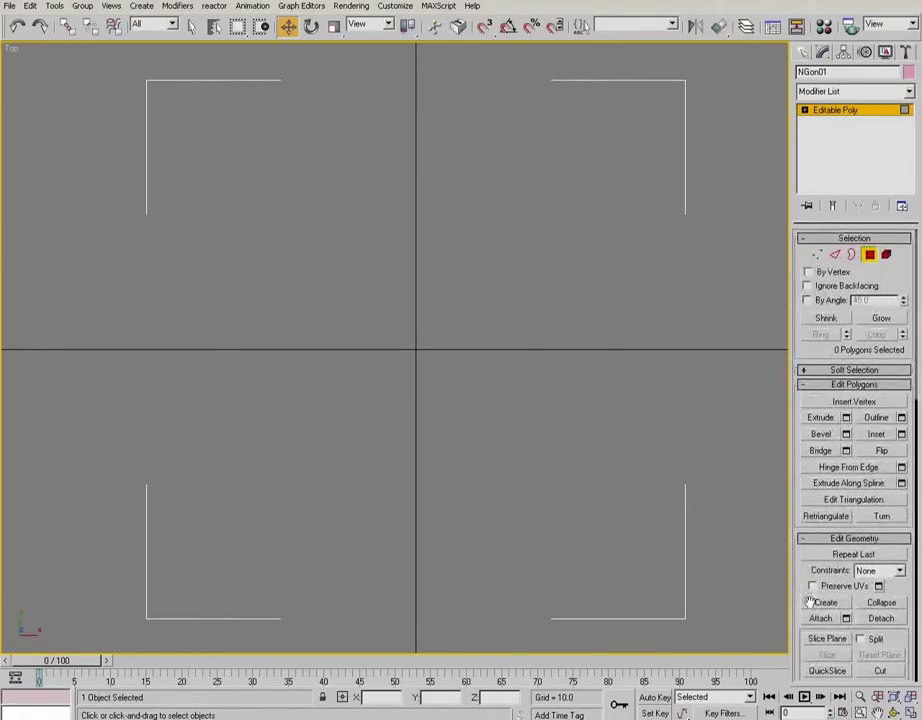
{"action": "left_click", "coordinate": [816, 255]}
{"action": "left_click_drag", "start_coordinate": [743, 70], "coordinate": [75, 672]}
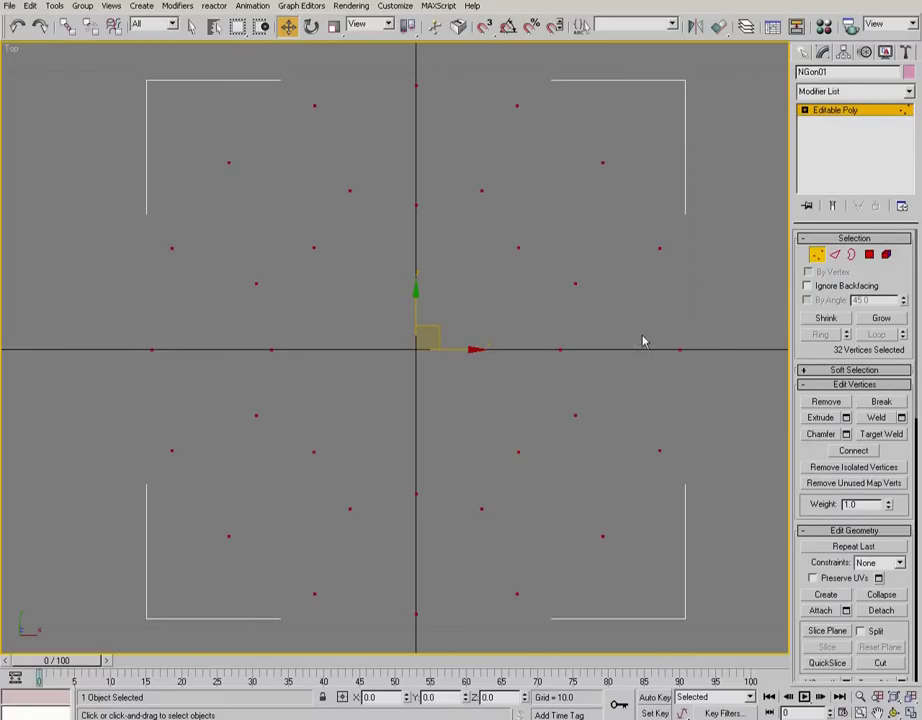
Step: In Polygon mode, use Create to build a first triangular face from three vertices
{"action": "left_click", "coordinate": [869, 255]}
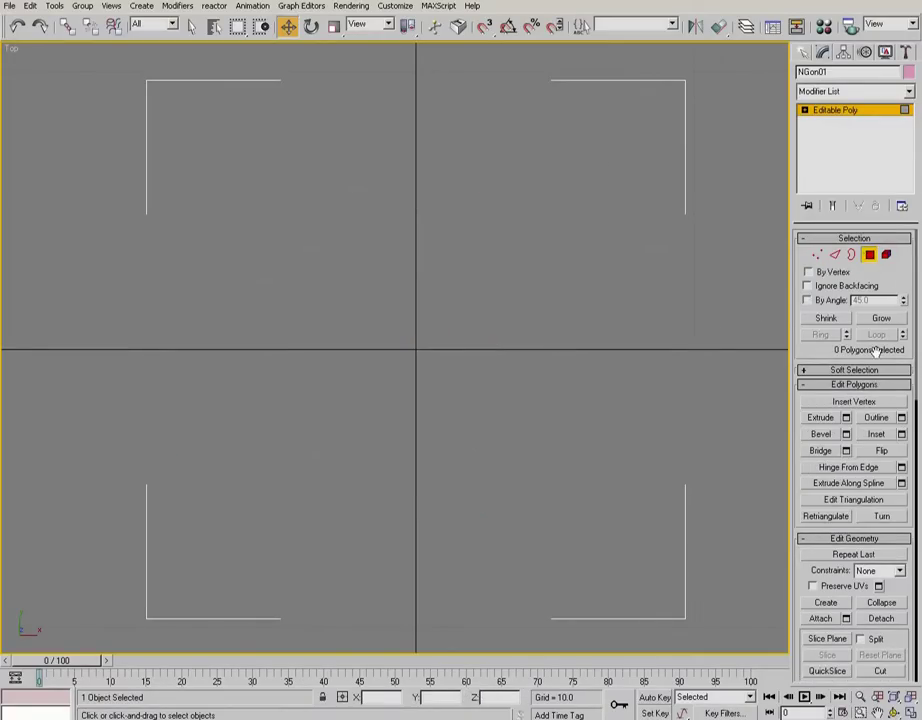
{"action": "left_click", "coordinate": [826, 603]}
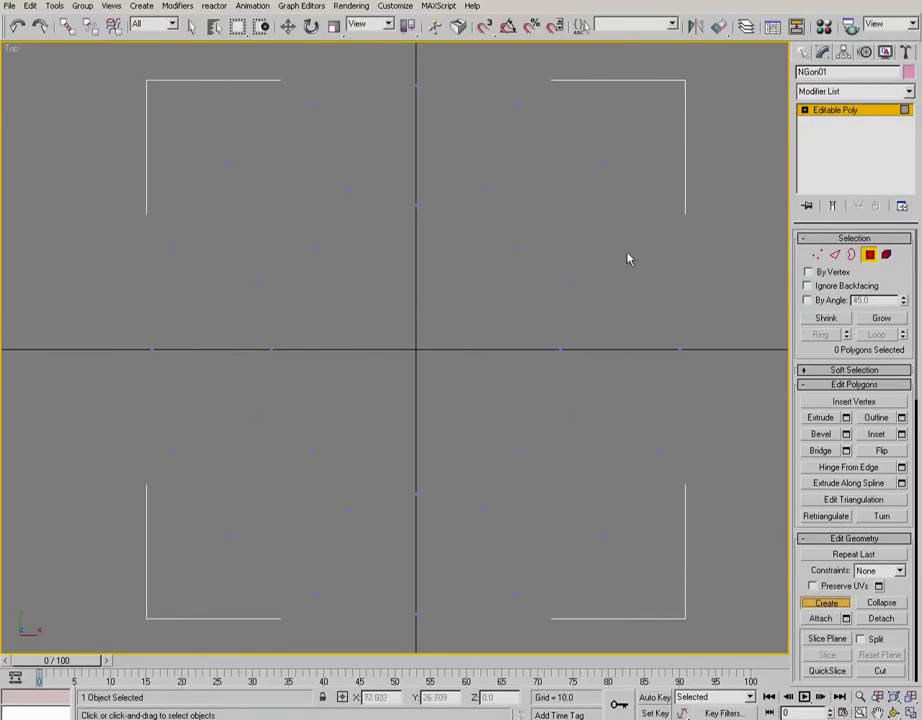
{"action": "left_click", "coordinate": [482, 188]}
{"action": "left_click", "coordinate": [601, 162]}
{"action": "left_click", "coordinate": [518, 107]}
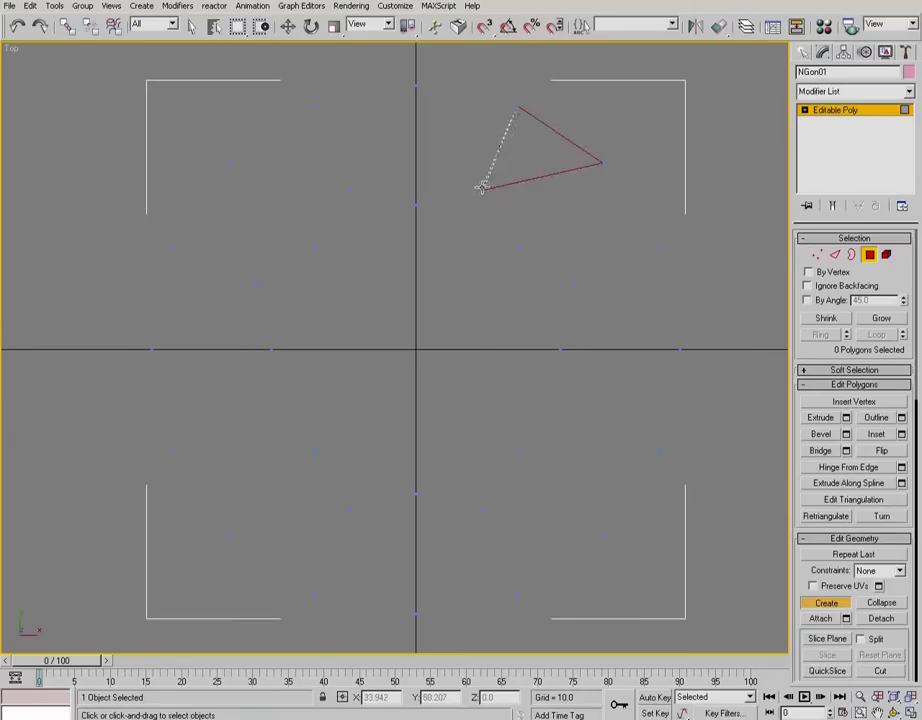
{"action": "left_click", "coordinate": [482, 187]}
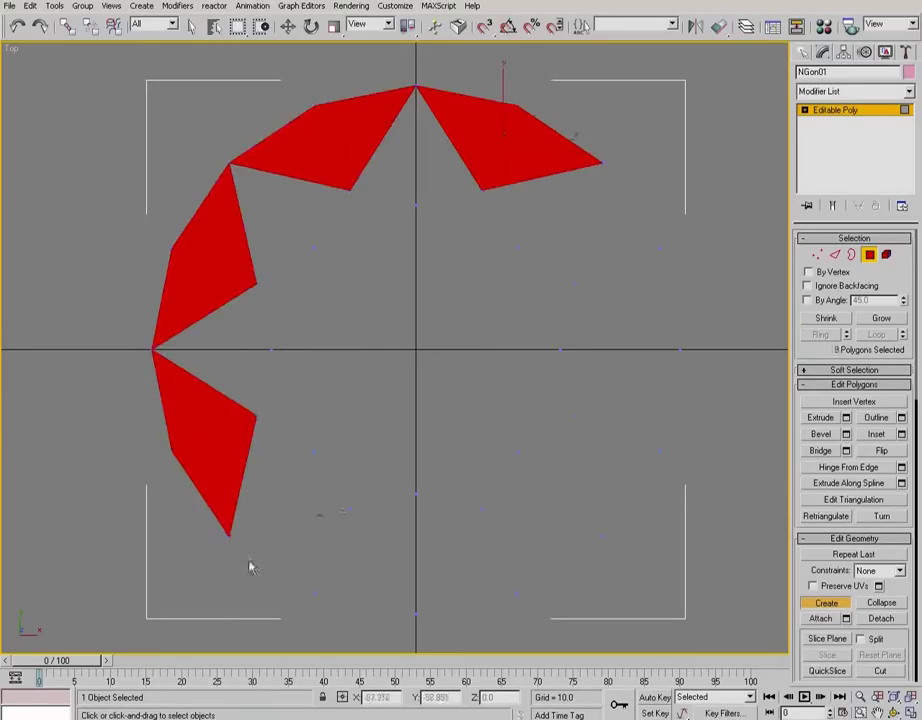
Step: Fill the remaining gaps with triangles for 33 polygons, then exit Polygon mode
{"action": "left_click", "coordinate": [480, 507]}
{"action": "left_click", "coordinate": [274, 278]}
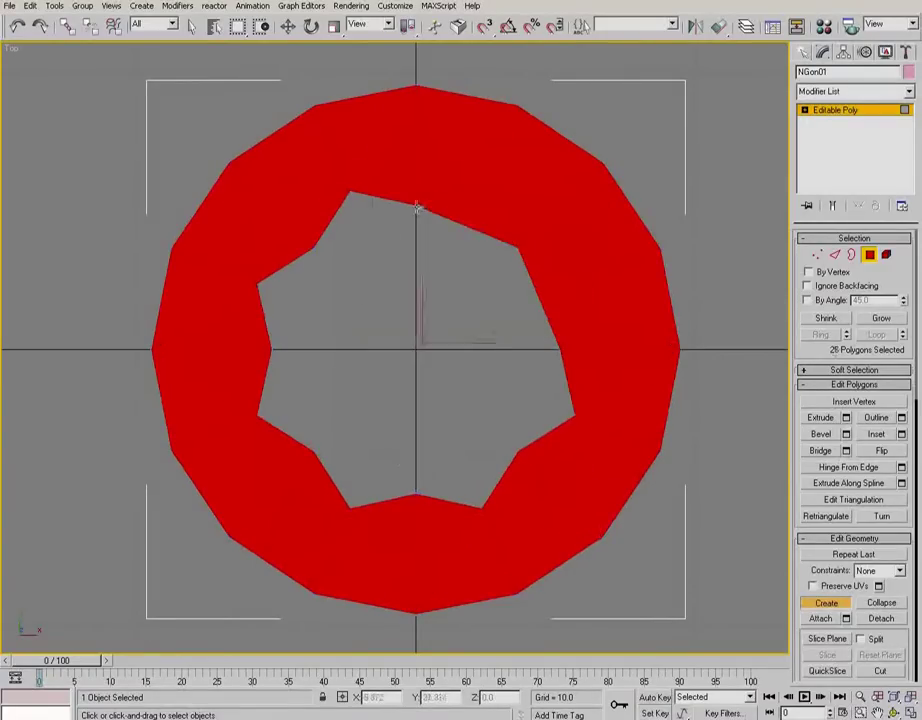
{"action": "left_click", "coordinate": [319, 457]}
{"action": "left_click", "coordinate": [540, 505]}
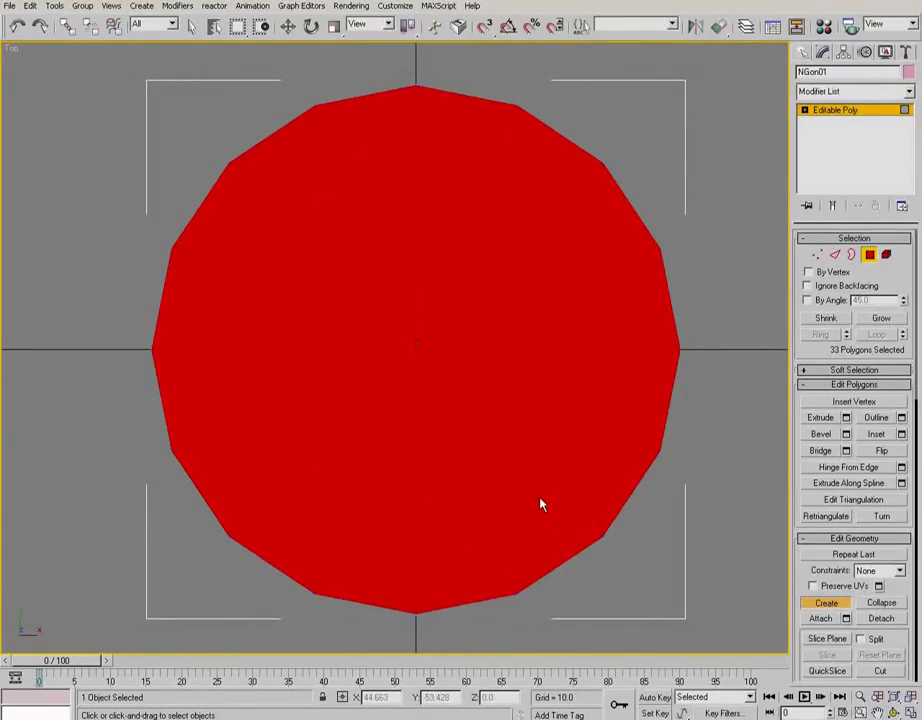
{"action": "left_click", "coordinate": [869, 256]}
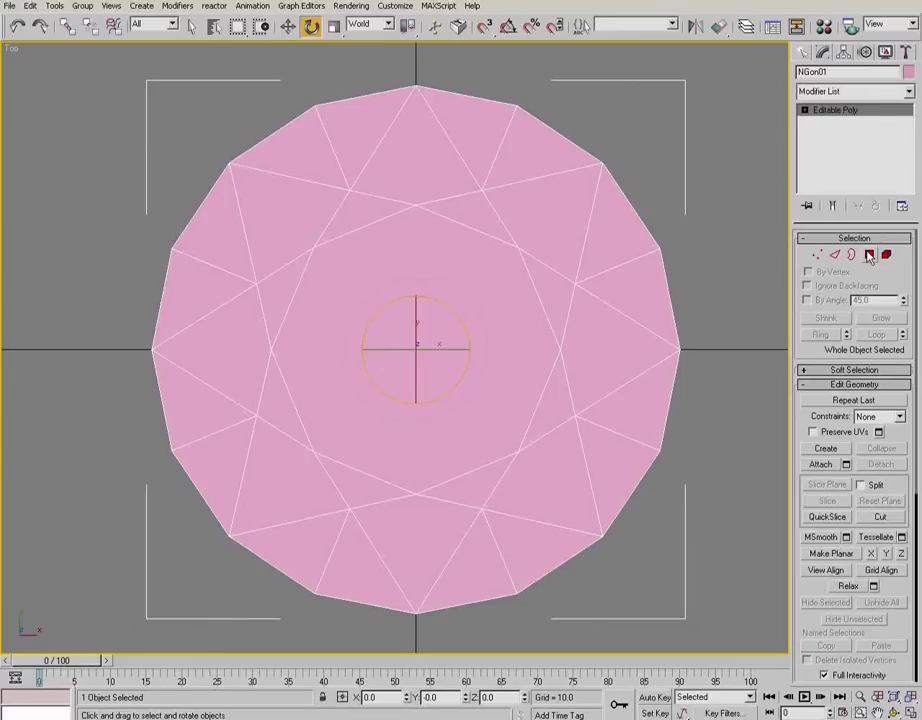
{"action": "left_click", "coordinate": [727, 383]}
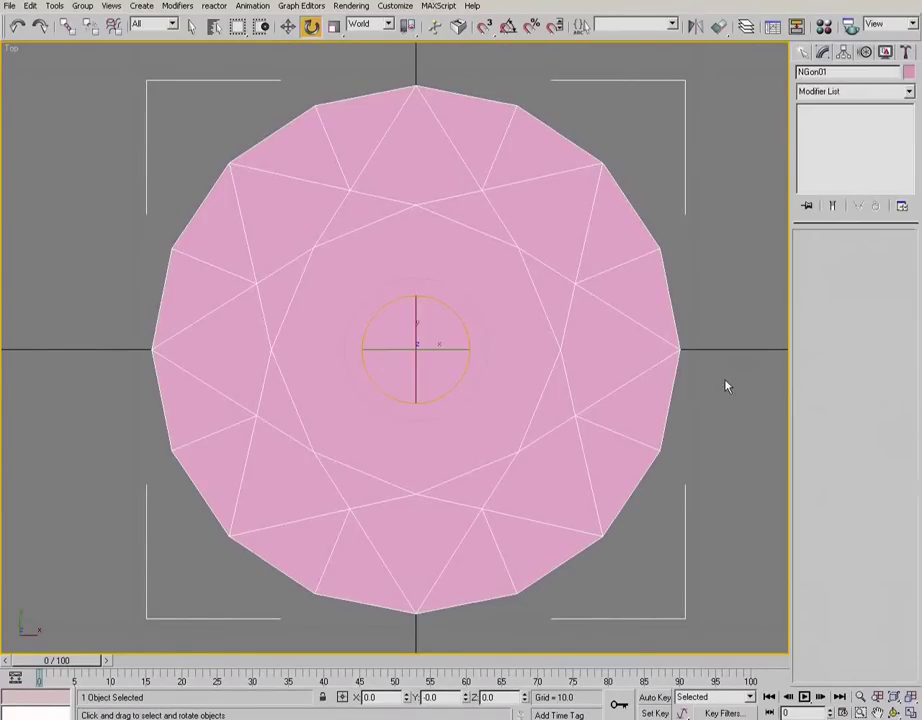
Step: Select NGon01 and marquee-select its 16 outer girdle vertices in Top view
{"action": "left_click", "coordinate": [667, 349]}
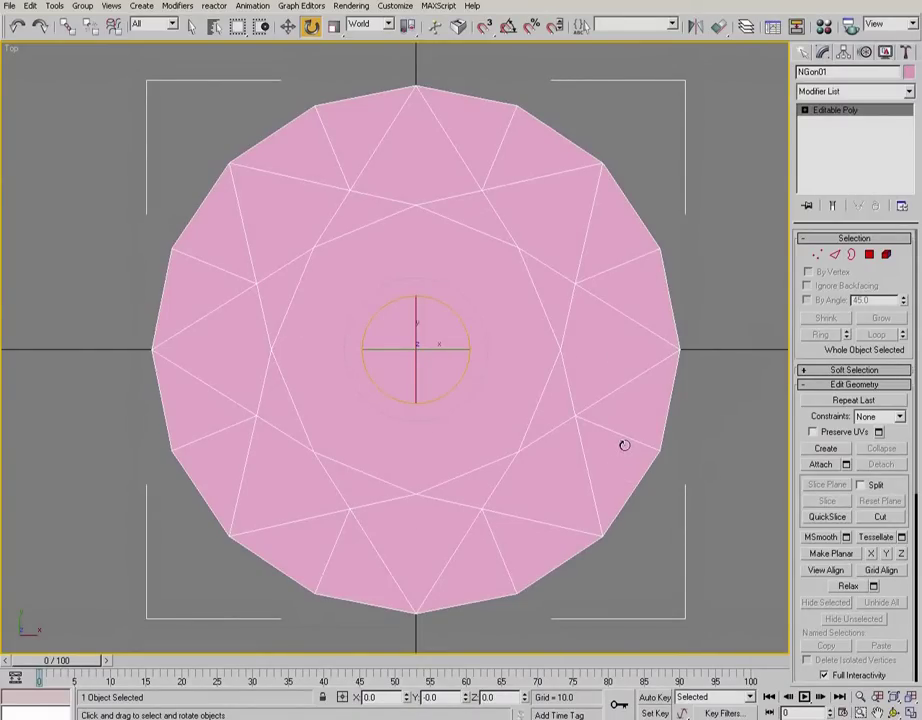
{"action": "key", "text": "f"}
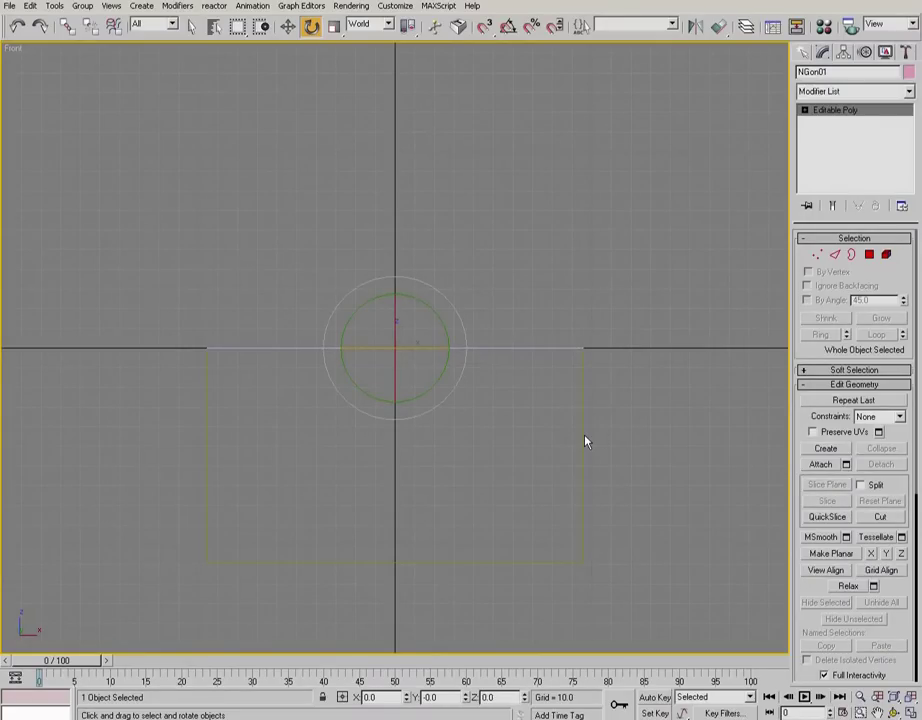
{"action": "middle_click_drag", "start_coordinate": [622, 434], "coordinate": [674, 392]}
{"action": "scroll", "coordinate": [648, 377], "scroll_direction": "up", "scroll_amount": 2}
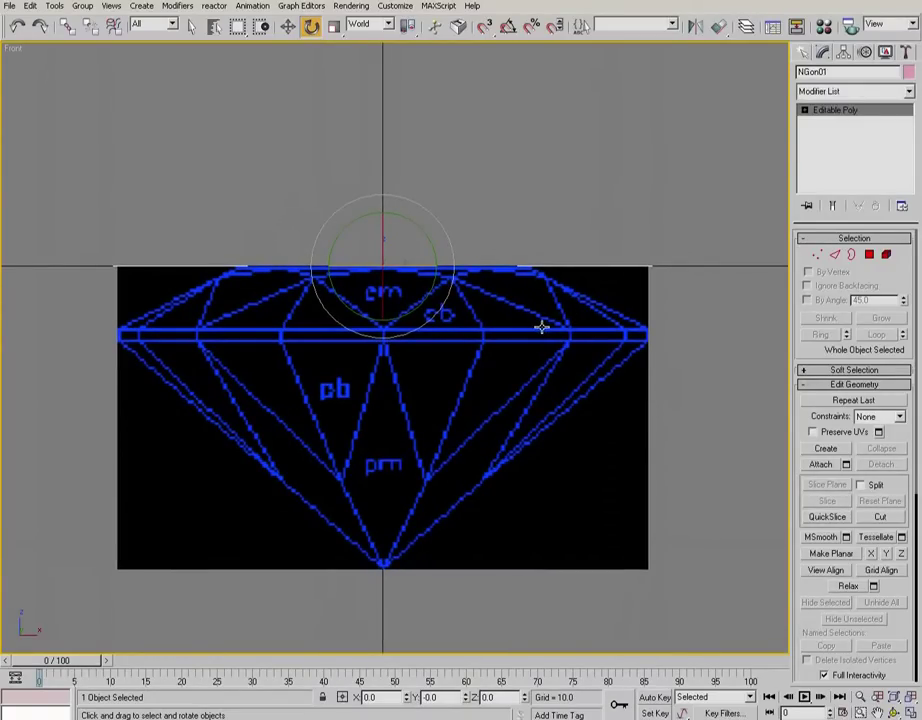
{"action": "key", "text": "t"}
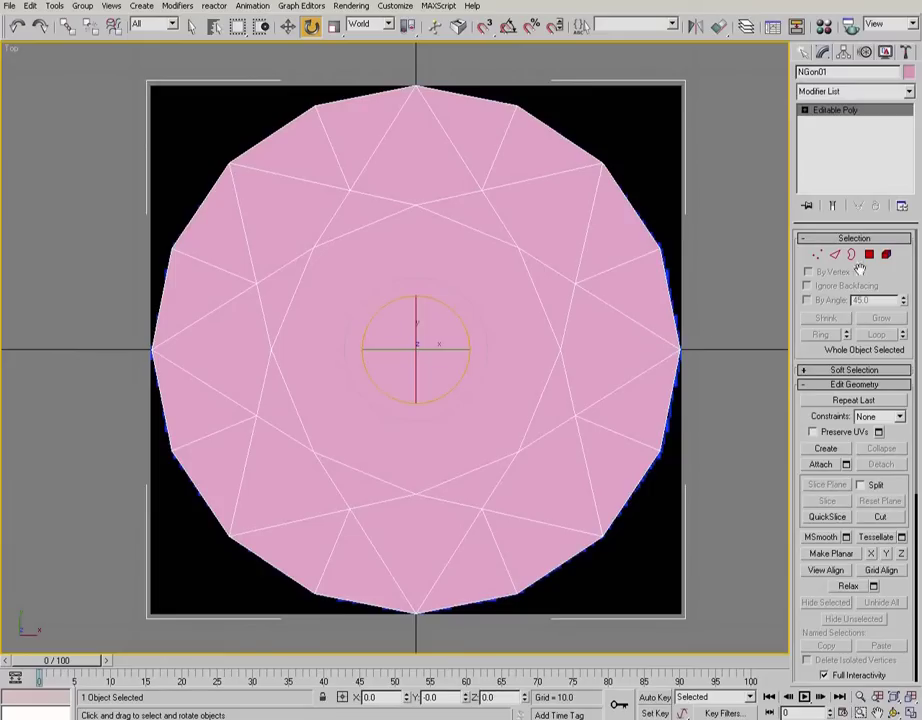
{"action": "left_click", "coordinate": [817, 254]}
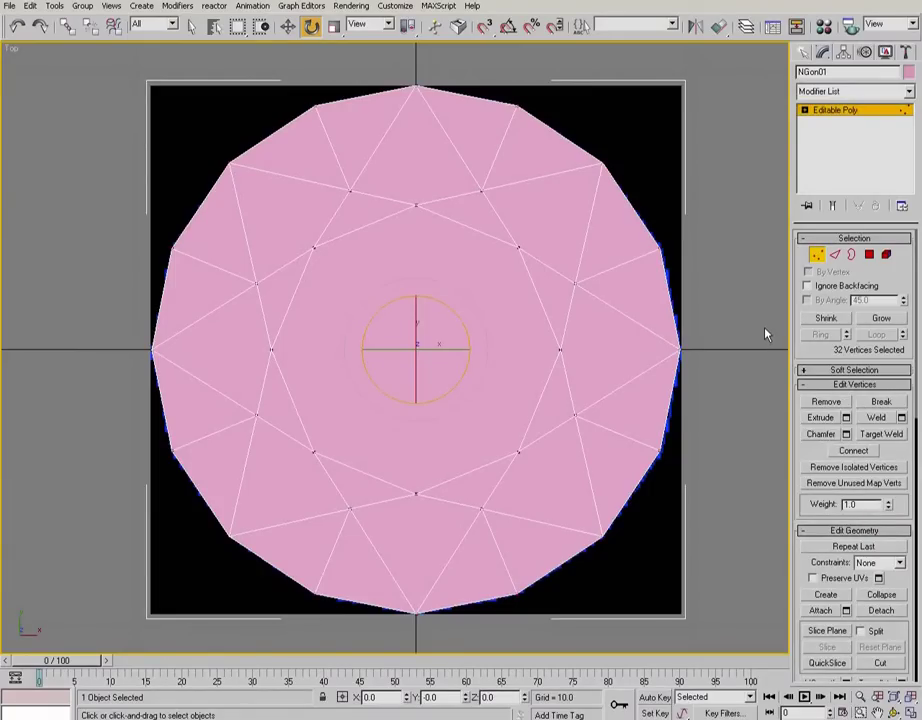
{"action": "left_click_drag", "start_coordinate": [705, 75], "coordinate": [192, 185]}
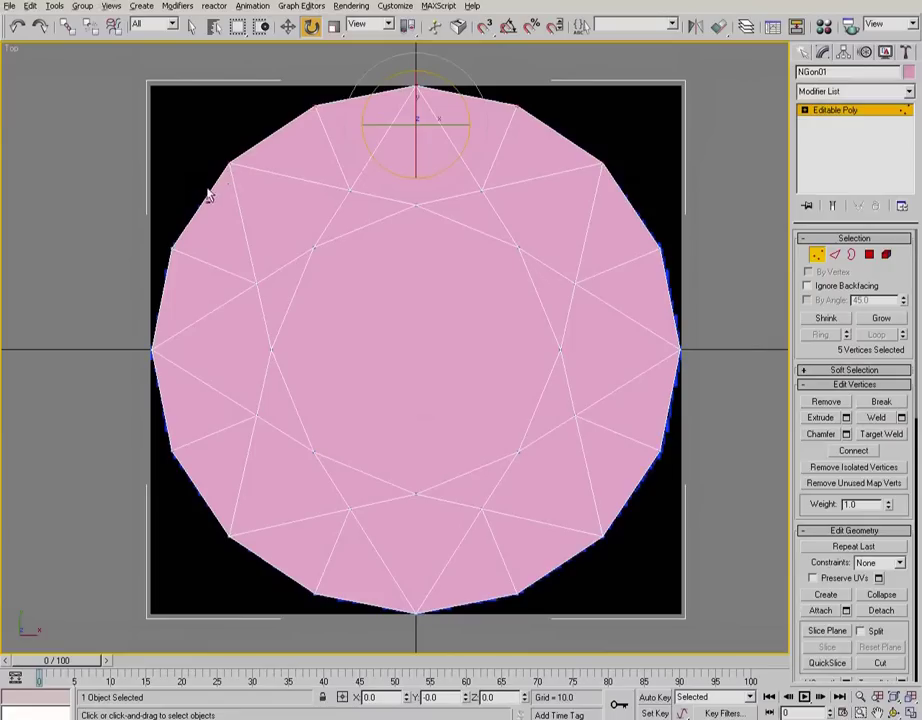
{"action": "left_click_drag", "start_coordinate": [95, 93], "coordinate": [213, 592], "text": "ctrl"}
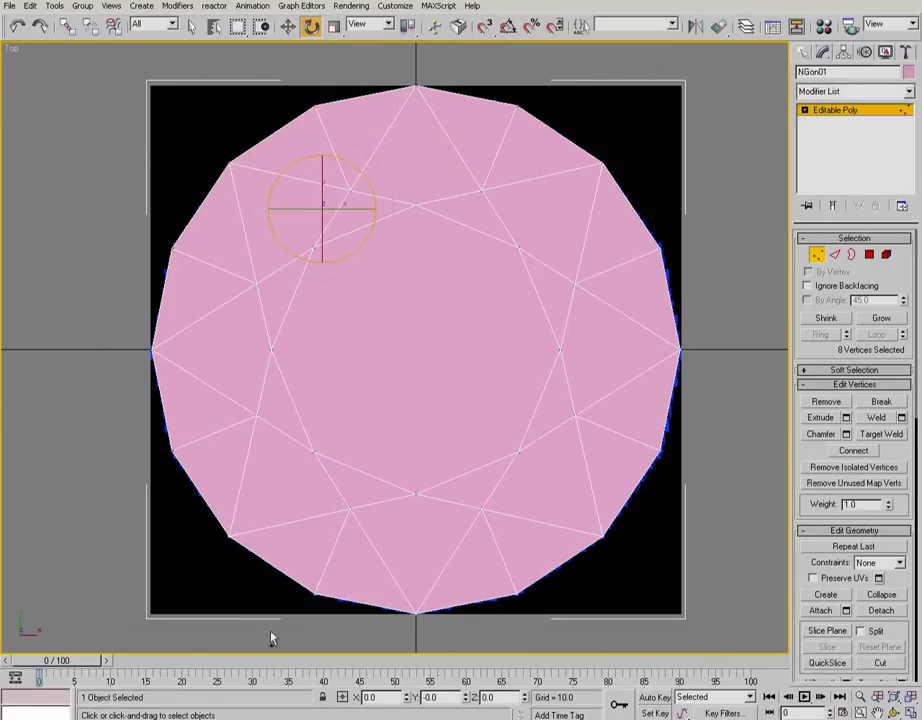
{"action": "left_click_drag", "start_coordinate": [675, 533], "coordinate": [117, 638], "text": "ctrl"}
{"action": "left_click_drag", "start_coordinate": [730, 93], "coordinate": [632, 624], "text": "ctrl"}
{"action": "left_click_drag", "start_coordinate": [763, 478], "coordinate": [619, 594], "text": "ctrl"}
Step: Move the 16 girdle vertices 22.562 units down in Front view
{"action": "key", "text": "f"}
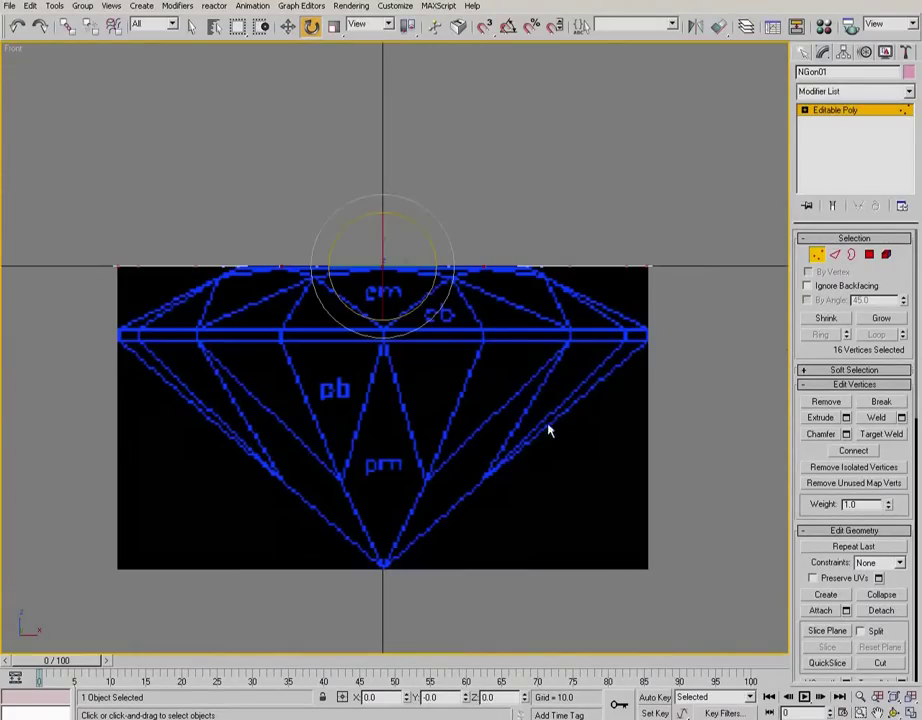
{"action": "left_click", "coordinate": [289, 27]}
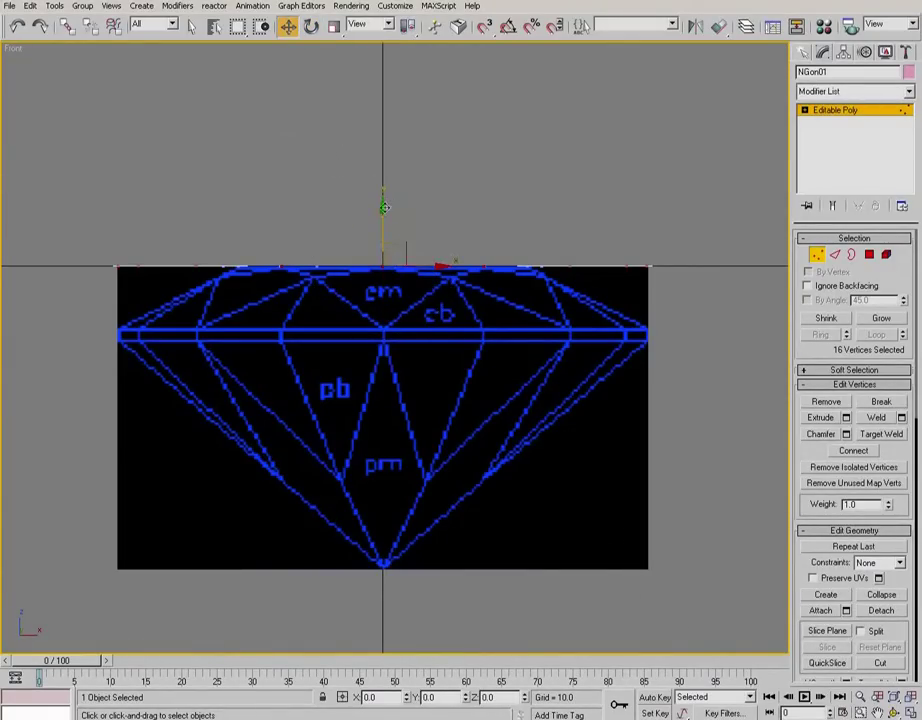
{"action": "left_click_drag", "start_coordinate": [384, 207], "coordinate": [393, 277]}
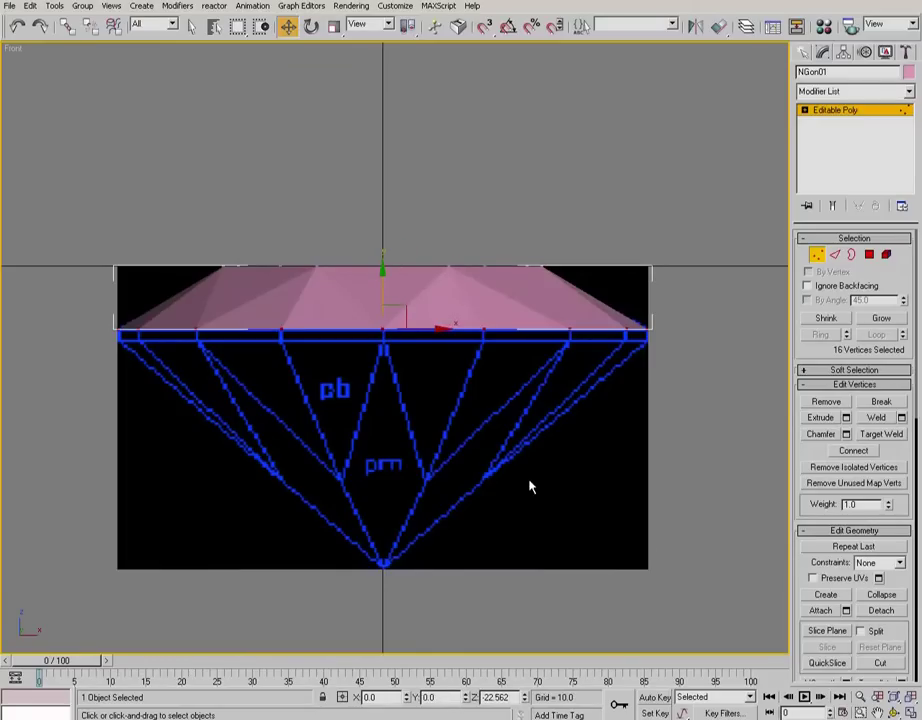
Step: In Top view, select the eight star-point vertices around the octagon table
{"action": "key", "text": "t"}
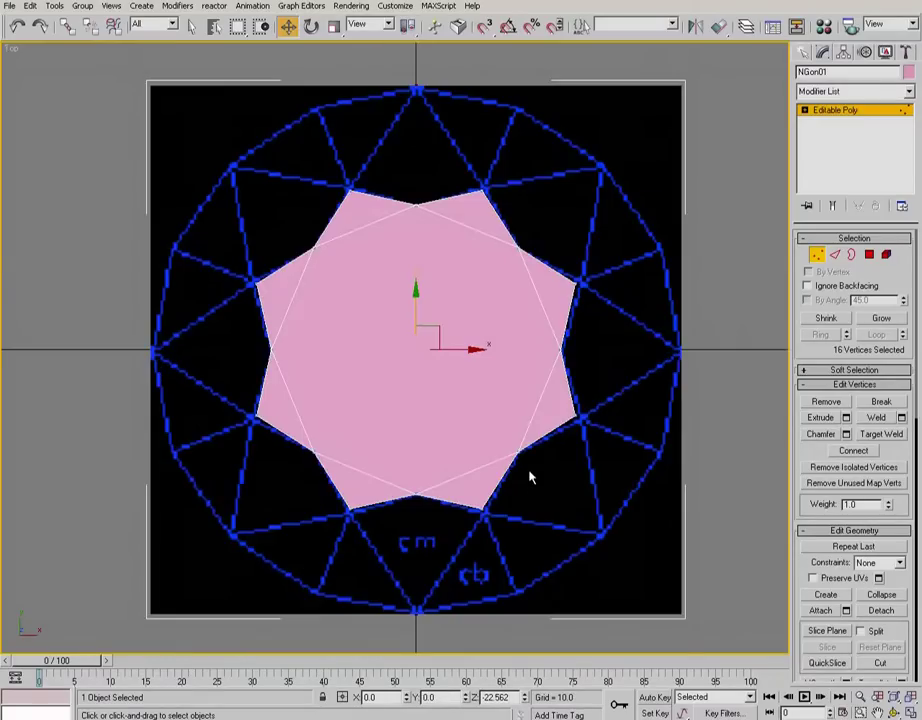
{"action": "left_click", "coordinate": [530, 180]}
{"action": "left_click", "coordinate": [476, 196]}
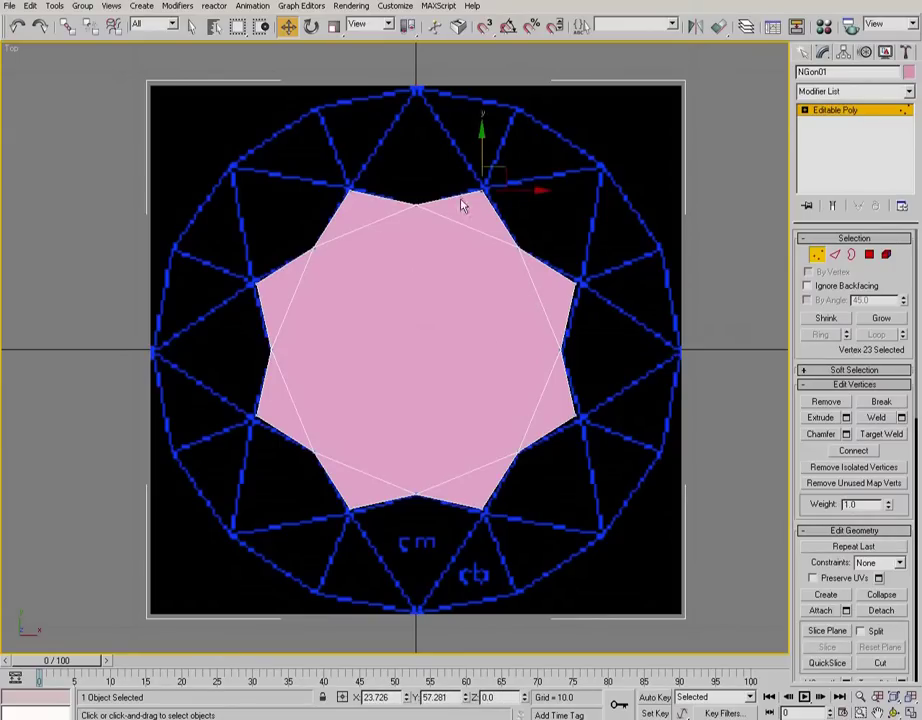
{"action": "left_click", "coordinate": [350, 192], "text": "ctrl"}
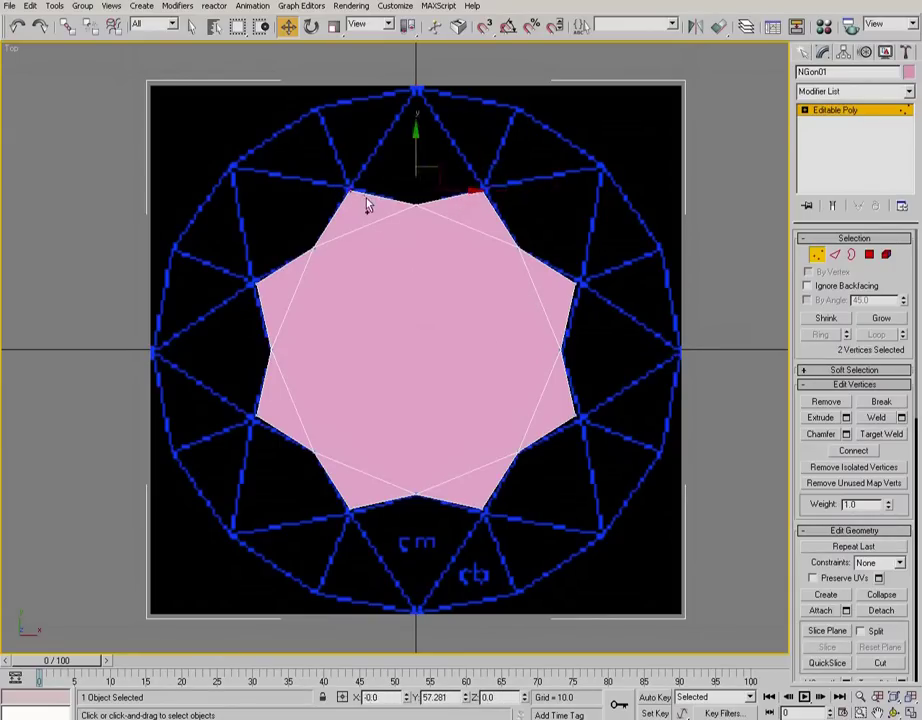
{"action": "left_click", "coordinate": [256, 283], "text": "ctrl"}
{"action": "left_click_drag", "start_coordinate": [232, 358], "coordinate": [270, 453], "text": "ctrl"}
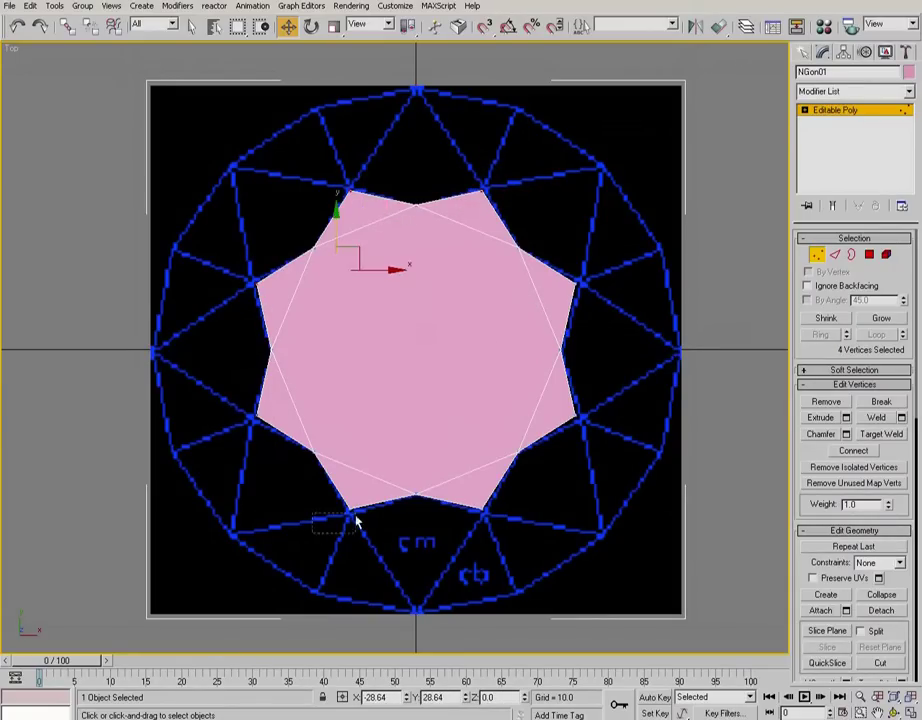
{"action": "left_click_drag", "start_coordinate": [358, 519], "coordinate": [360, 521], "text": "ctrl"}
{"action": "left_click_drag", "start_coordinate": [510, 520], "coordinate": [466, 496], "text": "ctrl"}
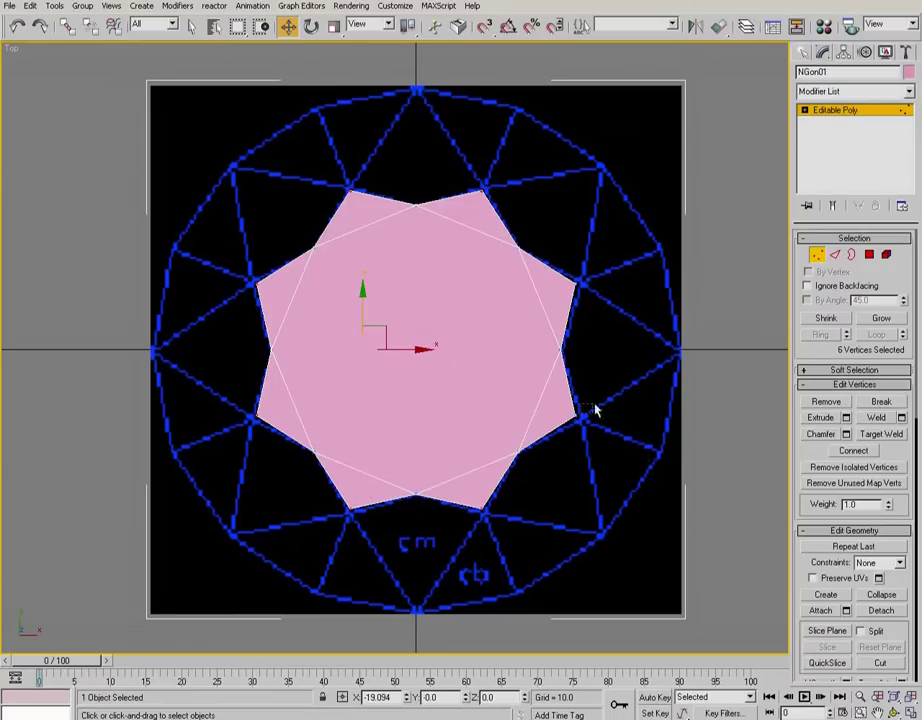
{"action": "left_click", "coordinate": [577, 420], "text": "ctrl"}
{"action": "left_click", "coordinate": [576, 290], "text": "ctrl"}
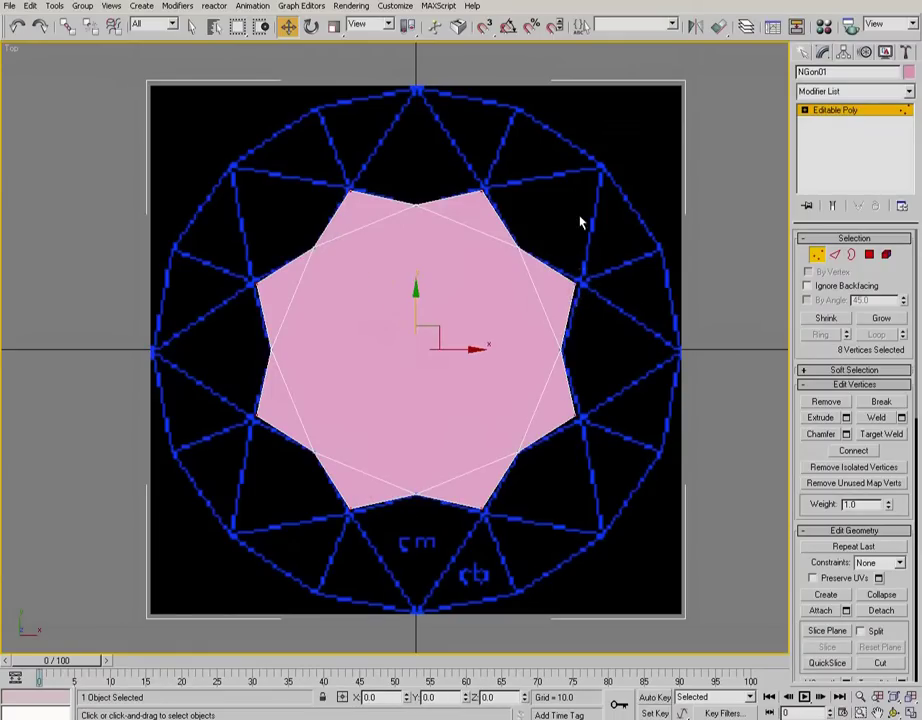
Step: Lower the eight star vertices about 3.136 units in Front view
{"action": "key", "text": "f"}
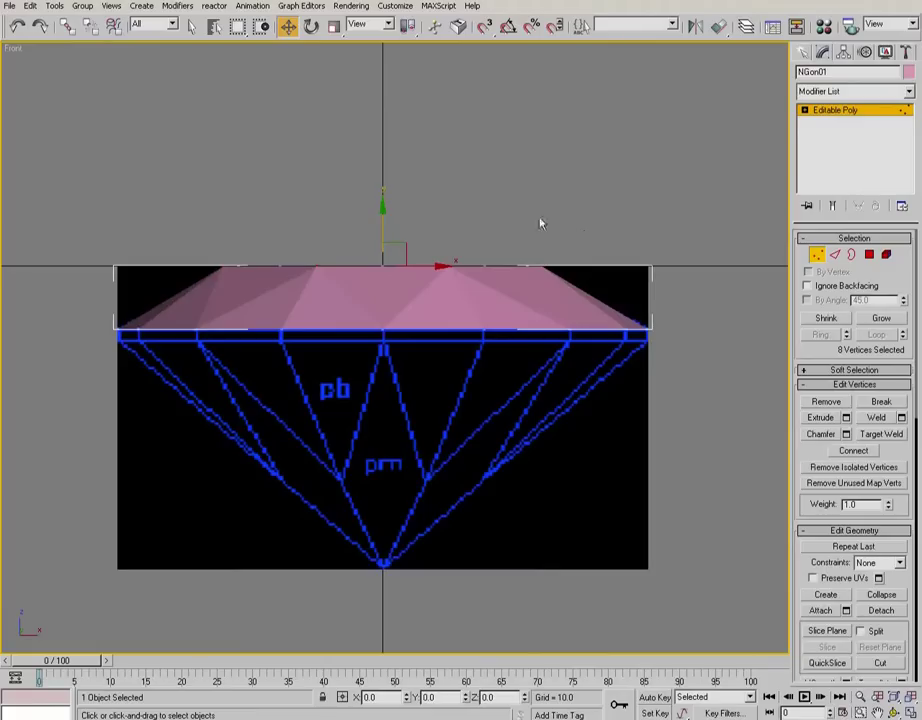
{"action": "left_click_drag", "start_coordinate": [383, 210], "coordinate": [380, 219]}
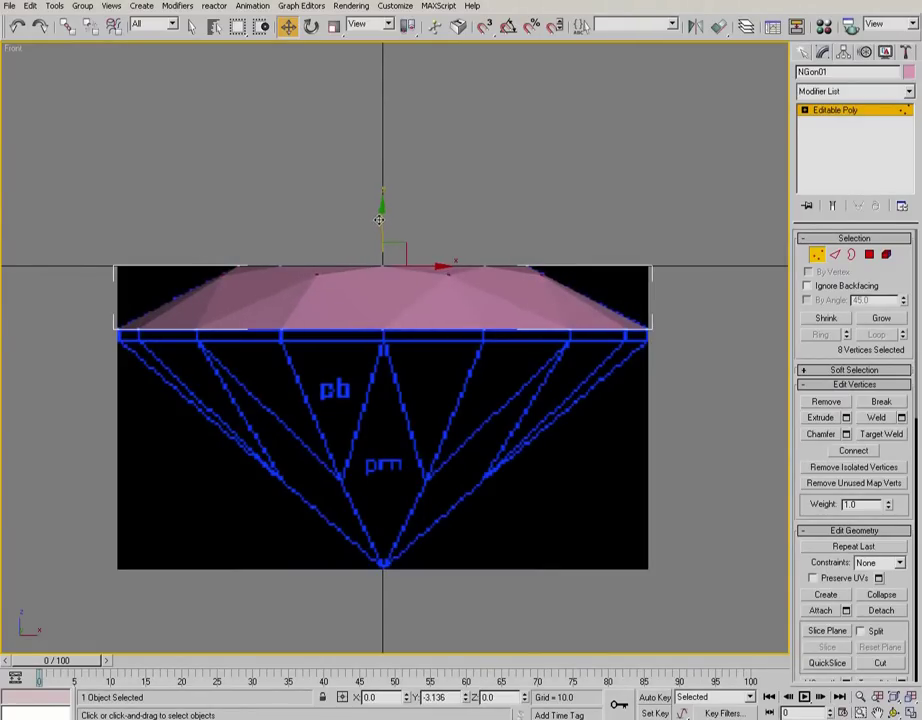
{"action": "left_click_drag", "start_coordinate": [380, 219], "coordinate": [381, 220]}
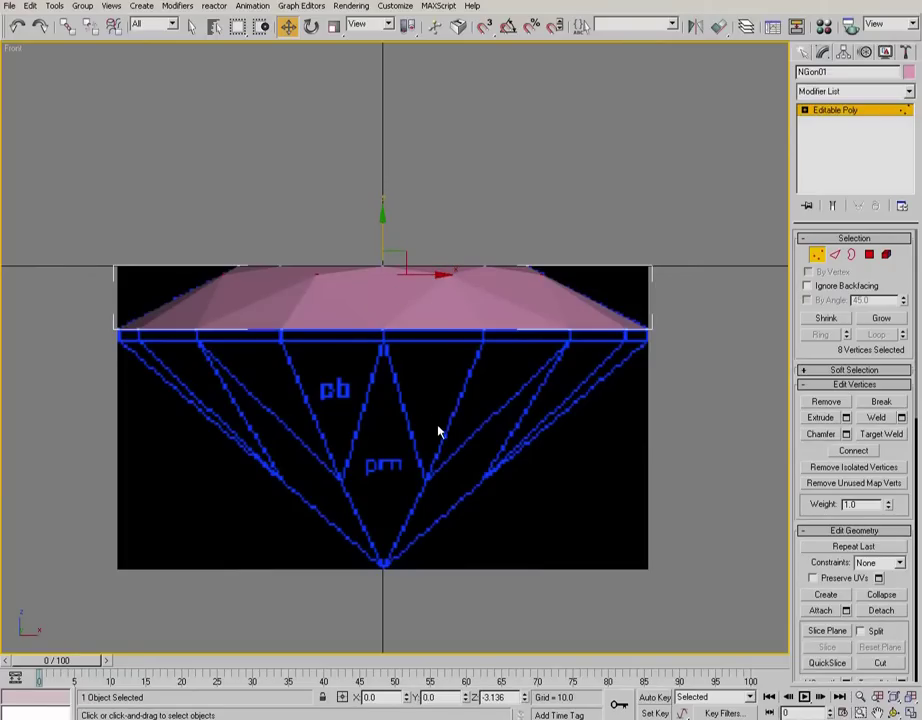
Step: In wireframe Front view, nudge the star vertices until their Z reads about -2.055
{"action": "key", "text": "F3"}
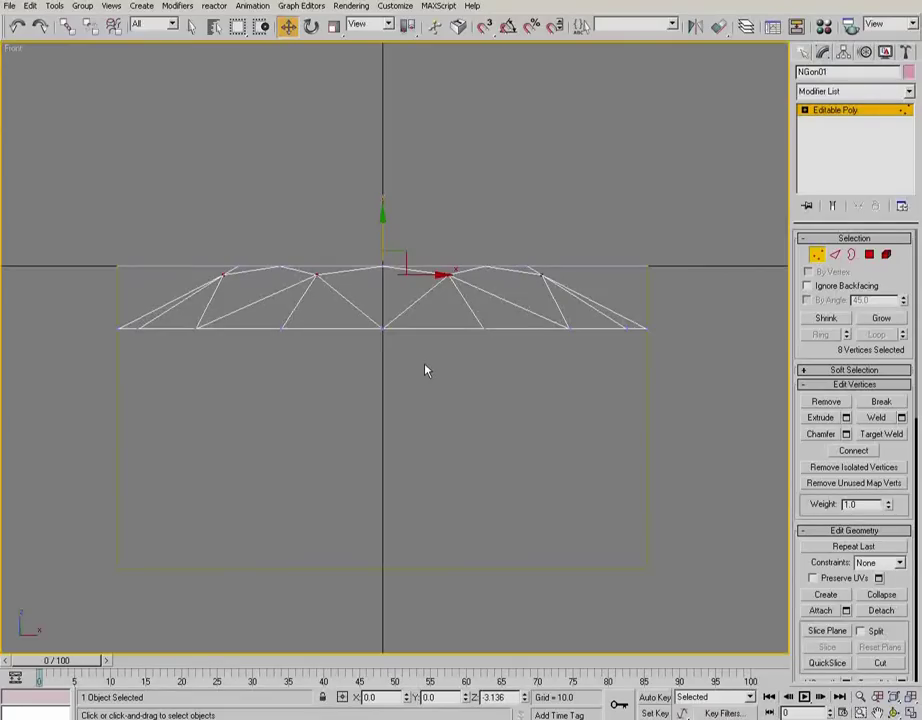
{"action": "scroll", "coordinate": [415, 358], "scroll_direction": "up", "scroll_amount": 5}
{"action": "middle_click_drag", "start_coordinate": [350, 219], "coordinate": [694, 383]}
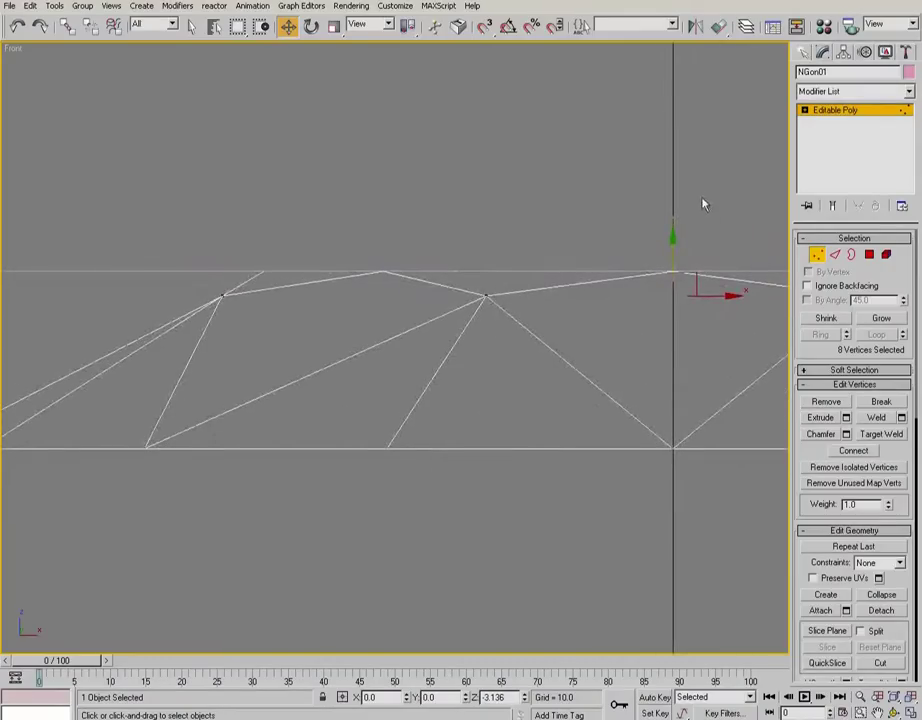
{"action": "left_click_drag", "start_coordinate": [672, 240], "coordinate": [671, 243]}
{"action": "scroll", "coordinate": [665, 255], "scroll_direction": "down", "scroll_amount": 2}
{"action": "scroll", "coordinate": [665, 255], "scroll_direction": "up", "scroll_amount": 2}
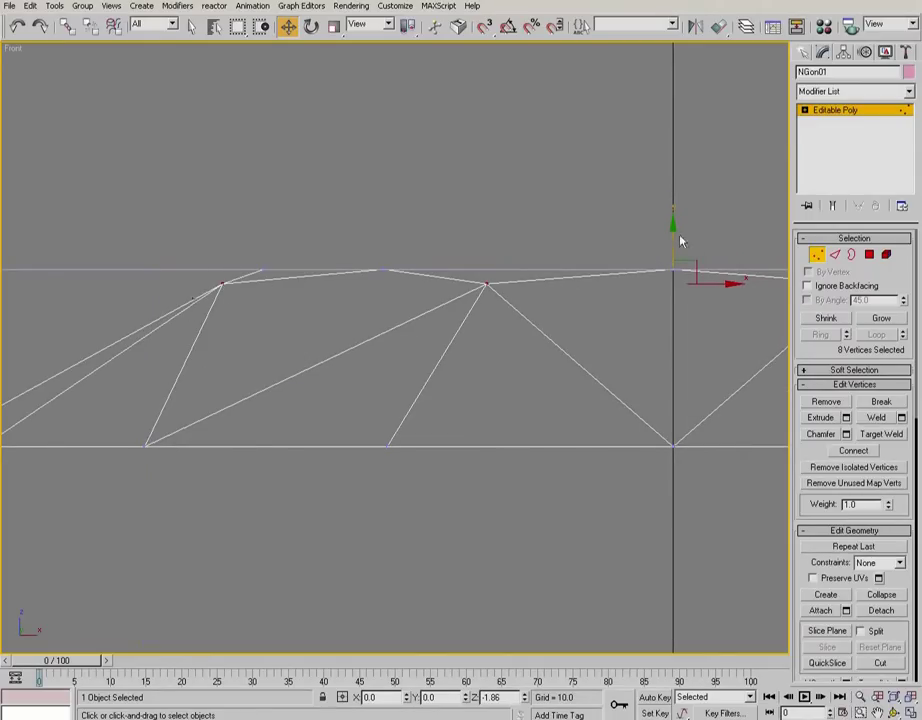
{"action": "mouse_move", "coordinate": [672, 230]}
{"action": "left_mouse_down"}
{"action": "mouse_move", "coordinate": [673, 242]}
{"action": "mouse_move", "coordinate": [670, 229]}
{"action": "left_mouse_up"}
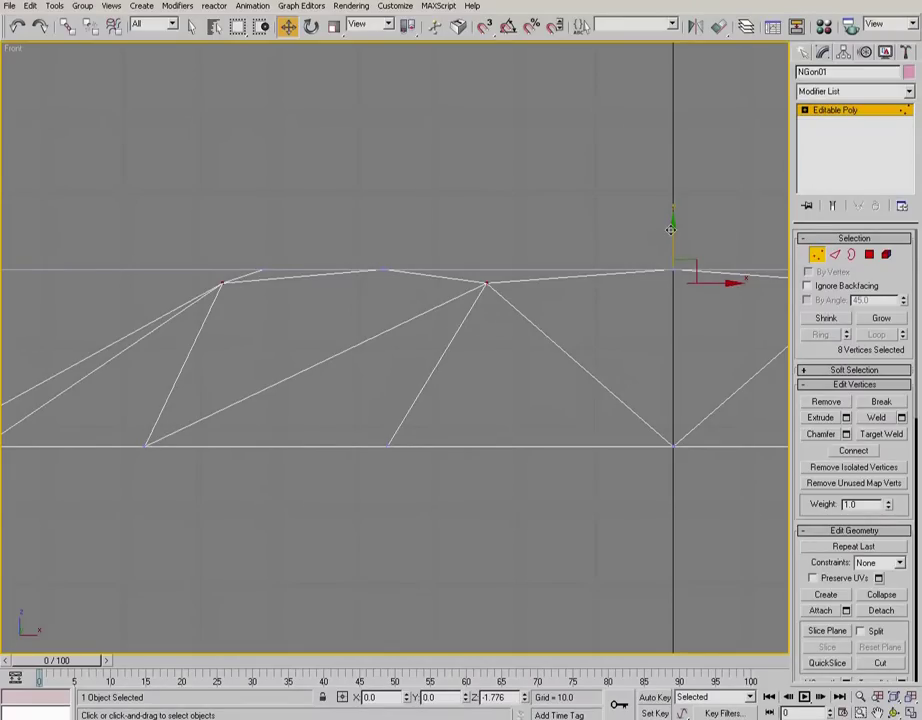
{"action": "middle_click_drag", "start_coordinate": [666, 278], "coordinate": [574, 294]}
{"action": "mouse_move", "coordinate": [579, 242]}
{"action": "left_mouse_down"}
{"action": "mouse_move", "coordinate": [589, 270]}
{"action": "mouse_move", "coordinate": [593, 243]}
{"action": "left_mouse_up"}
{"action": "scroll", "coordinate": [594, 331], "scroll_direction": "down", "scroll_amount": 4}
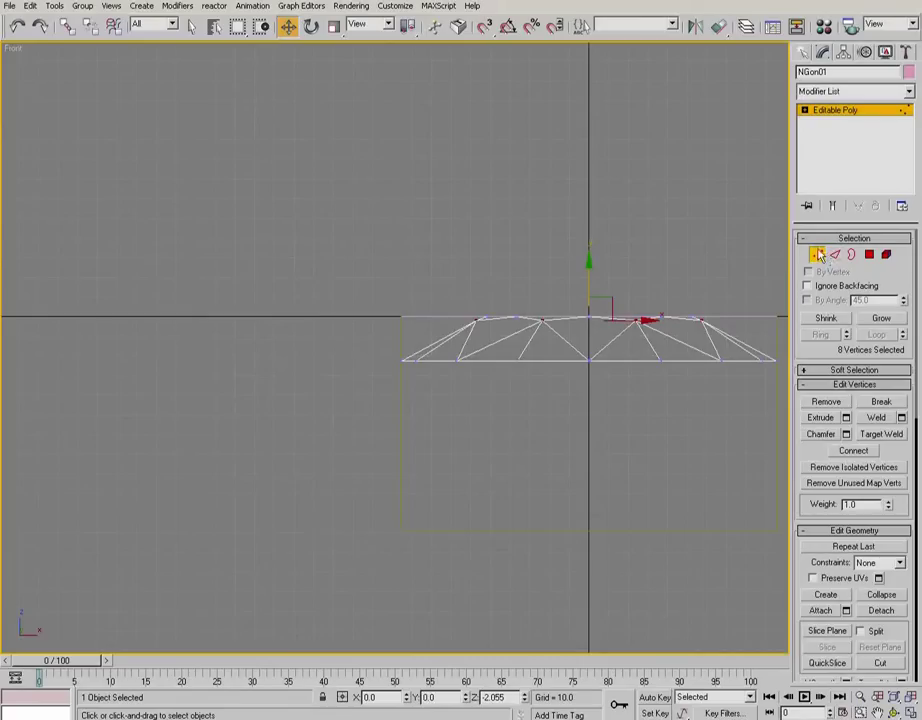
Step: Exit vertex editing, restore shaded display, and hide the grid in the orbited view
{"action": "key", "text": "1"}
{"action": "left_click", "coordinate": [739, 261]}
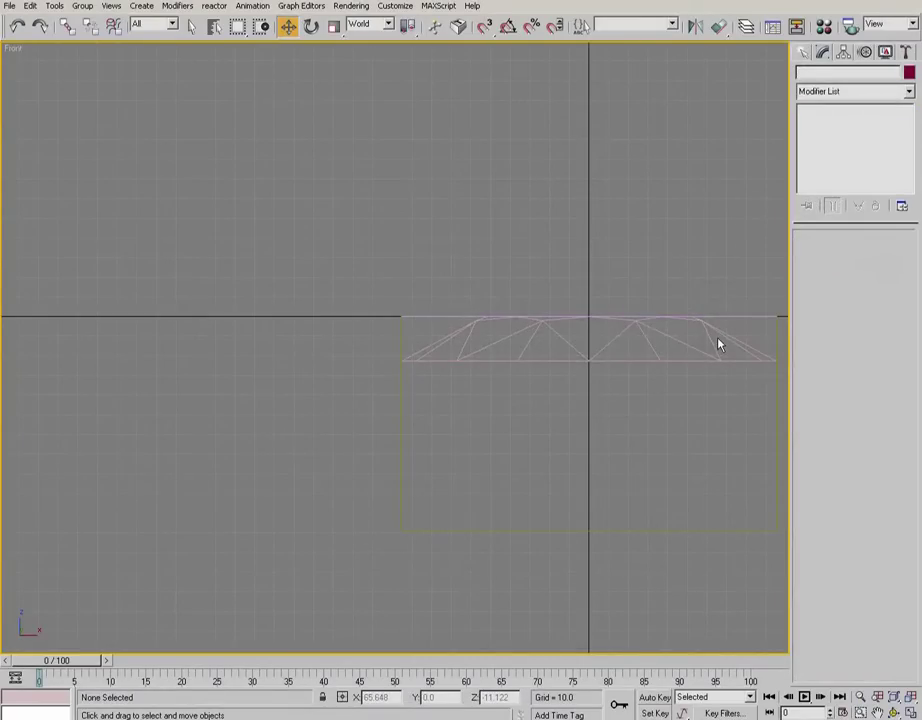
{"action": "key", "text": "F3"}
{"action": "middle_click_drag", "start_coordinate": [714, 257], "coordinate": [545, 224]}
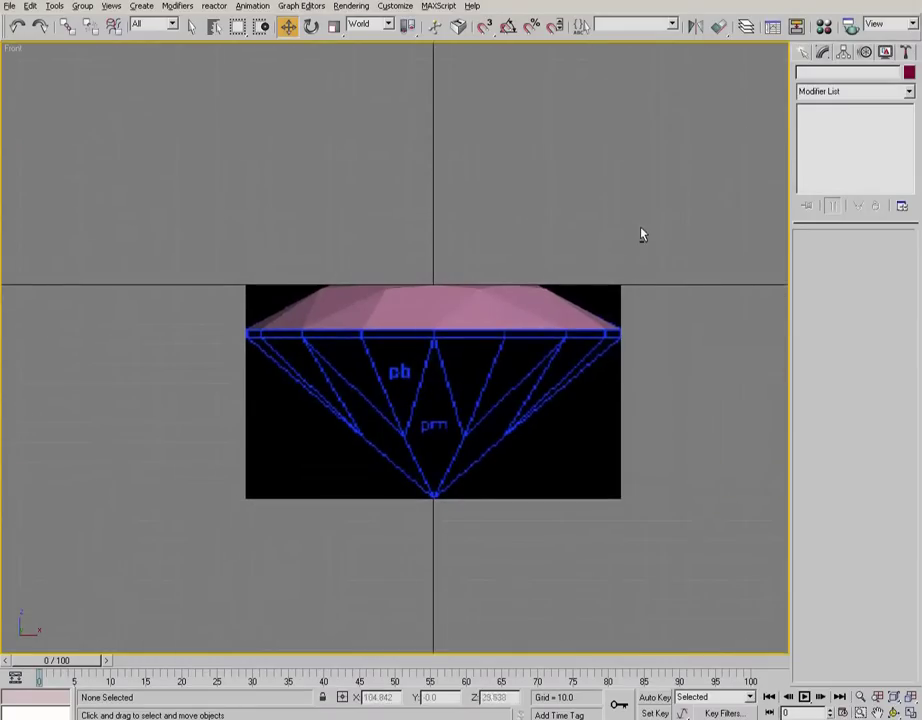
{"action": "middle_click_drag", "start_coordinate": [645, 247], "coordinate": [611, 274], "text": "alt"}
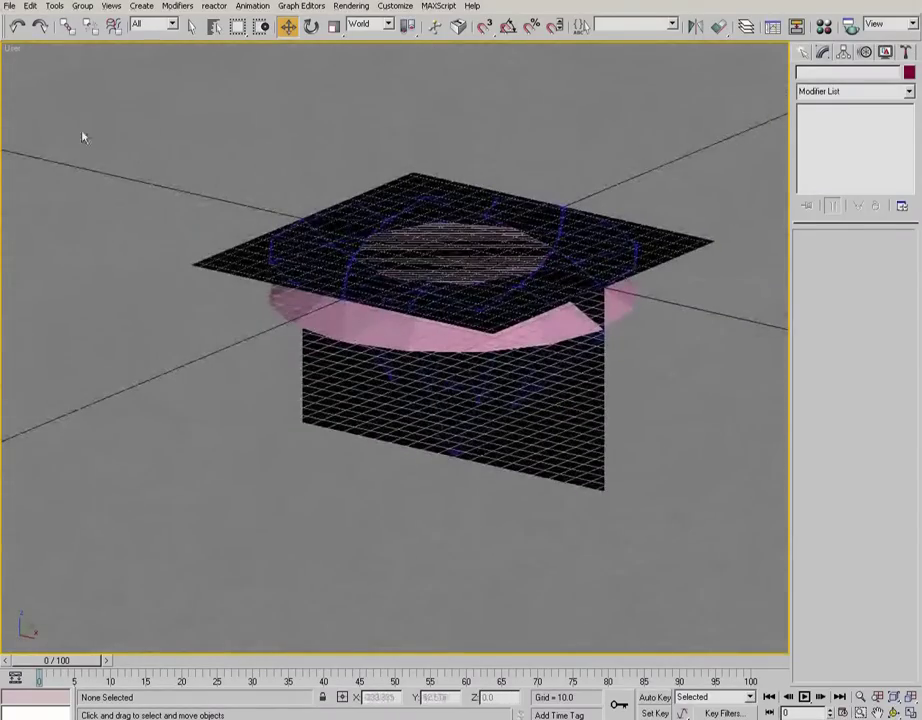
{"action": "right_click", "coordinate": [14, 47]}
{"action": "left_click", "coordinate": [52, 137]}
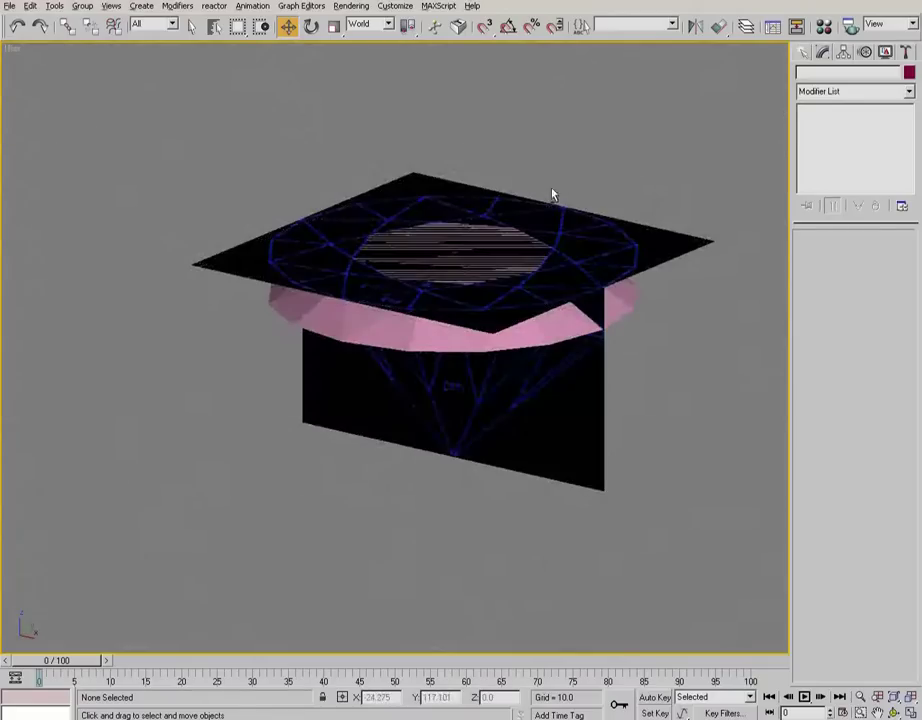
{"action": "middle_click_drag", "start_coordinate": [573, 191], "coordinate": [605, 212], "text": "alt"}
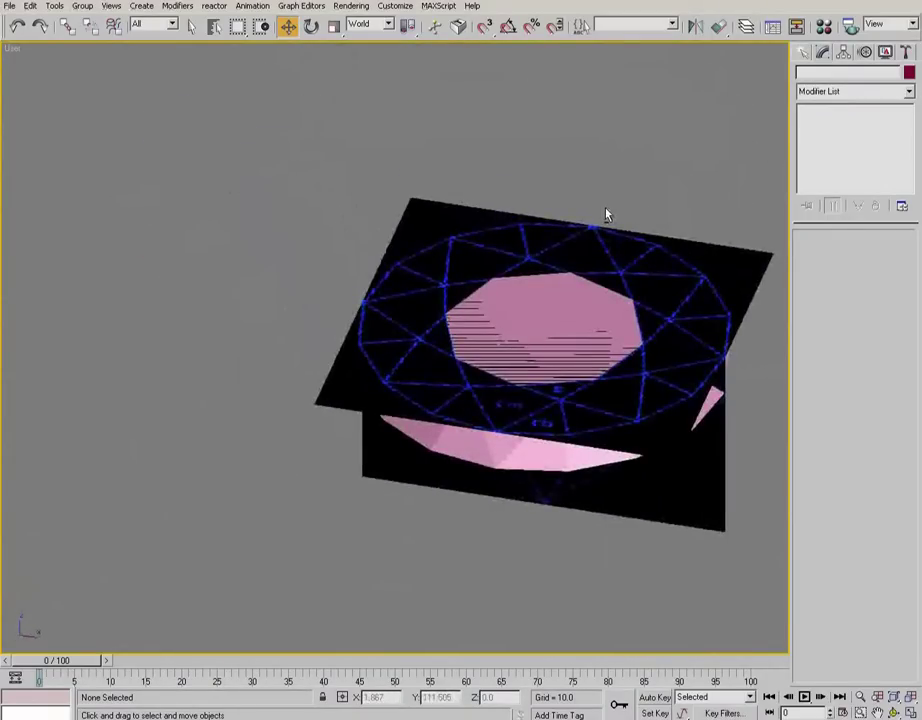
Step: From Top view, rename and hide the pink NGon01 crown, then open the Material Editor
{"action": "key", "text": "t"}
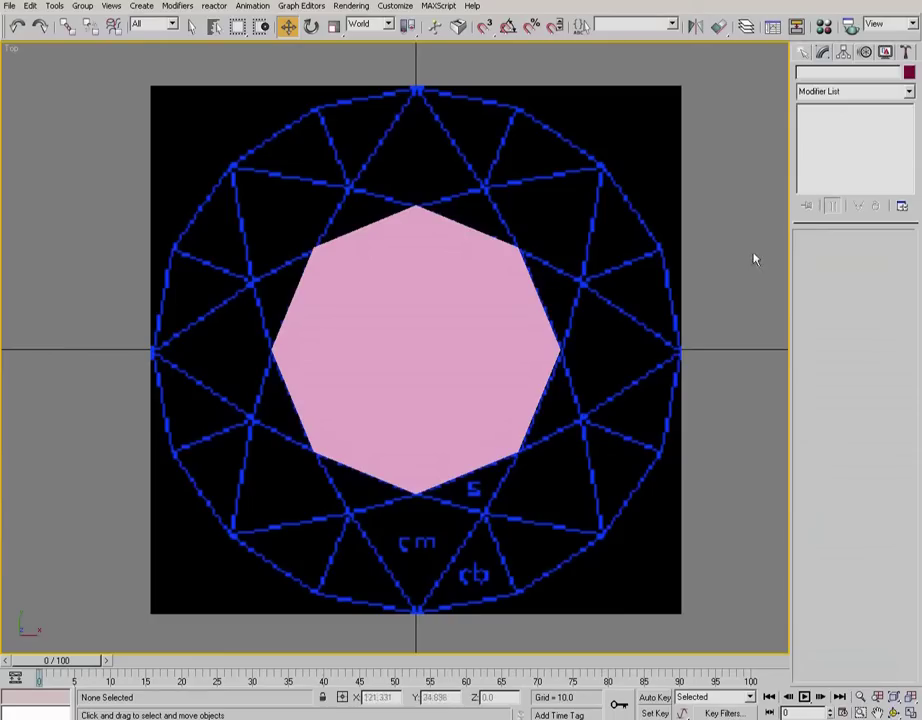
{"action": "left_click", "coordinate": [461, 329]}
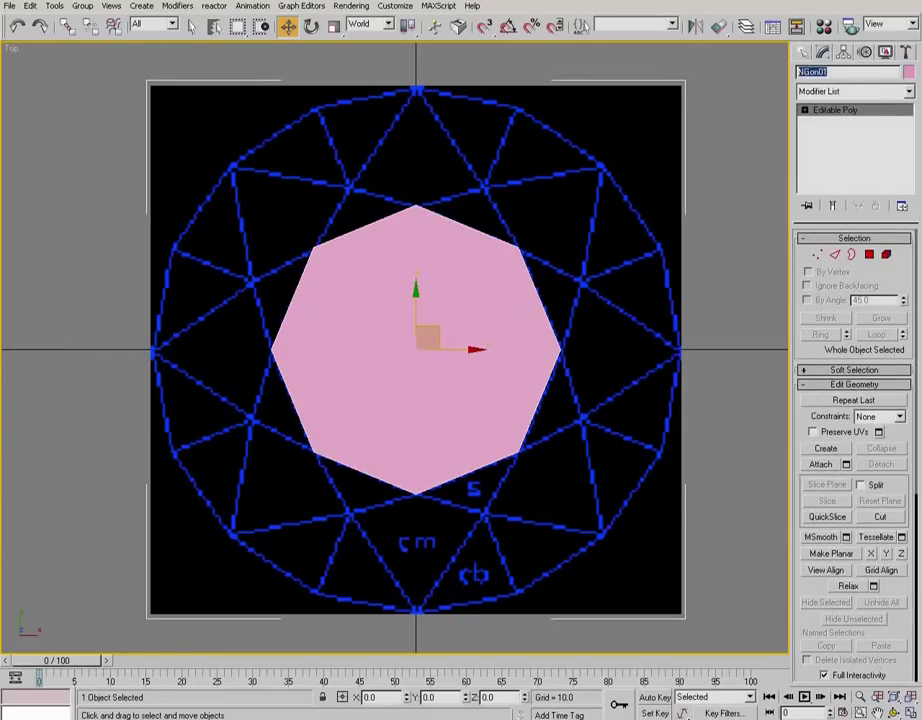
{"action": "type", "text": "Top"}
{"action": "left_click", "coordinate": [757, 291]}
{"action": "left_click", "coordinate": [443, 340]}
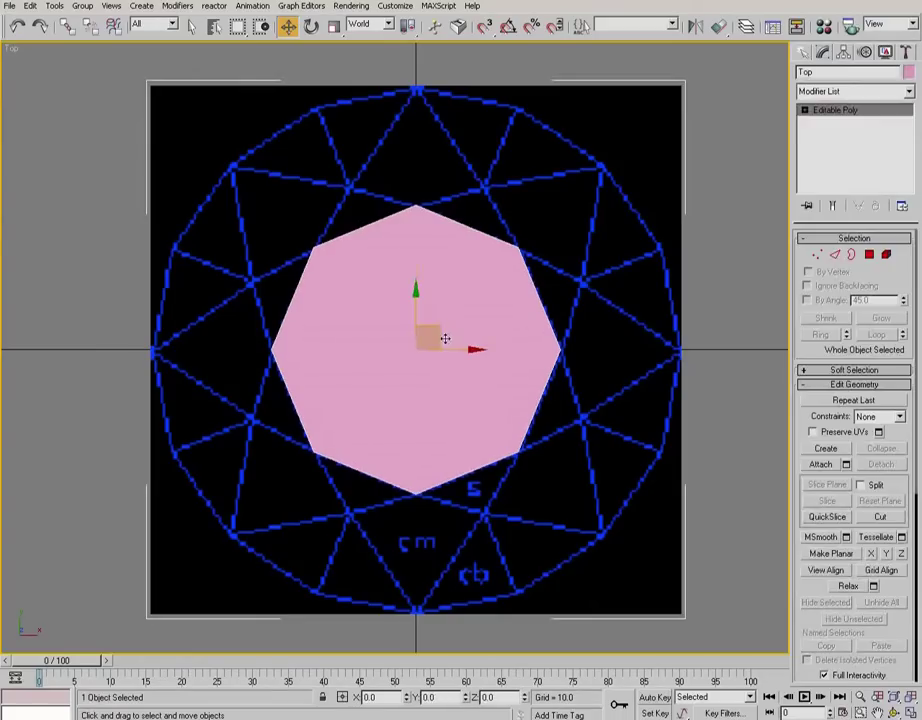
{"action": "left_click", "coordinate": [673, 398]}
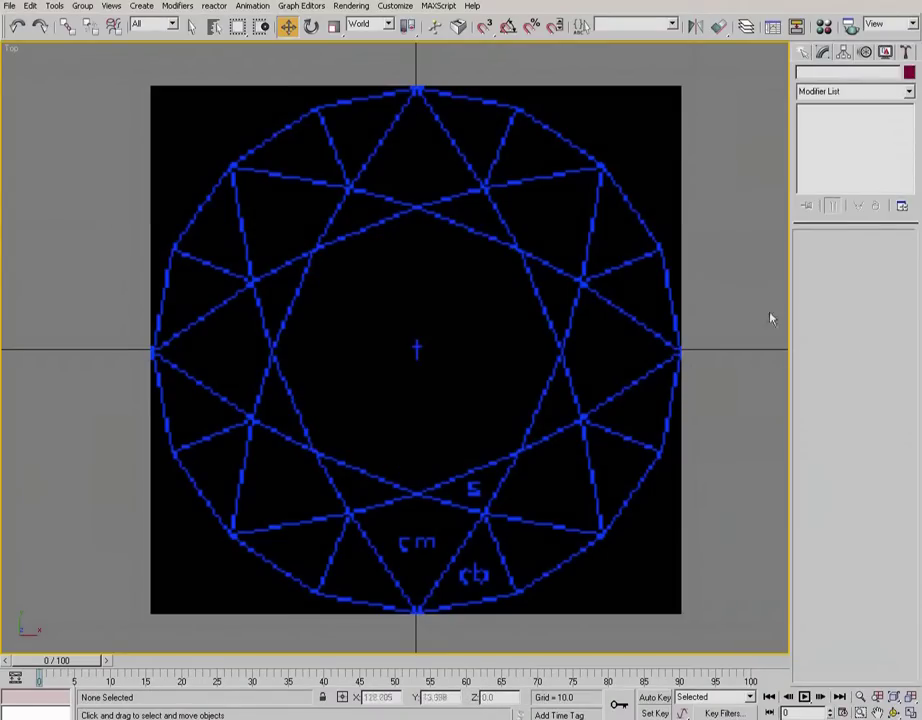
{"action": "left_click", "coordinate": [823, 27]}
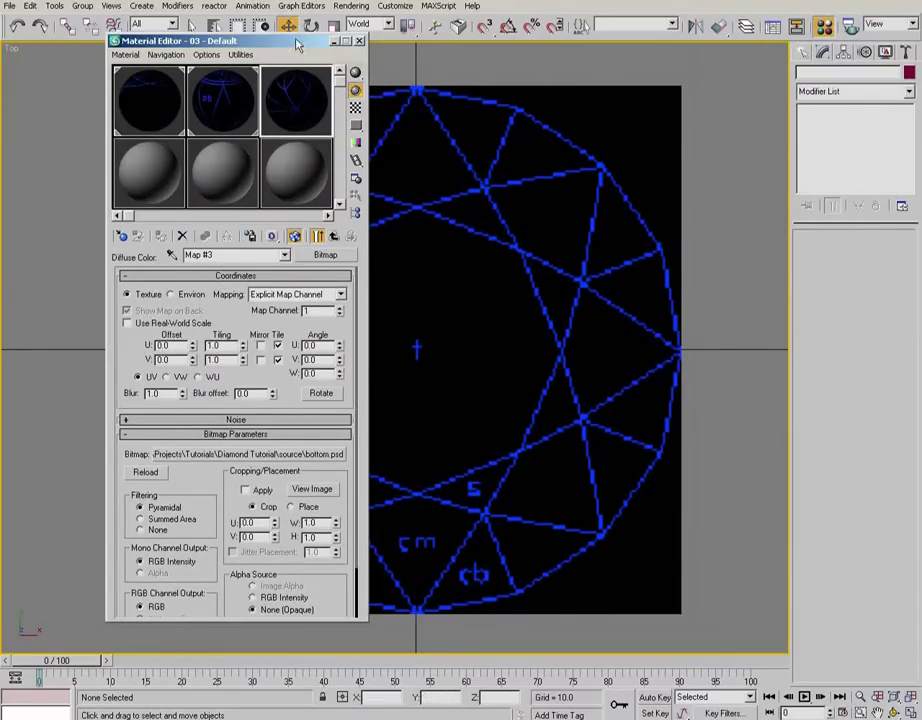
Step: Apply the bottom.psd material to the Box02 reference plane and close the Material Editor
{"action": "left_click_drag", "start_coordinate": [296, 41], "coordinate": [206, 44]}
{"action": "left_click", "coordinate": [404, 242]}
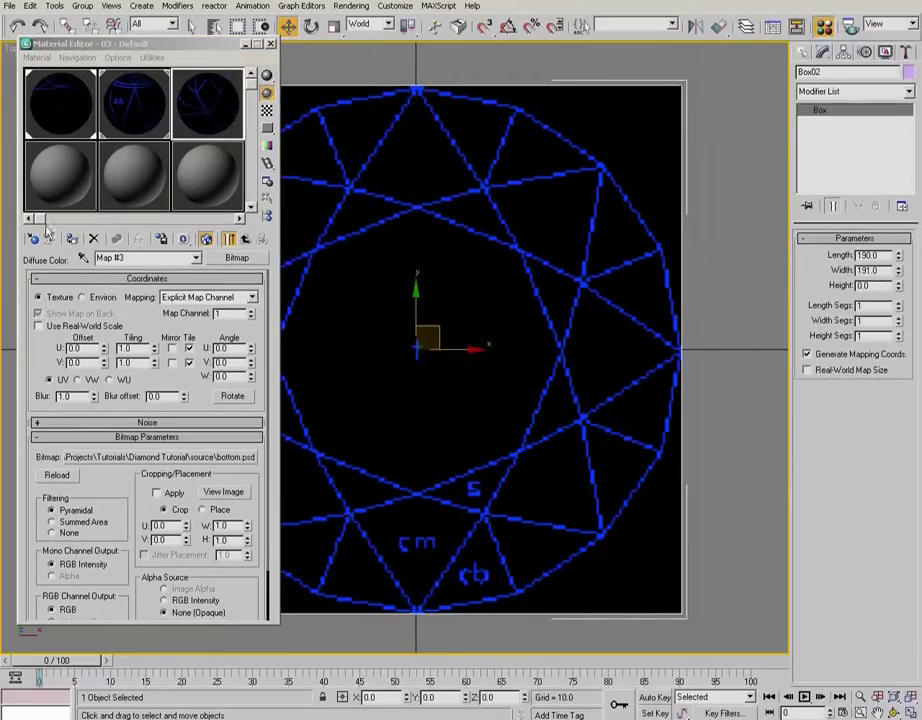
{"action": "left_click", "coordinate": [72, 239]}
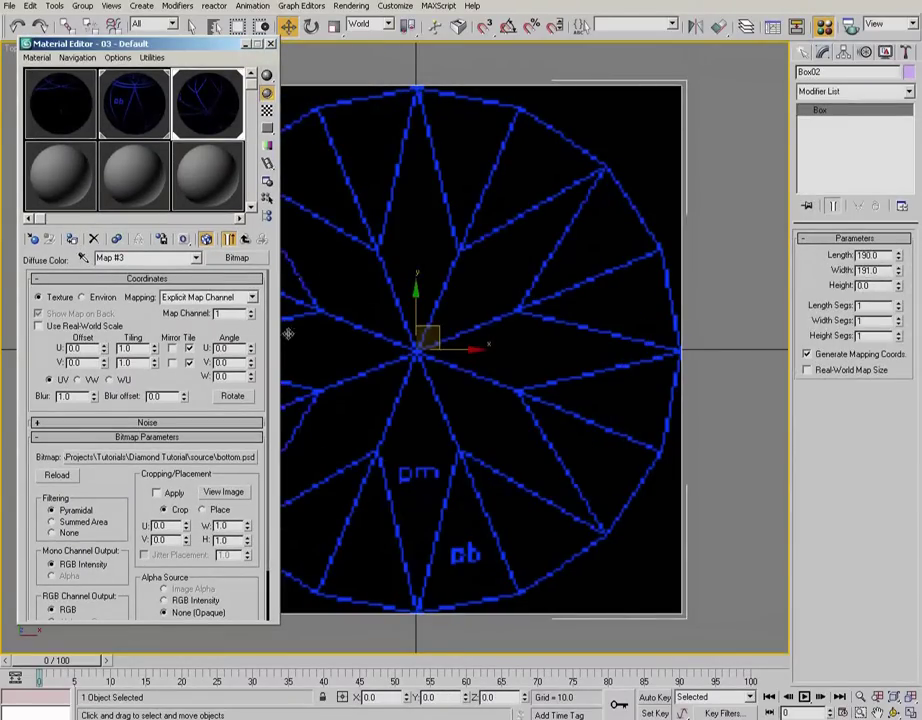
{"action": "left_click", "coordinate": [270, 43]}
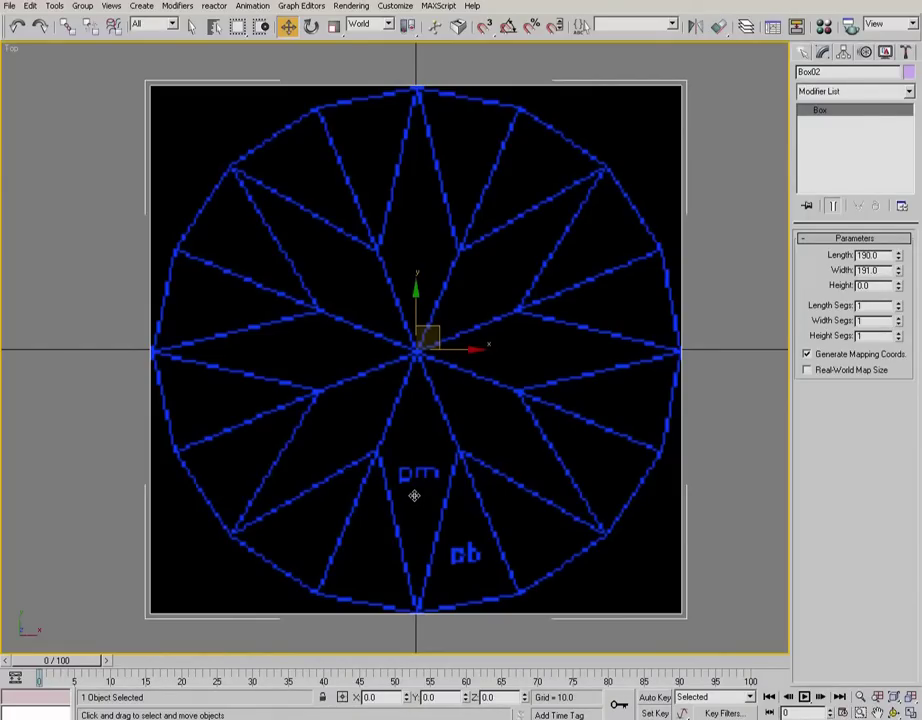
Step: Draw an NGon from the diamond's centre and give it 16 sides and radius 85
{"action": "left_click", "coordinate": [806, 52]}
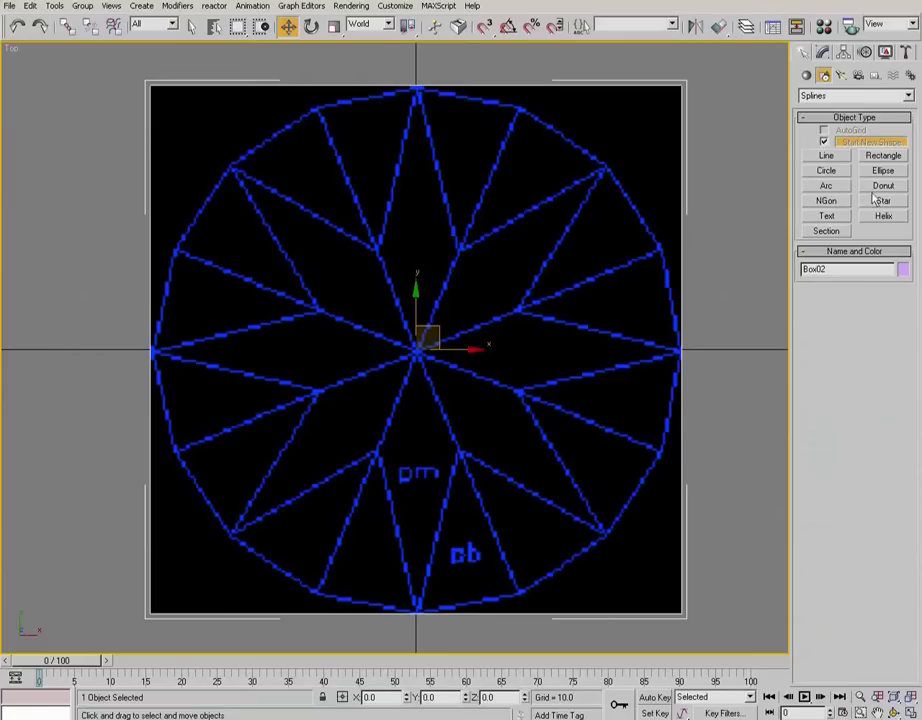
{"action": "left_click", "coordinate": [832, 200]}
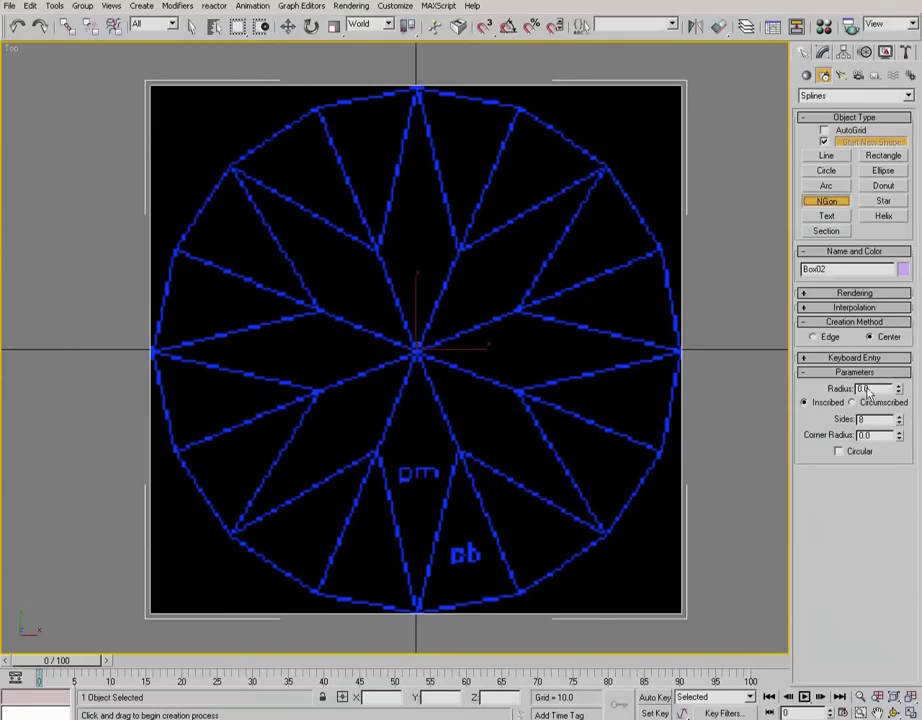
{"action": "left_click_drag", "start_coordinate": [417, 349], "coordinate": [601, 171]}
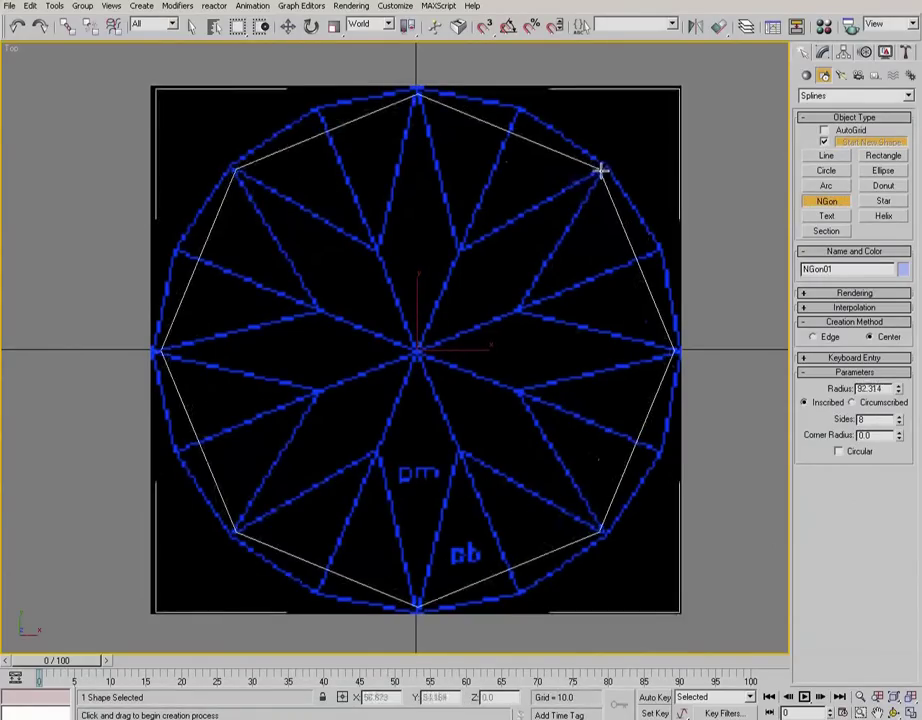
{"action": "left_click", "coordinate": [822, 52]}
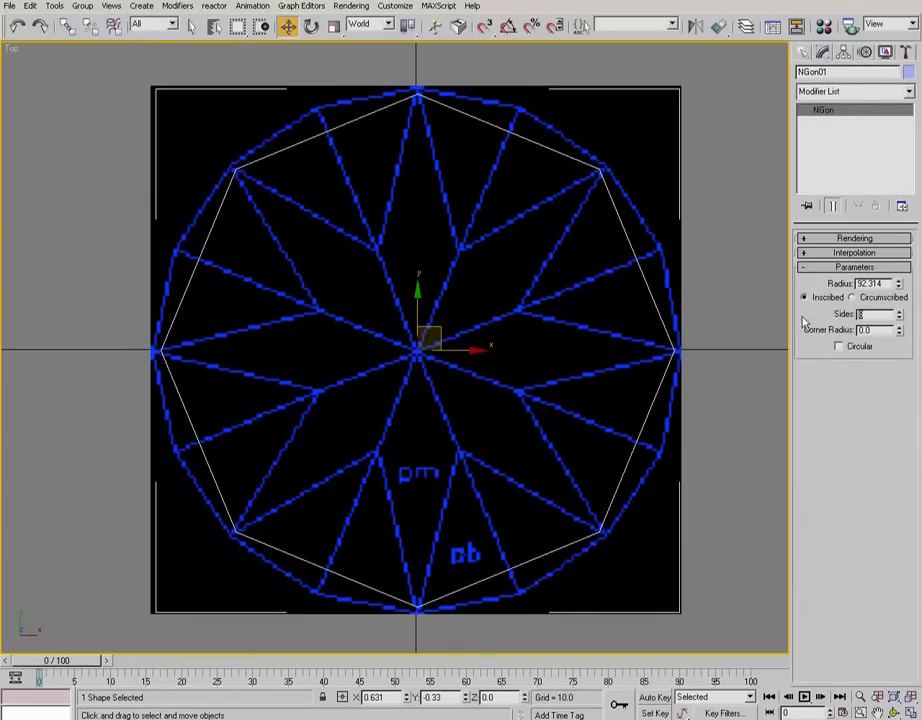
{"action": "type", "text": "16"}
{"action": "key", "text": "Return"}
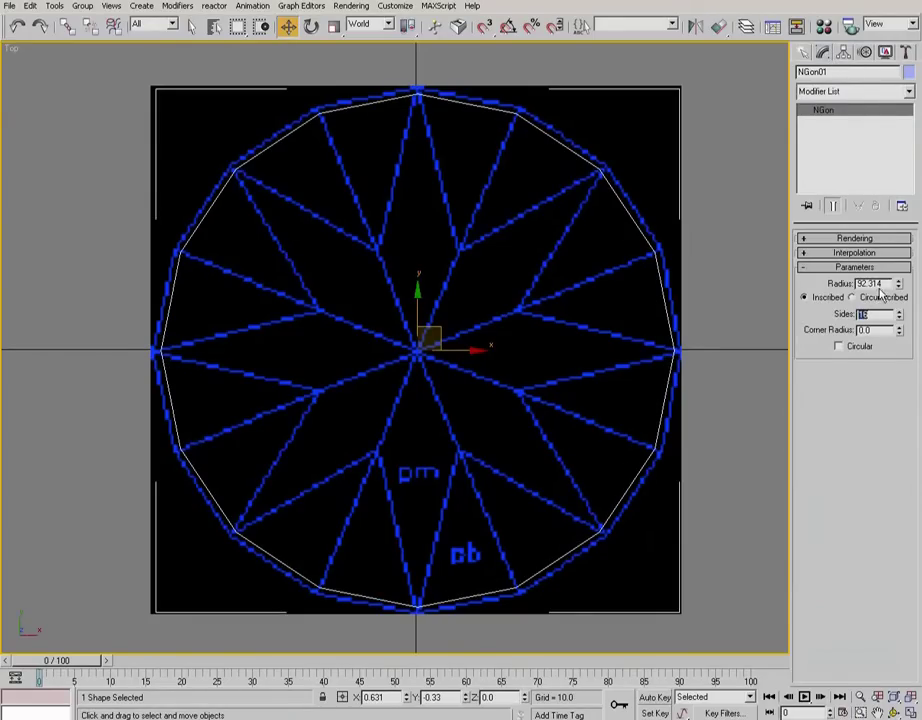
{"action": "key", "text": "shift+Tab"}
{"action": "type", "text": "85"}
{"action": "key", "text": "Return"}
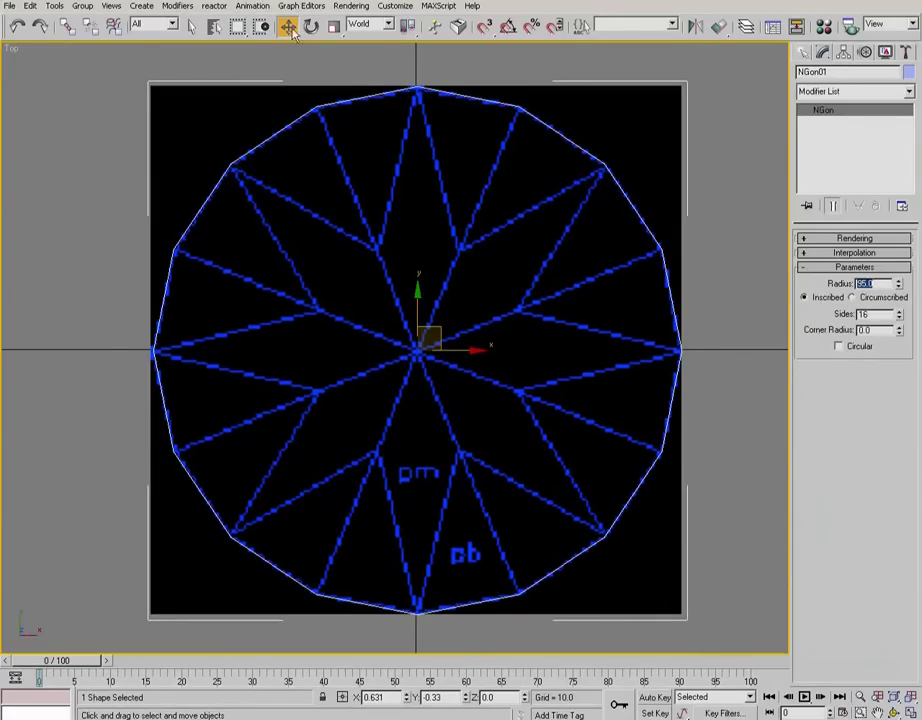
Step: Position the NGon at X 0, Y 0 with the Move Type-In
{"action": "key", "text": "F12"}
{"action": "right_click", "coordinate": [410, 254]}
{"action": "right_click", "coordinate": [410, 268]}
{"action": "left_click", "coordinate": [524, 221]}
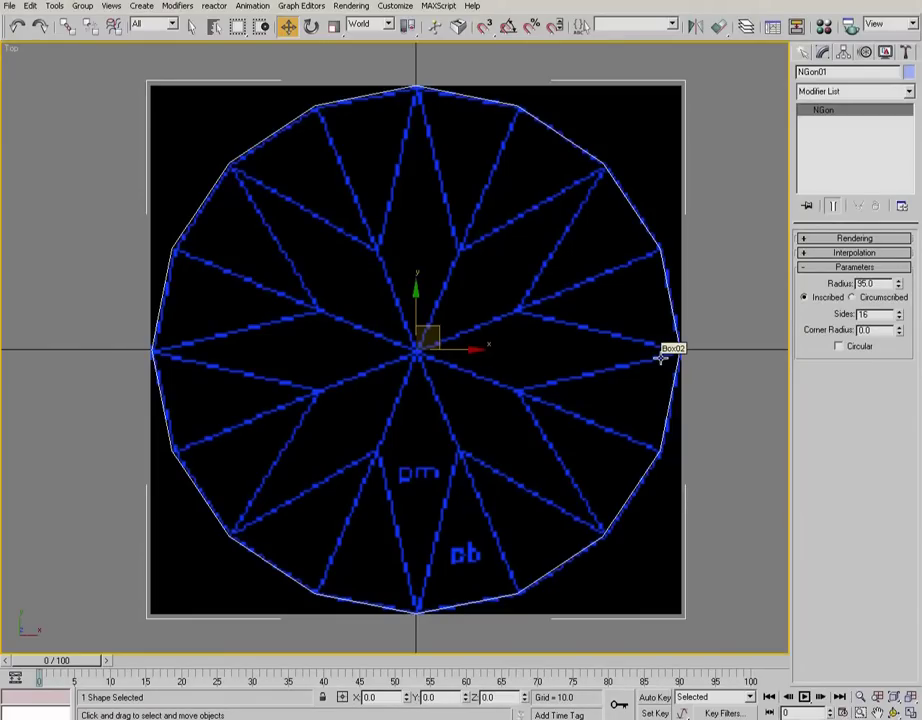
Step: Unhide and select the Top crown mesh, shown smooth-shaded in the four-view layout
{"action": "left_click", "coordinate": [752, 309]}
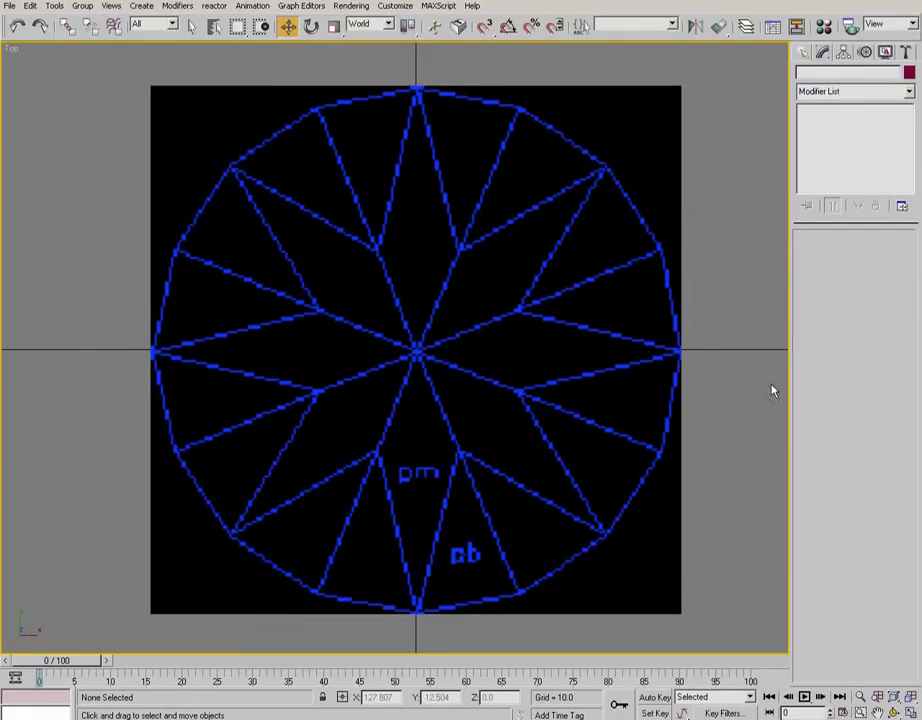
{"action": "right_click", "coordinate": [724, 350]}
{"action": "left_click", "coordinate": [660, 300]}
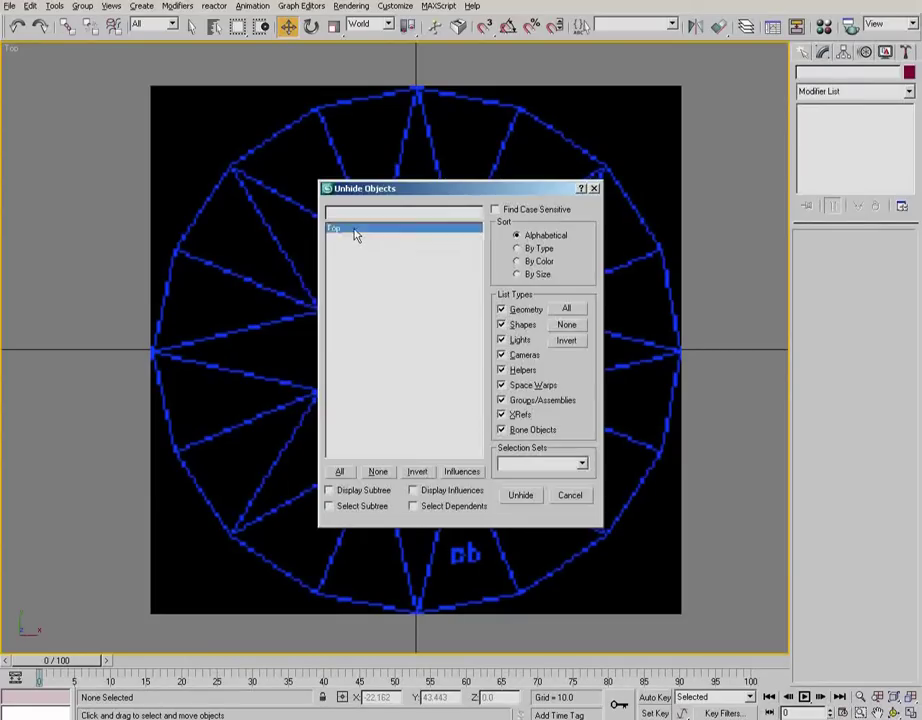
{"action": "double_click", "coordinate": [352, 229]}
{"action": "left_click", "coordinate": [488, 291]}
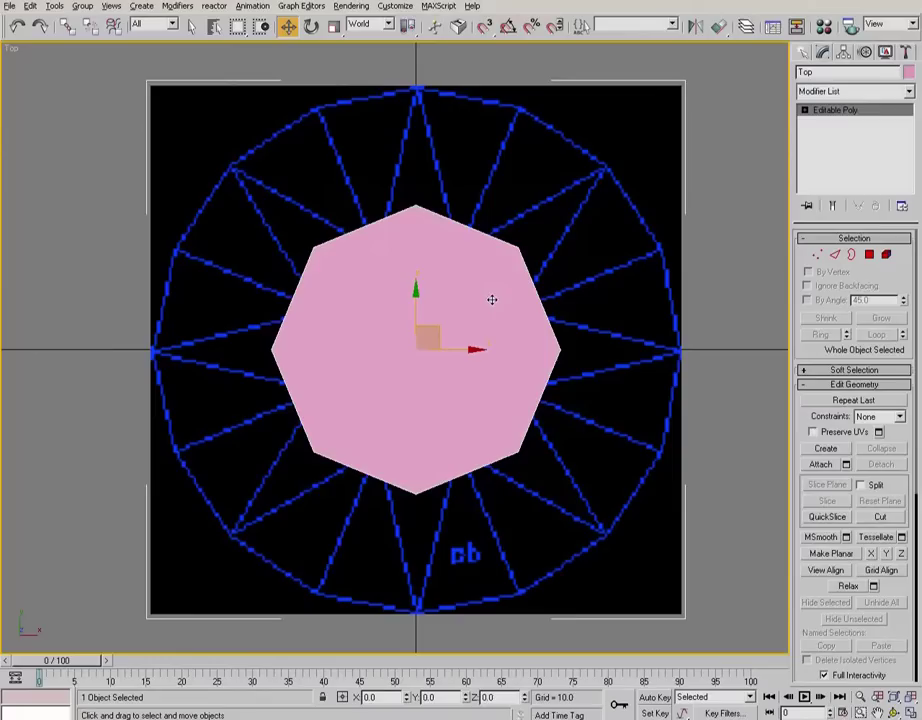
{"action": "key", "text": "Delete"}
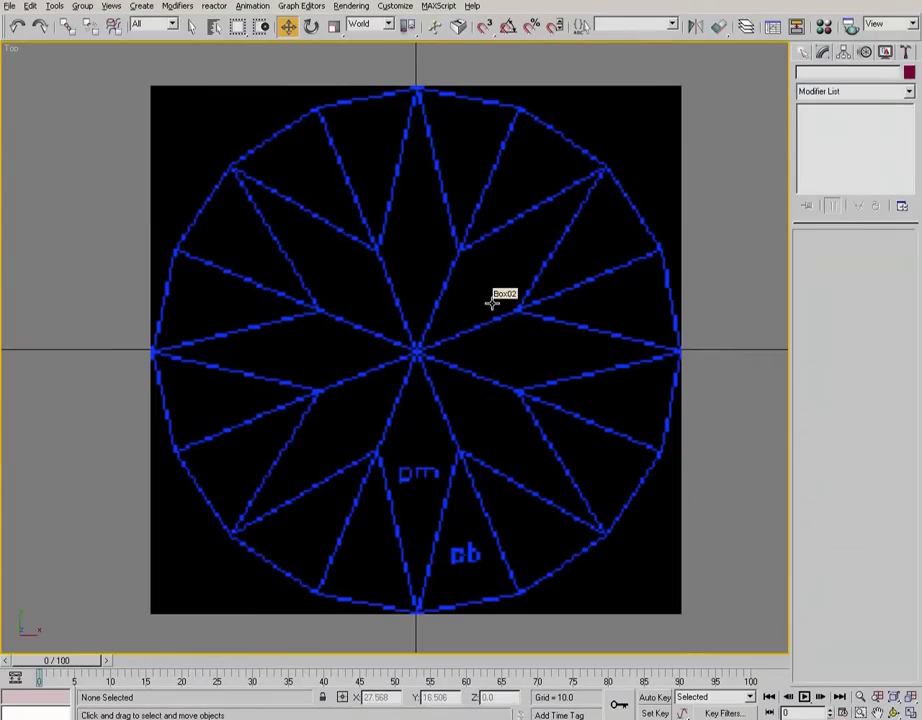
{"action": "key", "text": "ctrl+z"}
{"action": "left_click", "coordinate": [453, 290]}
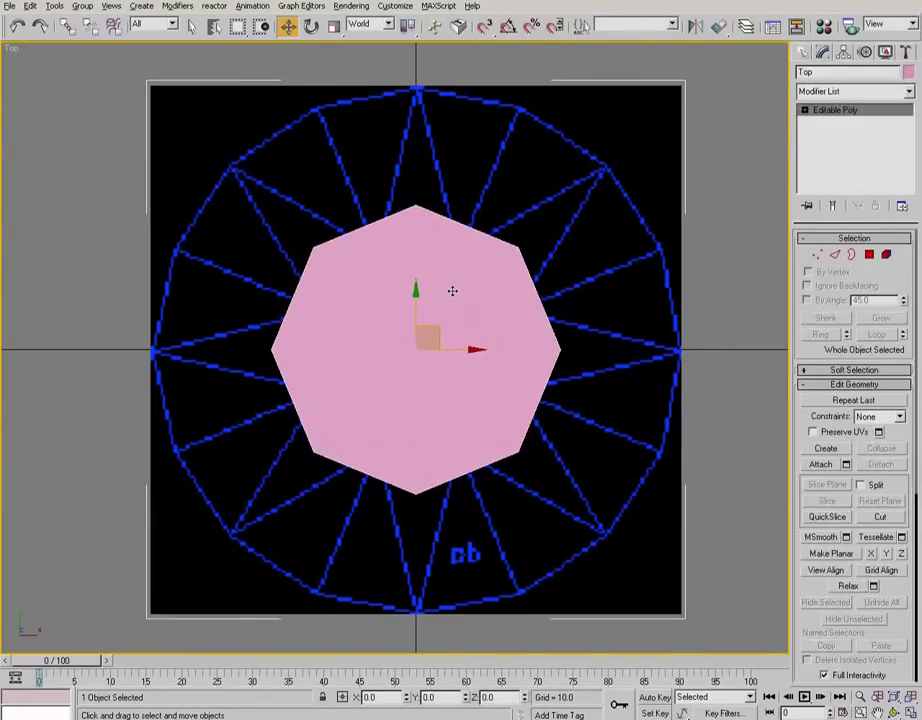
{"action": "key", "text": "F3"}
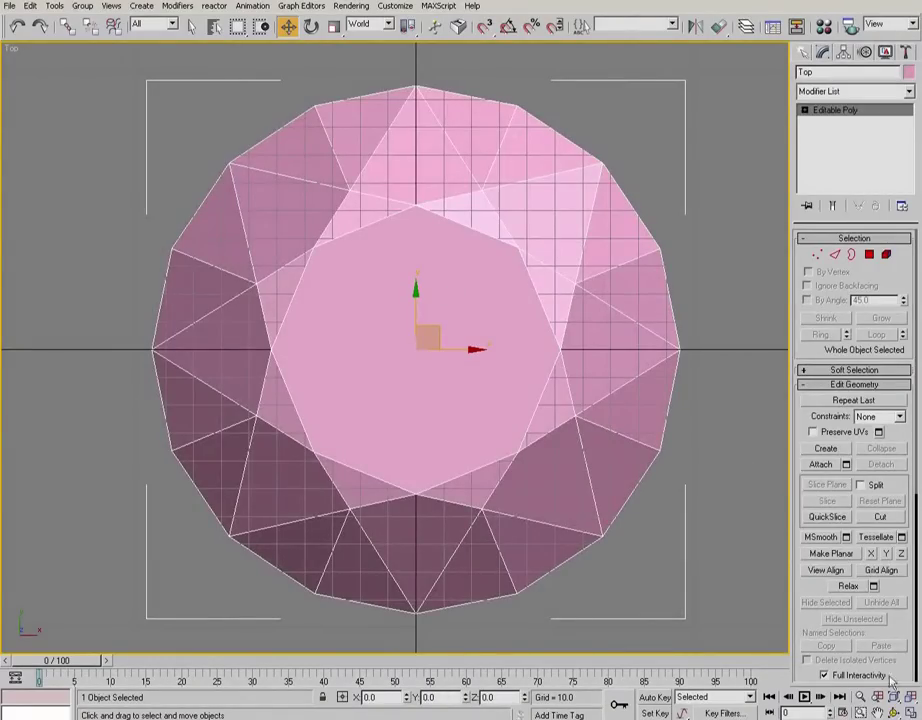
{"action": "key", "text": "alt+w"}
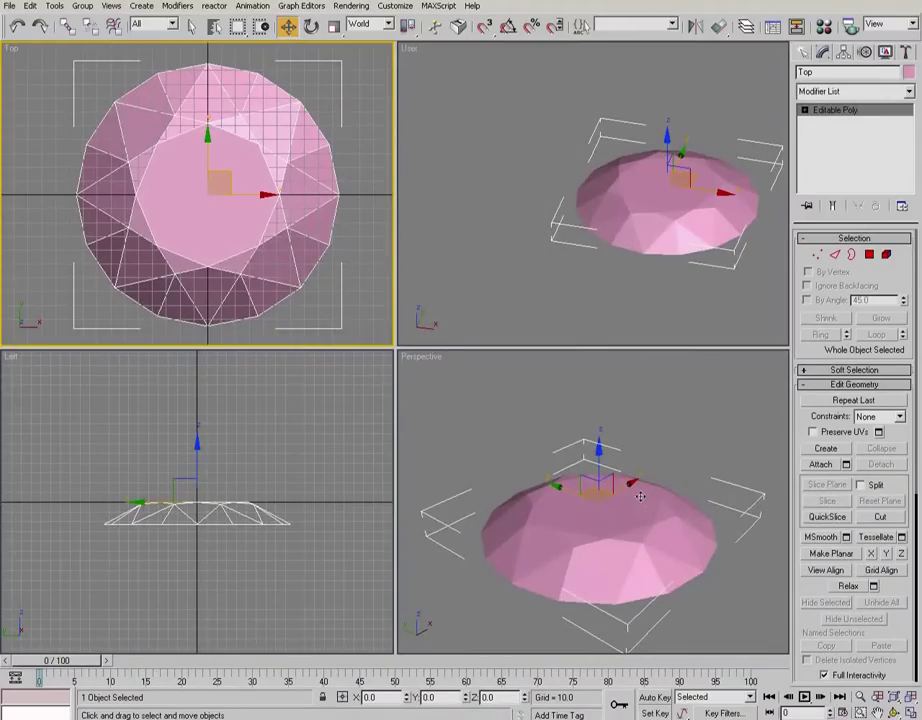
Step: Extract the crown's open girdle border as a linear shape, then hide the crown mesh
{"action": "middle_click_drag", "start_coordinate": [640, 494], "coordinate": [638, 438], "text": "alt"}
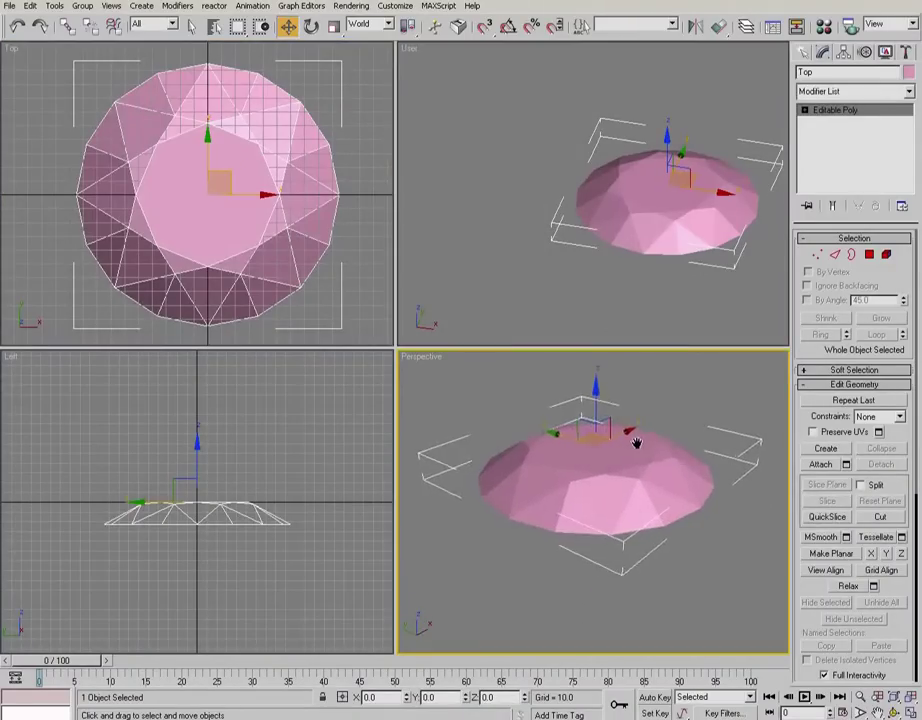
{"action": "left_click", "coordinate": [853, 257]}
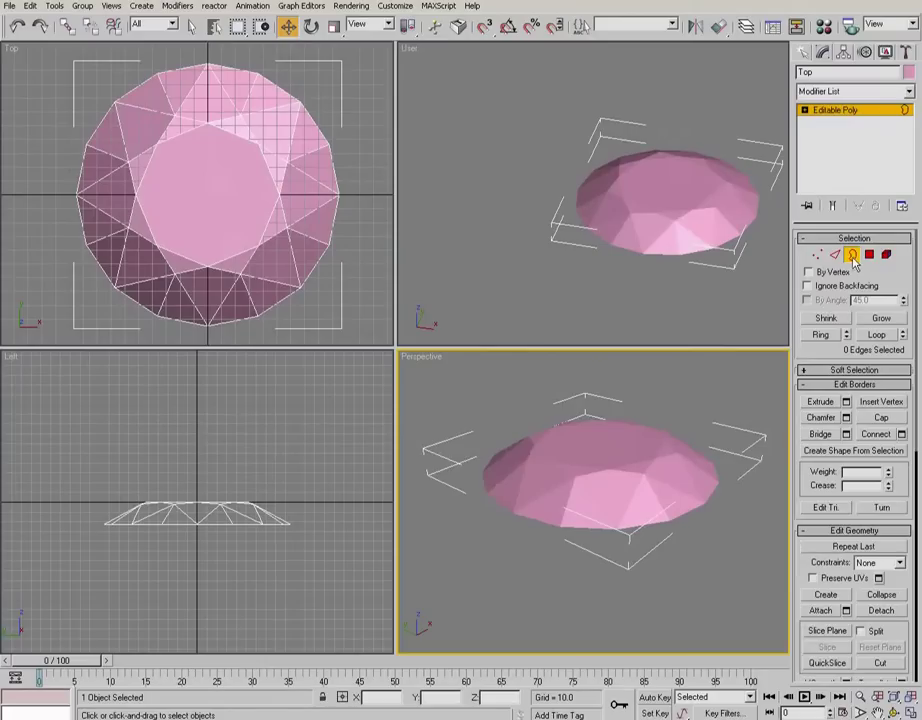
{"action": "left_click", "coordinate": [630, 528]}
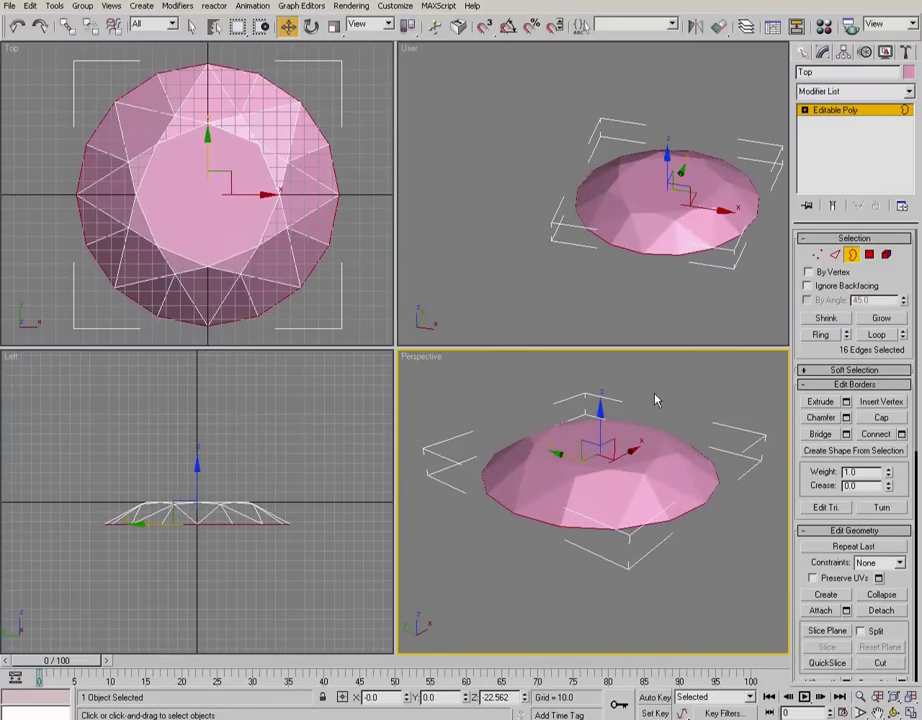
{"action": "mouse_move", "coordinate": [691, 510]}
{"action": "middle_mouse_down", "text": "alt"}
{"action": "mouse_move", "coordinate": [694, 447]}
{"action": "mouse_move", "coordinate": [724, 428]}
{"action": "mouse_move", "coordinate": [700, 479]}
{"action": "middle_mouse_up", "text": "alt"}
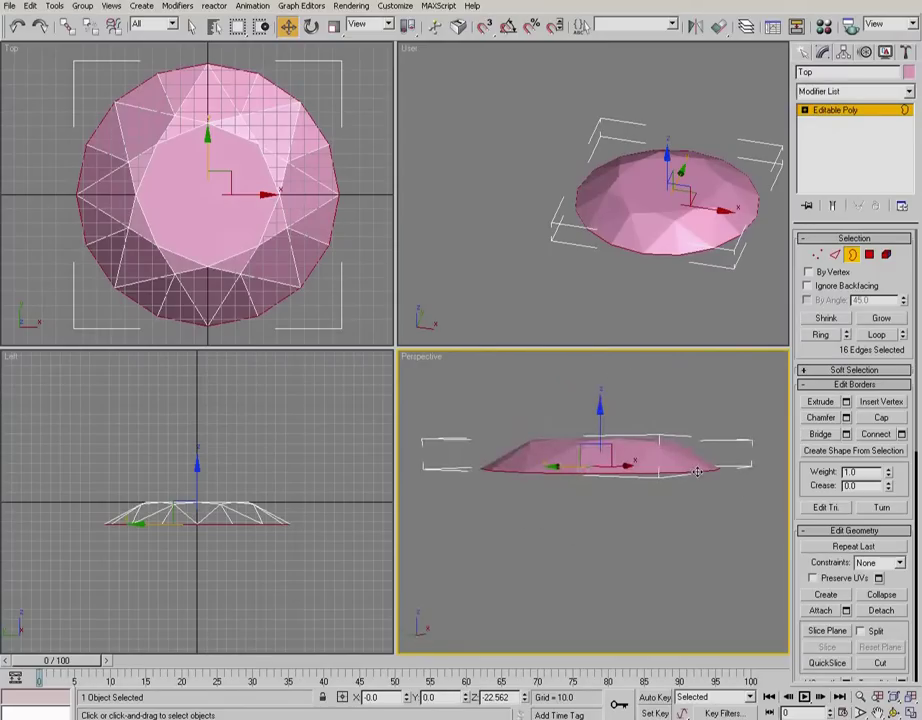
{"action": "left_click", "coordinate": [862, 451]}
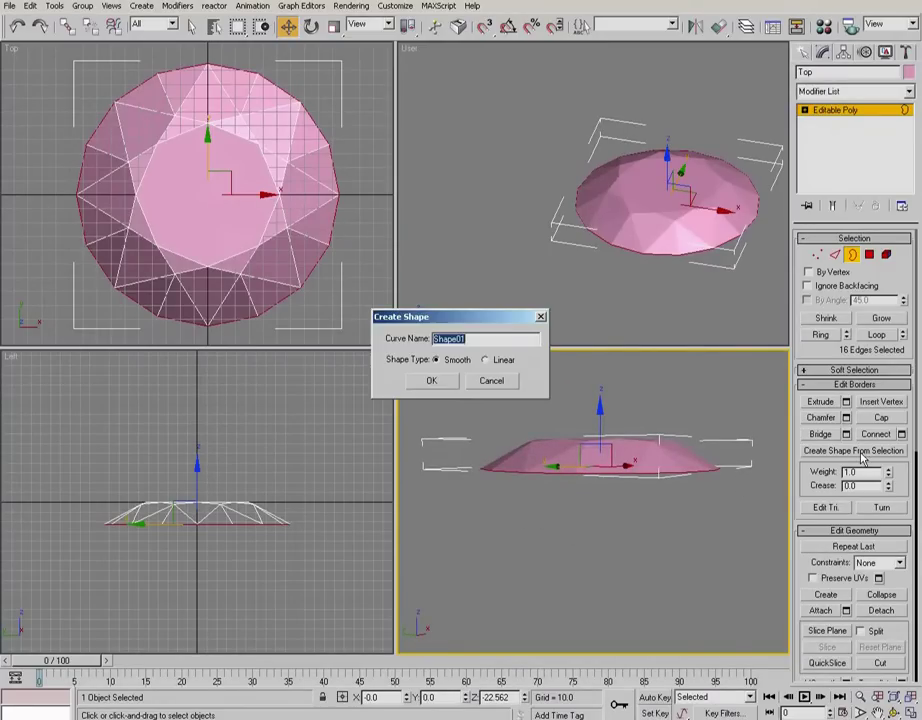
{"action": "left_click", "coordinate": [490, 360]}
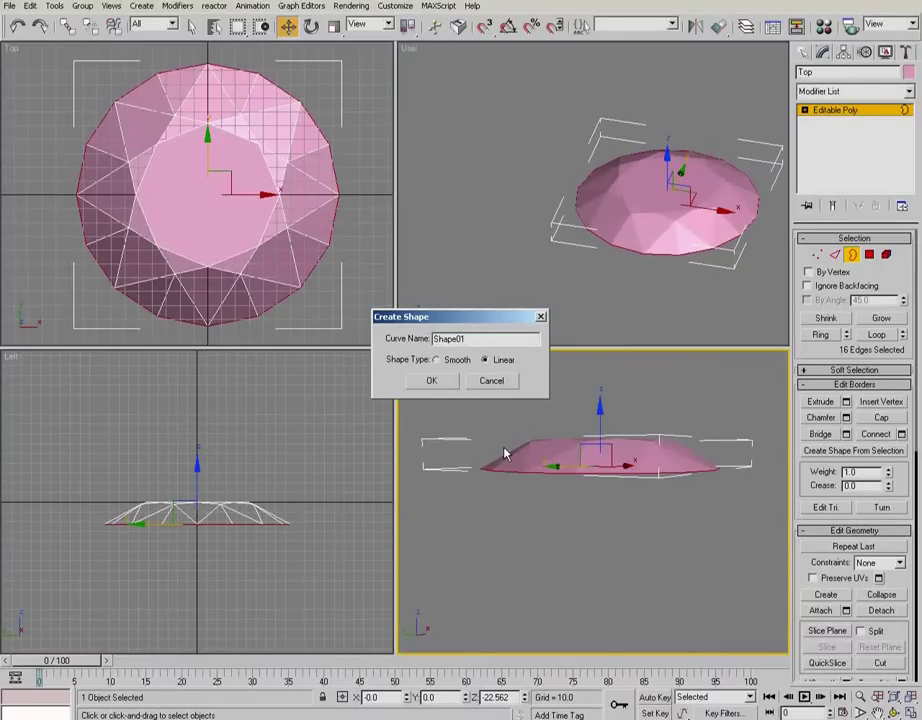
{"action": "left_click", "coordinate": [433, 381]}
{"action": "key", "text": "ctrl+b"}
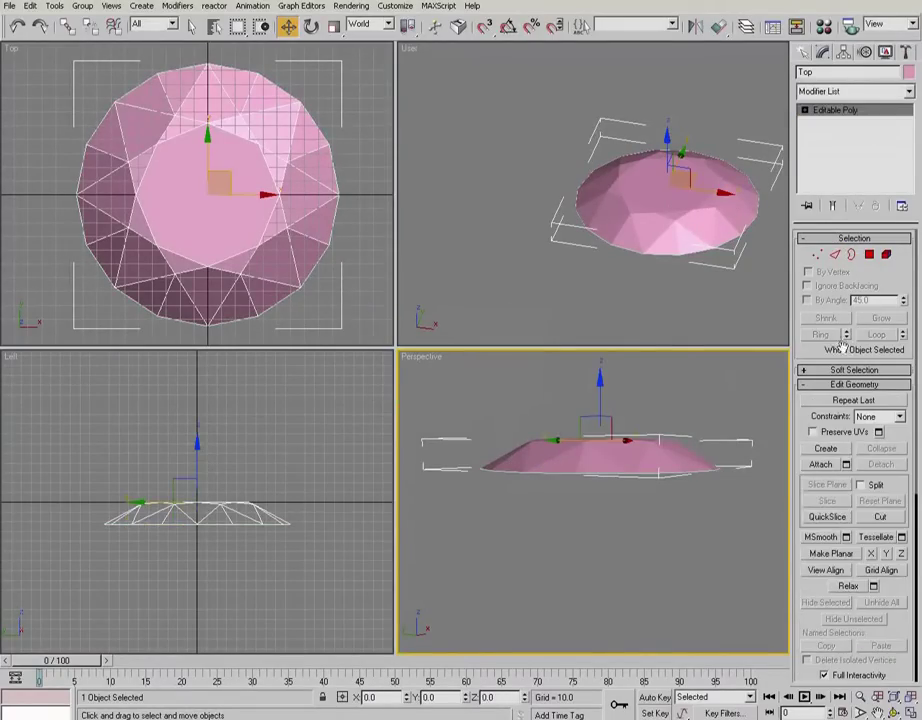
{"action": "key", "text": "Delete"}
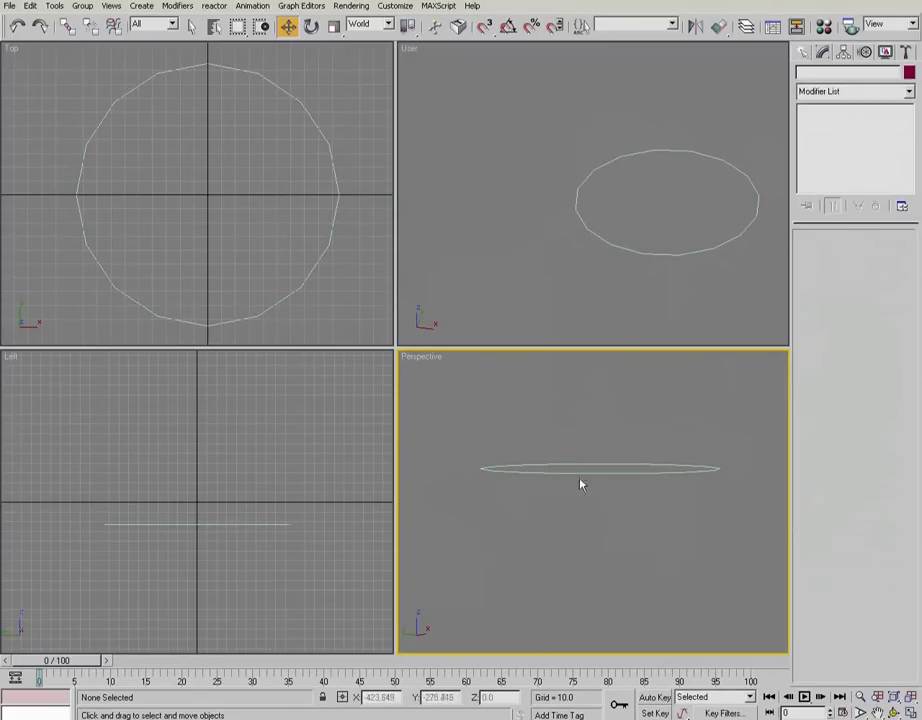
Step: Centre Shape01's pivot on the object using Affect Pivot Only
{"action": "left_click", "coordinate": [673, 251]}
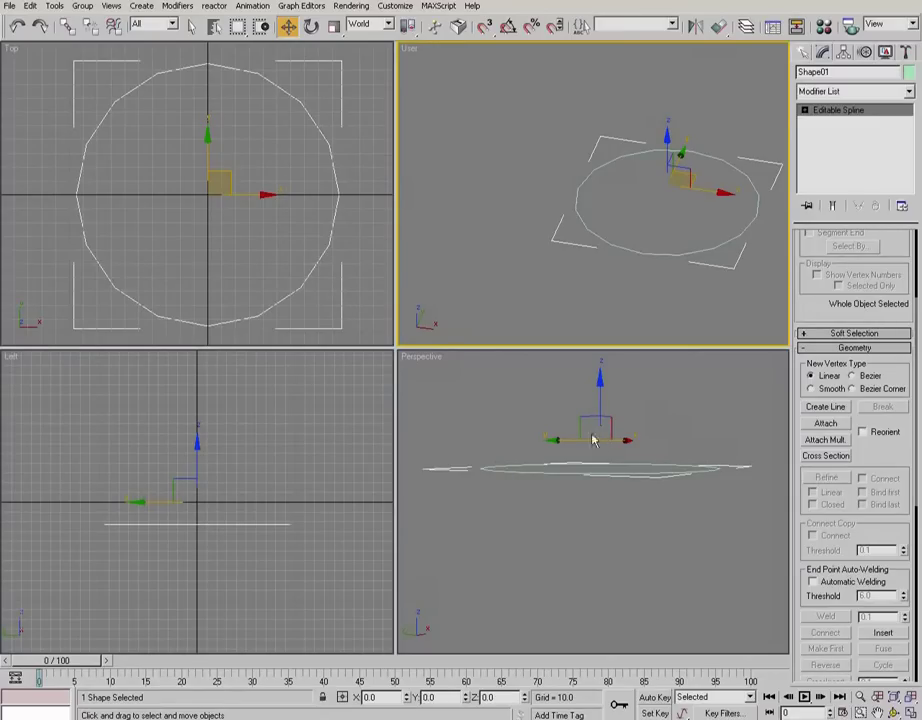
{"action": "left_click", "coordinate": [844, 52]}
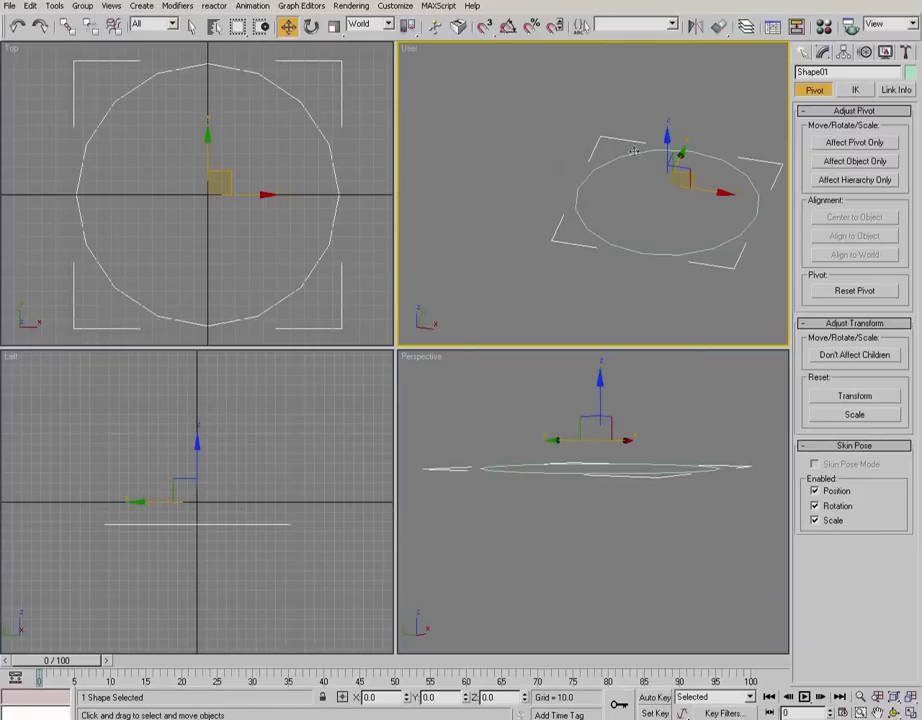
{"action": "left_click", "coordinate": [871, 144]}
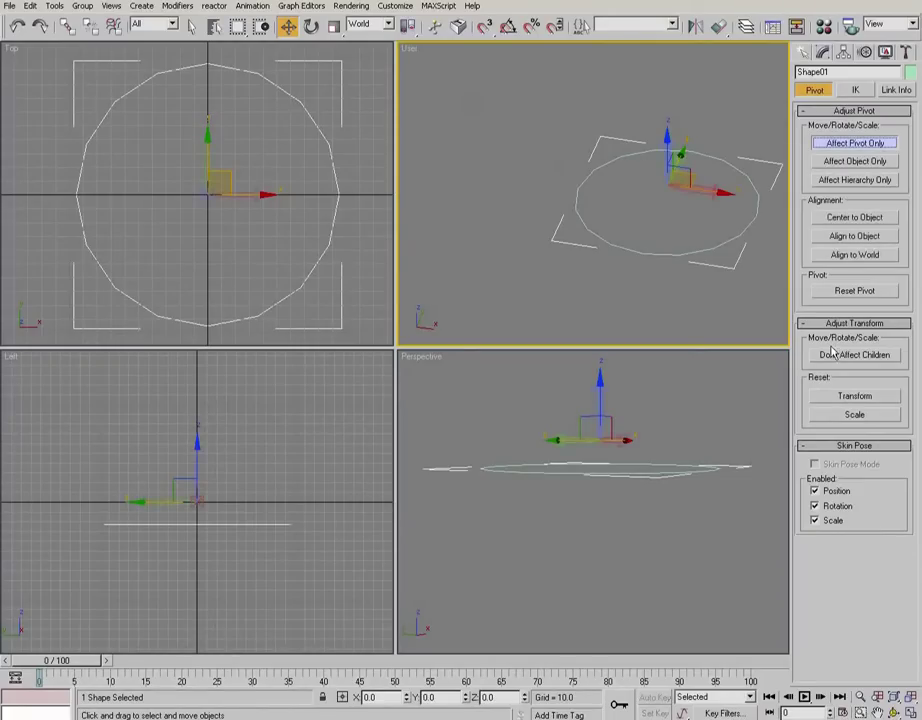
{"action": "left_click", "coordinate": [862, 220]}
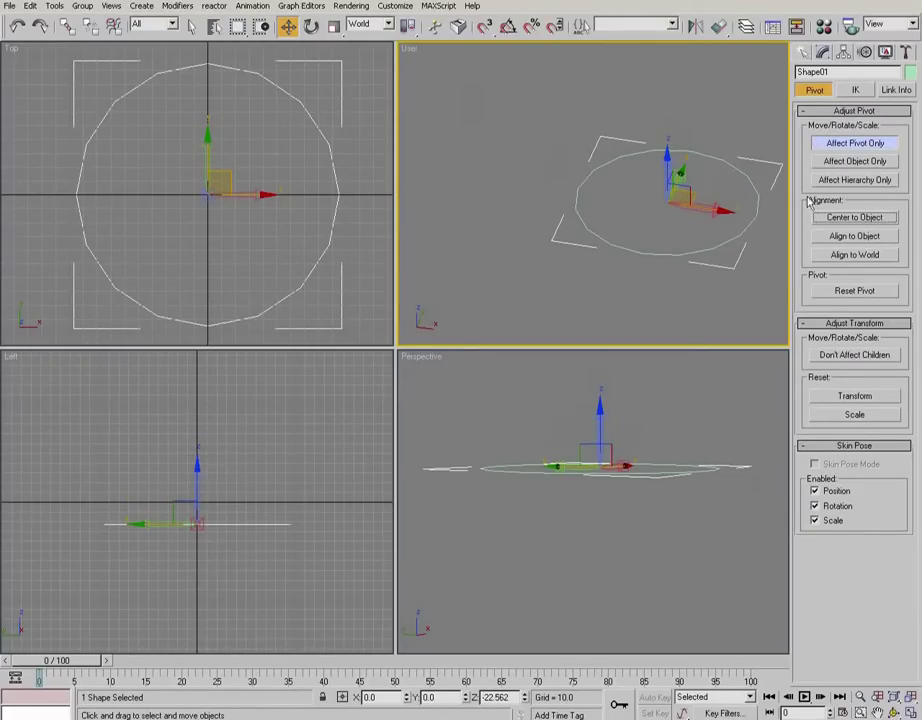
{"action": "left_click", "coordinate": [851, 142]}
Step: Set the girdle spline's absolute Z position to 0 and make the Top view active
{"action": "left_click", "coordinate": [703, 132]}
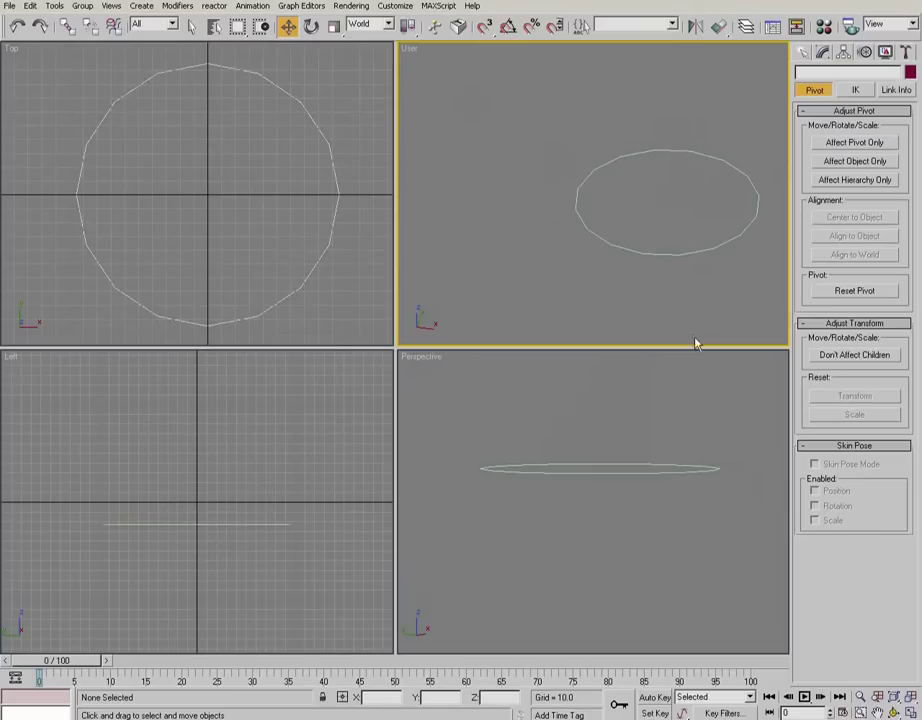
{"action": "left_click", "coordinate": [632, 469]}
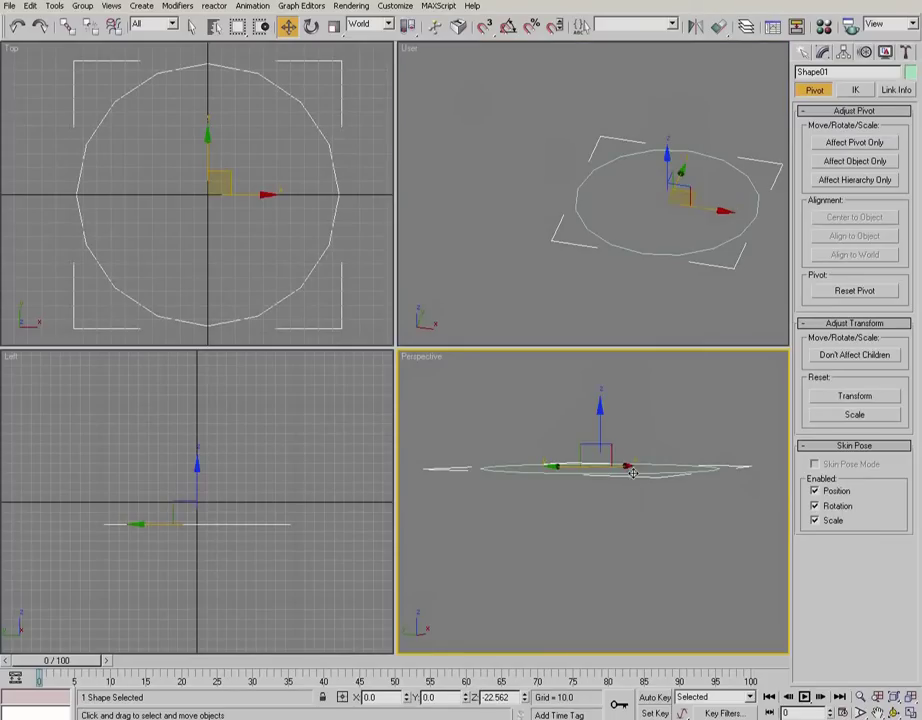
{"action": "right_click", "coordinate": [288, 28]}
{"action": "right_click", "coordinate": [410, 284]}
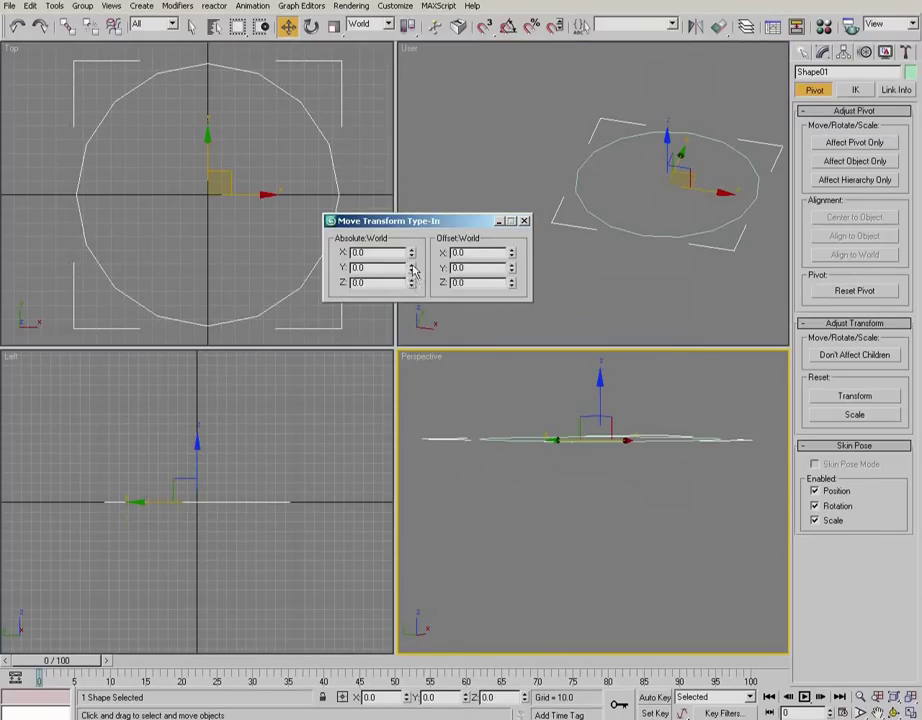
{"action": "left_click", "coordinate": [524, 221]}
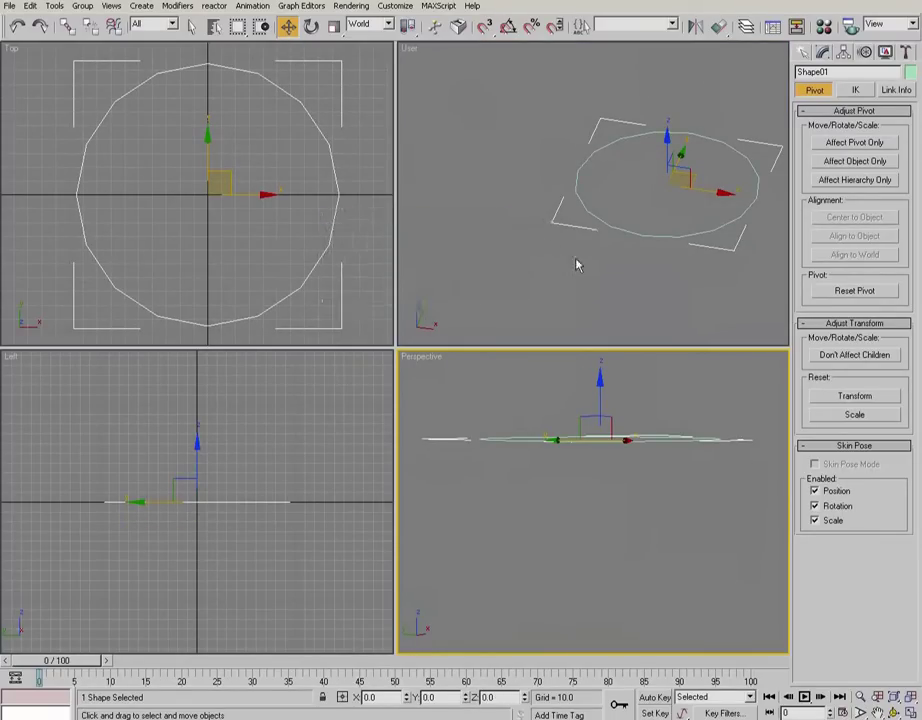
{"action": "left_click", "coordinate": [822, 52]}
{"action": "left_click", "coordinate": [560, 257]}
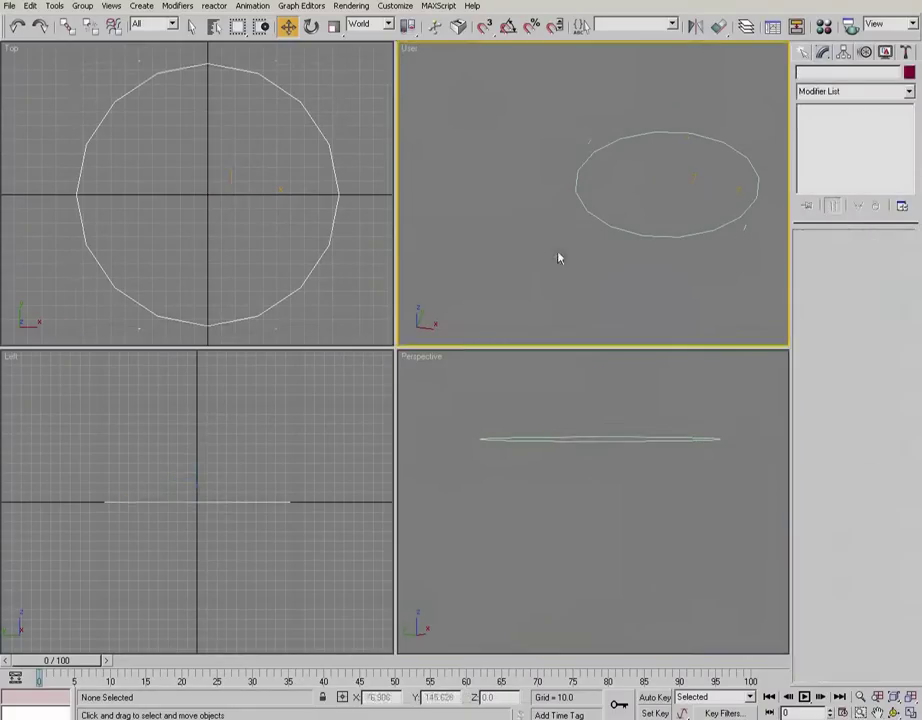
{"action": "left_click", "coordinate": [325, 285]}
Step: Maximize the Top view, unhide Box01 and Box02 by name, and select Shape01
{"action": "middle_click_drag", "start_coordinate": [325, 285], "coordinate": [314, 285]}
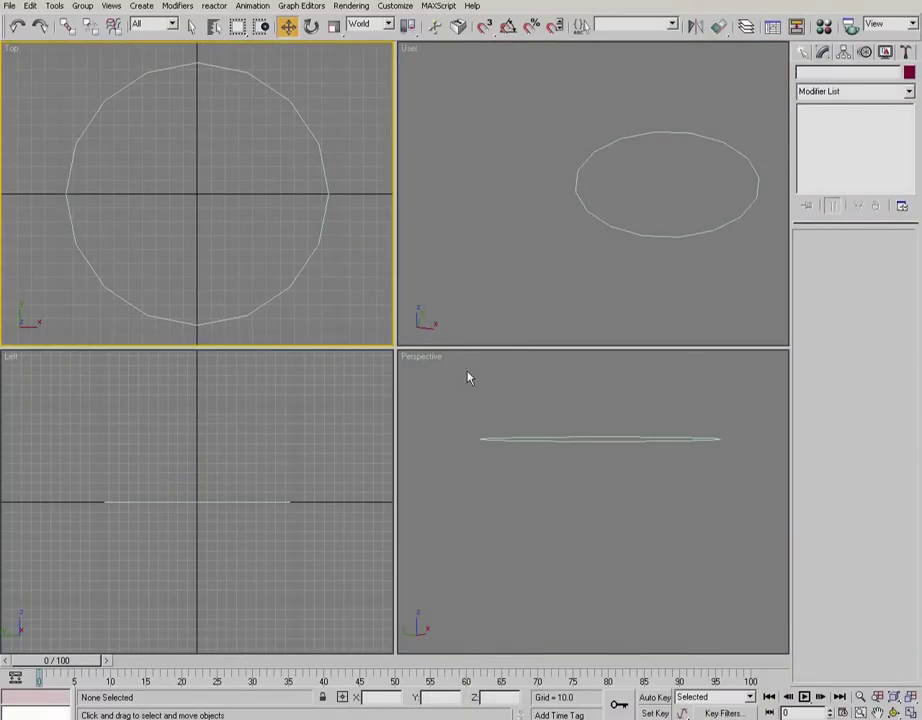
{"action": "key", "text": "alt+w"}
{"action": "scroll", "coordinate": [558, 416], "scroll_direction": "up", "scroll_amount": 5}
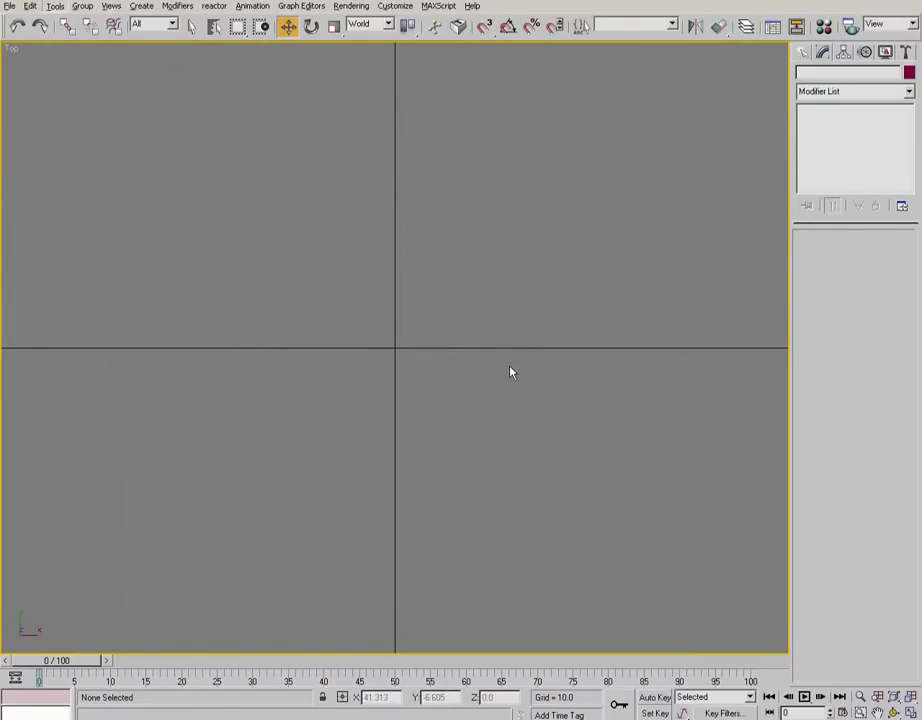
{"action": "right_click", "coordinate": [465, 333]}
{"action": "left_click", "coordinate": [400, 255]}
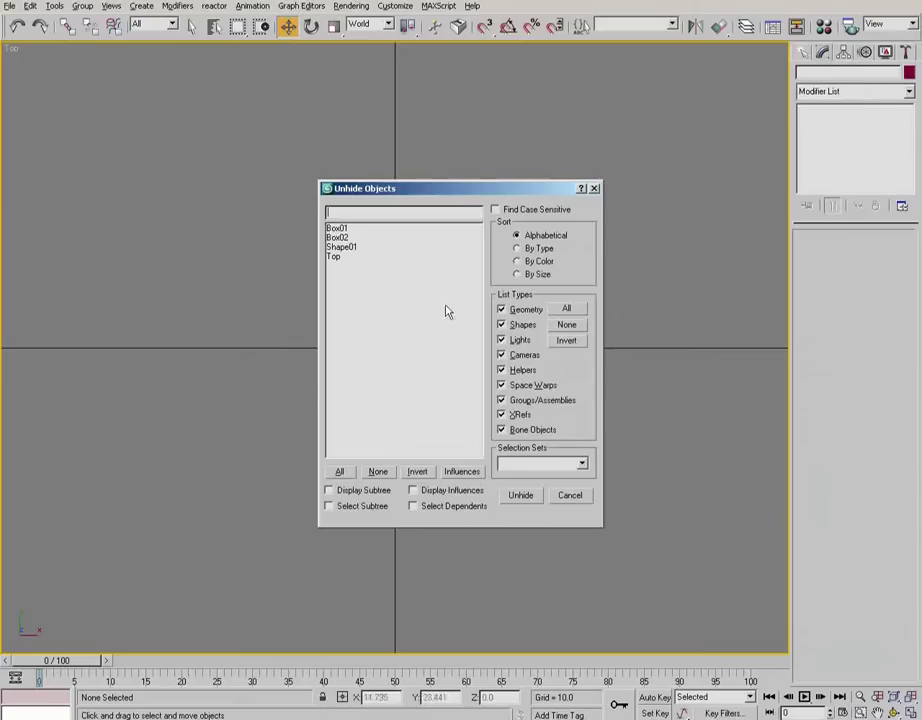
{"action": "left_click", "coordinate": [340, 228]}
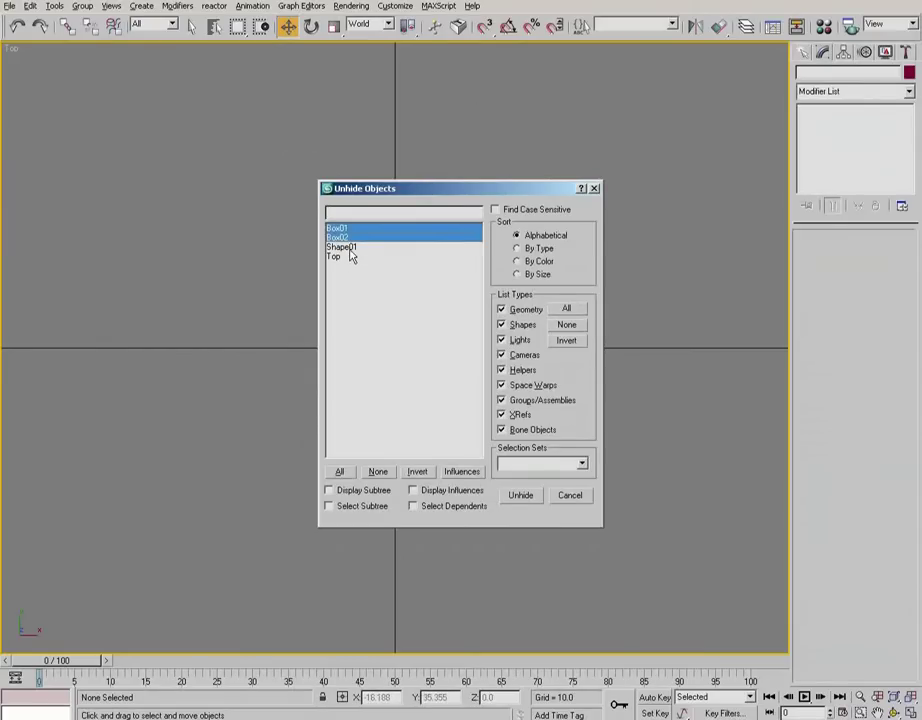
{"action": "left_click", "coordinate": [346, 247], "text": "shift"}
{"action": "left_click", "coordinate": [522, 495]}
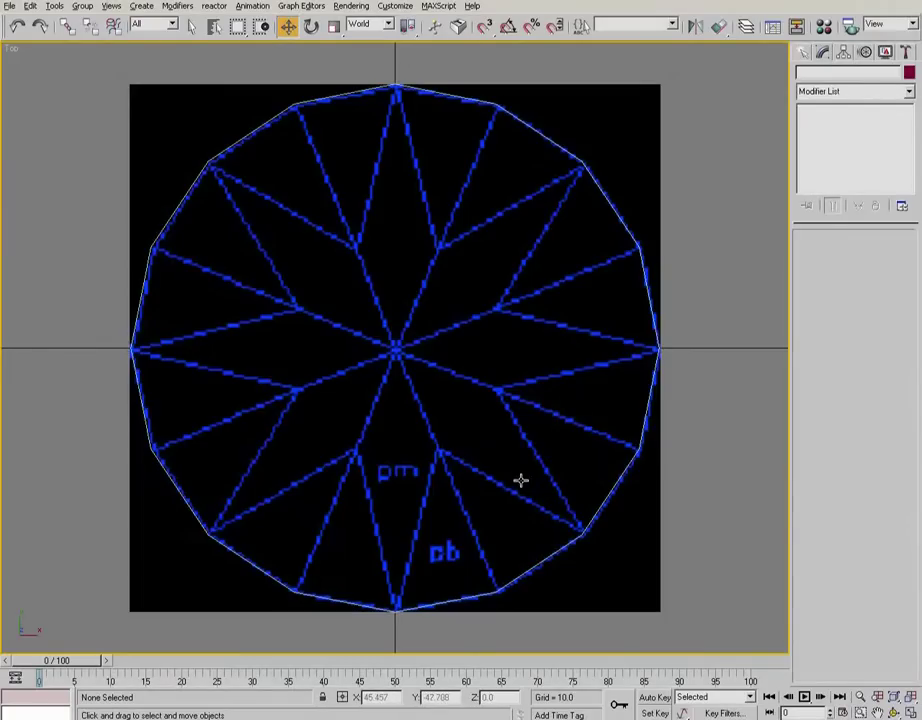
{"action": "left_click", "coordinate": [638, 243]}
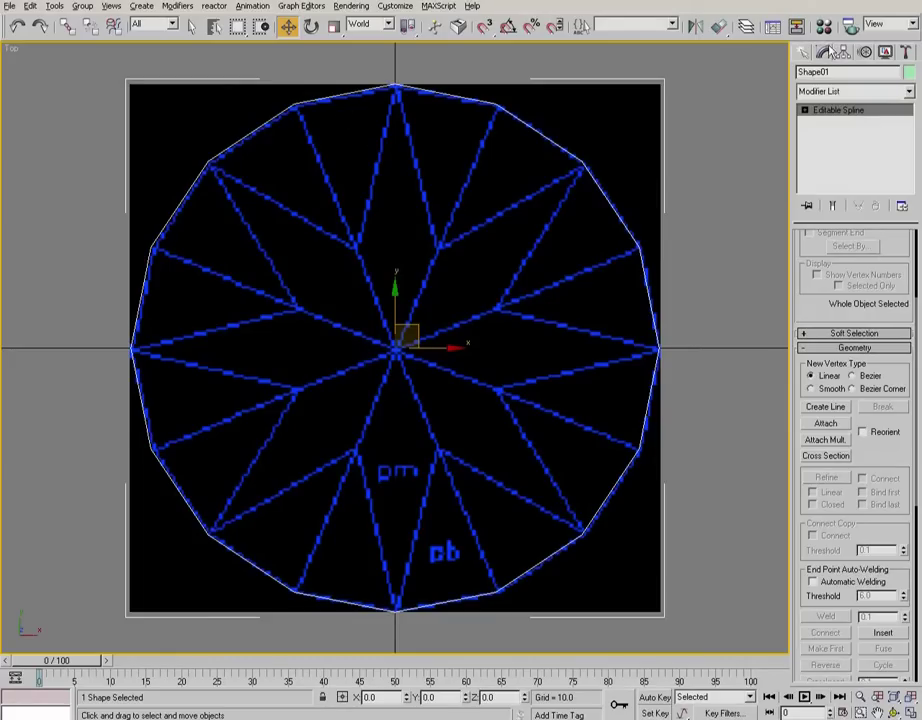
Step: Draw an 8-sided NGon outward from the reference image centre
{"action": "left_click", "coordinate": [806, 52]}
{"action": "left_click", "coordinate": [826, 201]}
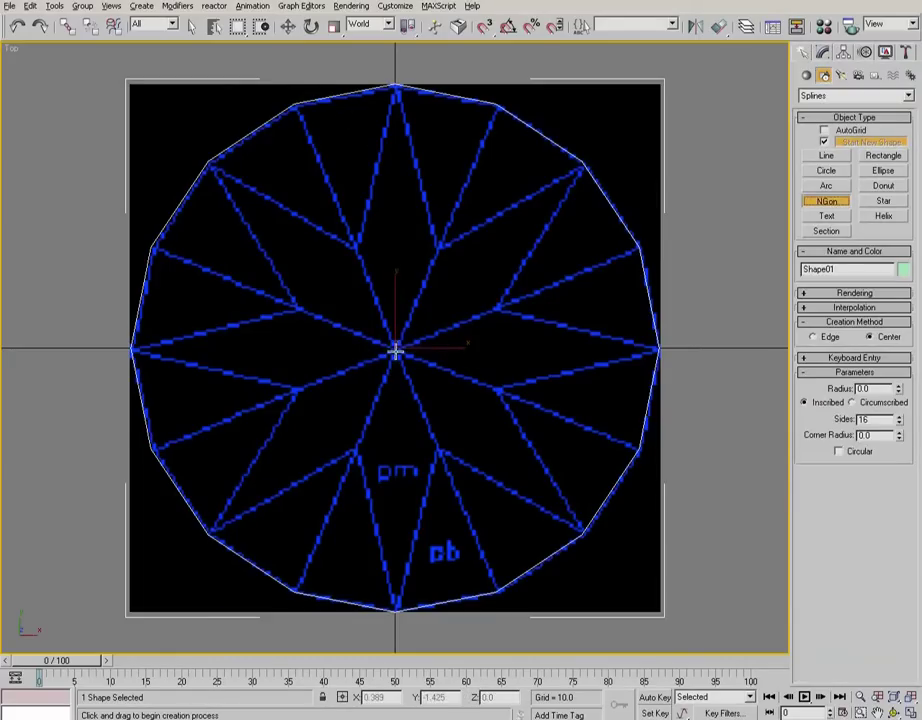
{"action": "left_click_drag", "start_coordinate": [396, 350], "coordinate": [461, 289]}
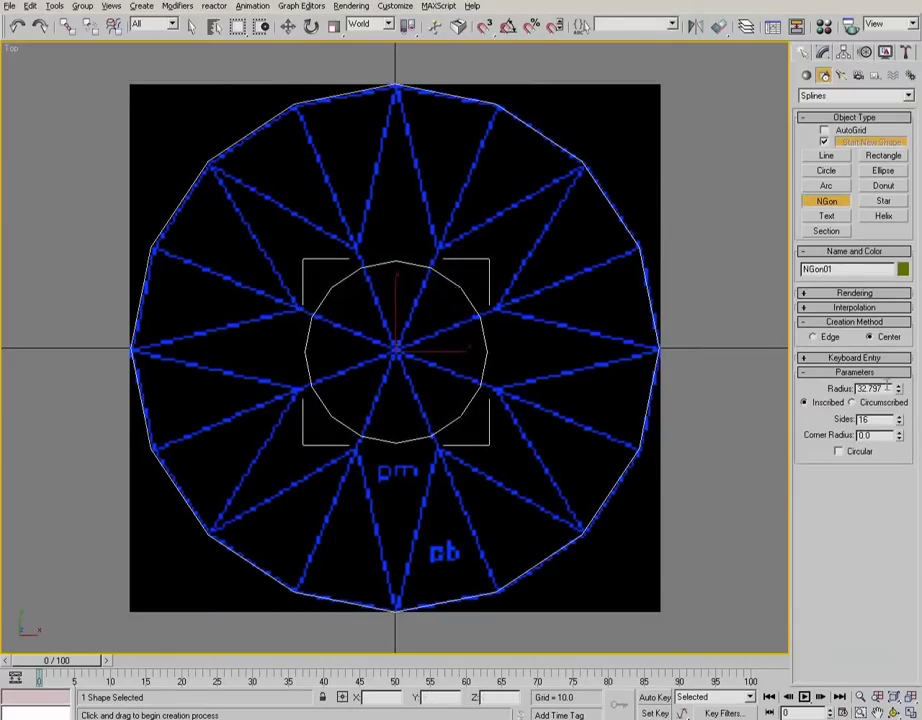
{"action": "double_click", "coordinate": [868, 388]}
{"action": "key", "text": "Tab"}
{"action": "type", "text": "8"}
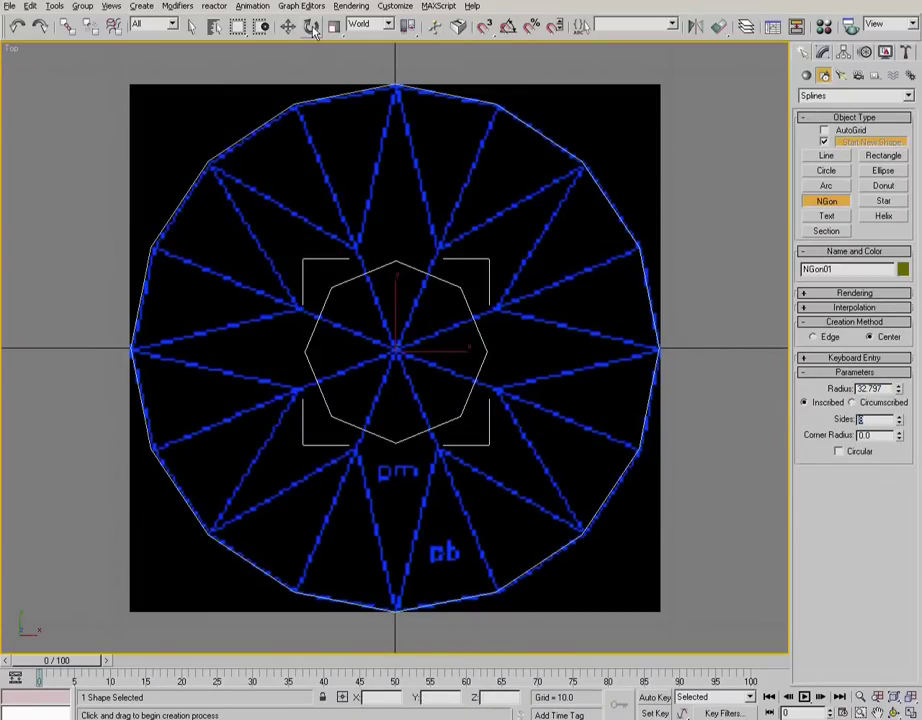
Step: Rotate the octagon 22.5° about Z with the Rotate Type-In
{"action": "right_click", "coordinate": [312, 27]}
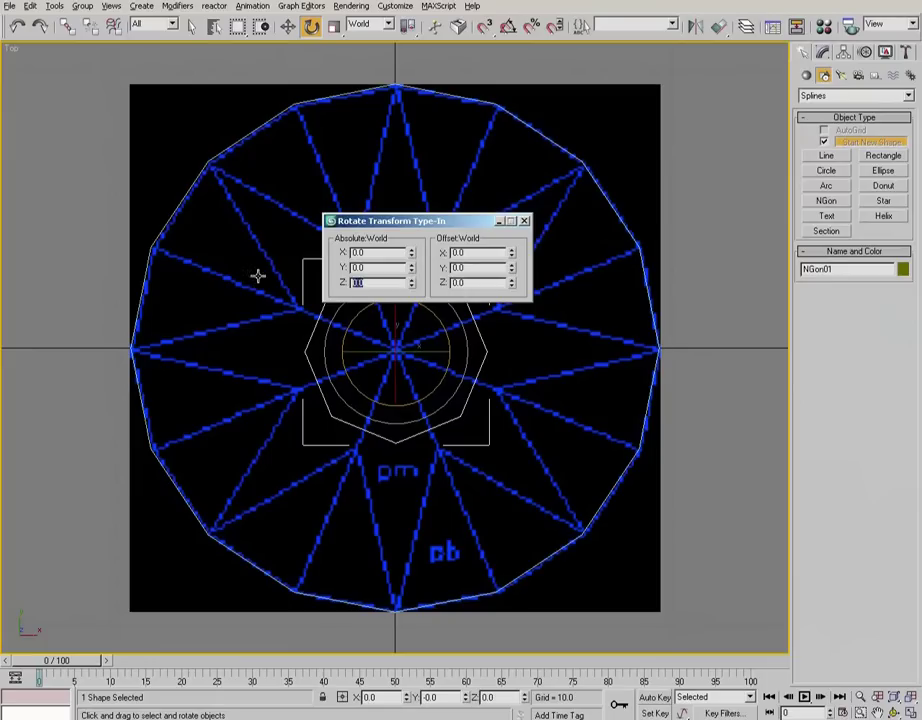
{"action": "type", "text": "22.5"}
{"action": "key", "text": "Return"}
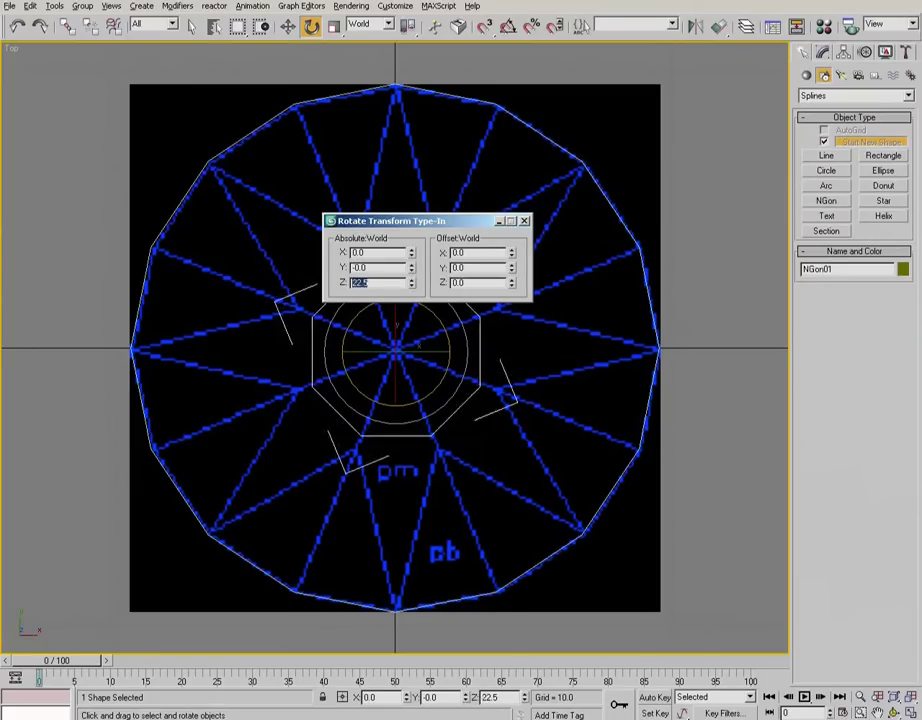
{"action": "left_click", "coordinate": [524, 220]}
Step: Set the octagon's radius to 42 in the Modify panel
{"action": "left_click", "coordinate": [822, 52]}
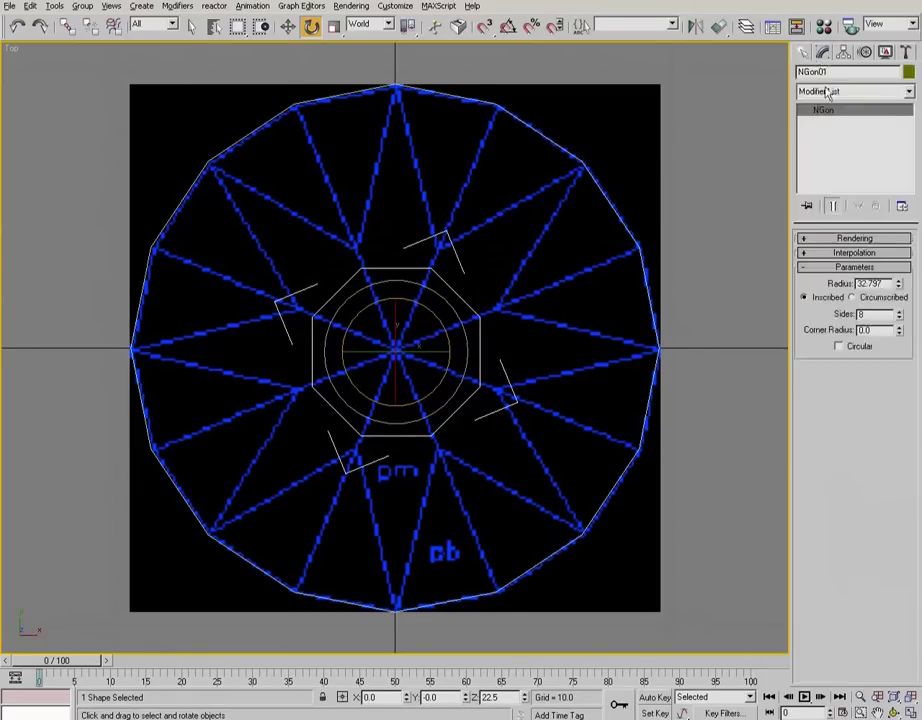
{"action": "left_click_drag", "start_coordinate": [900, 285], "coordinate": [899, 260]}
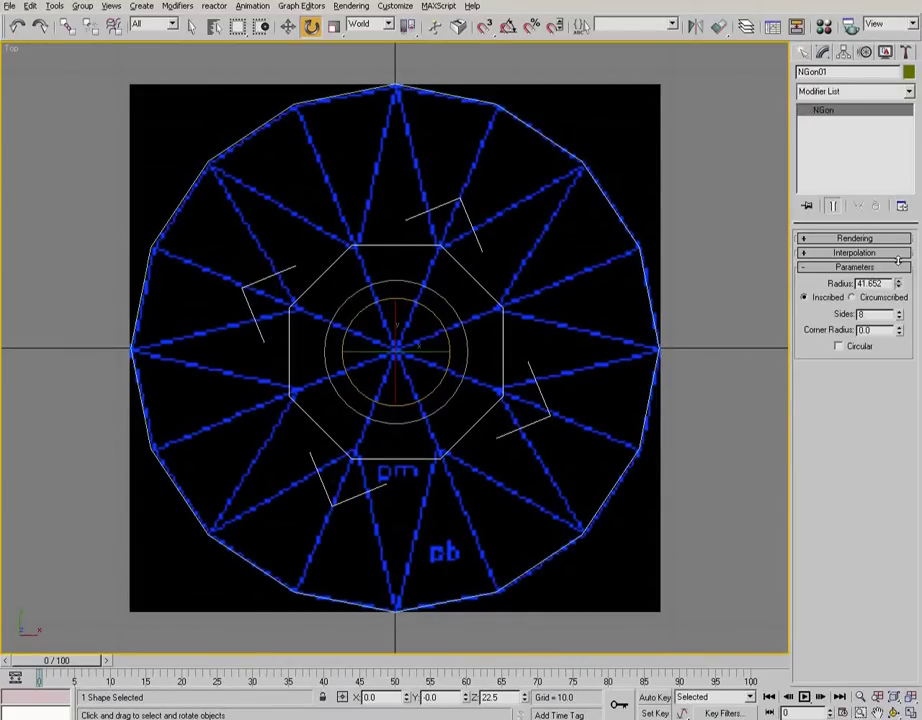
{"action": "left_click_drag", "start_coordinate": [899, 260], "coordinate": [898, 264]}
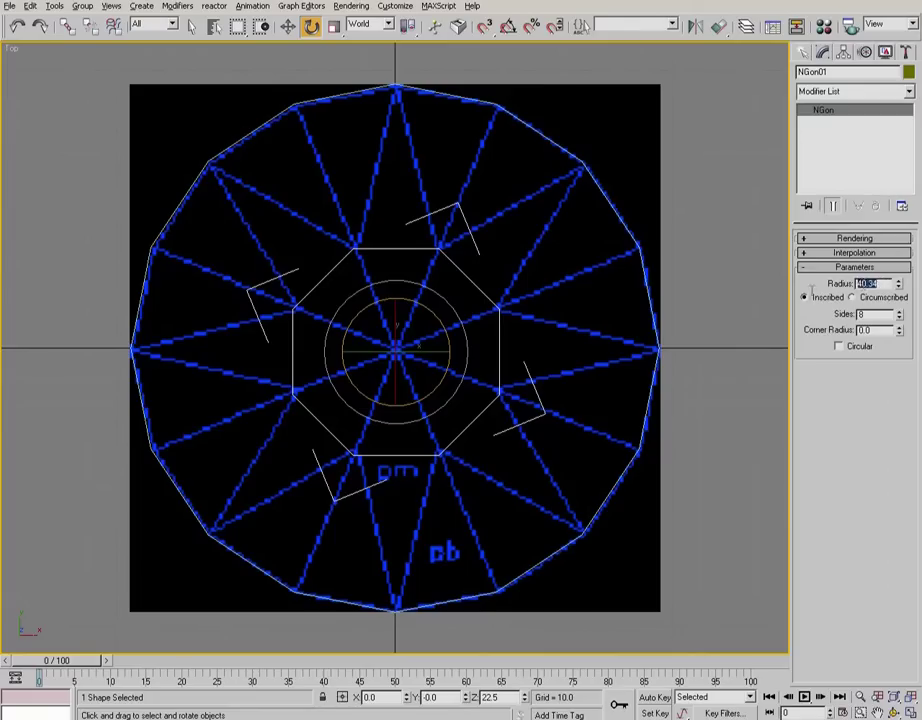
{"action": "type", "text": "42"}
{"action": "key", "text": "Return"}
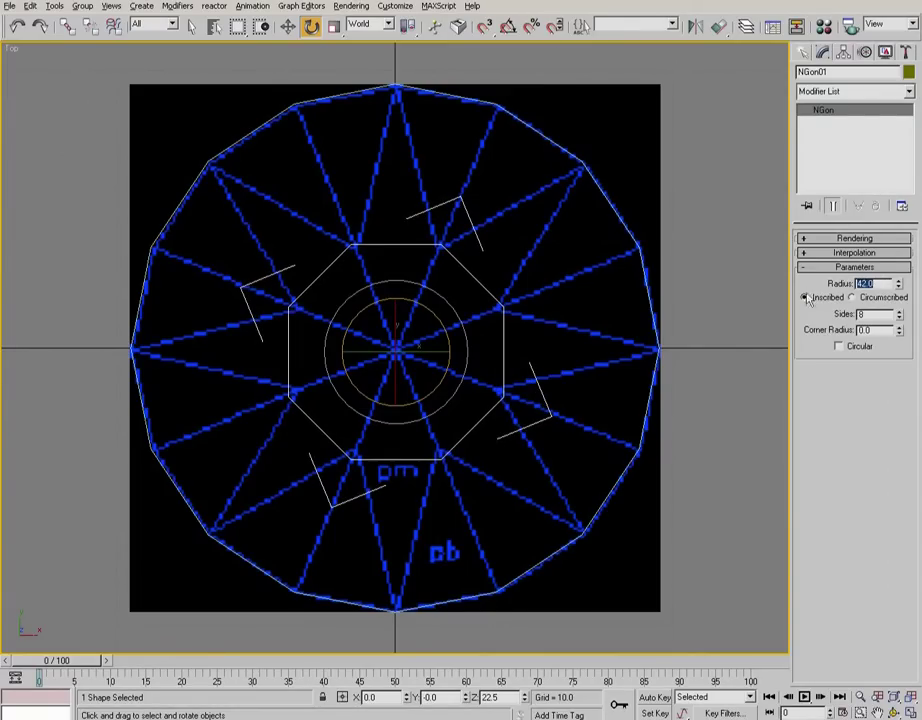
Step: Hide the Box02 reference plane and give the octagon NGon01 a light cyan colour
{"action": "left_click", "coordinate": [760, 410]}
{"action": "left_click", "coordinate": [604, 158]}
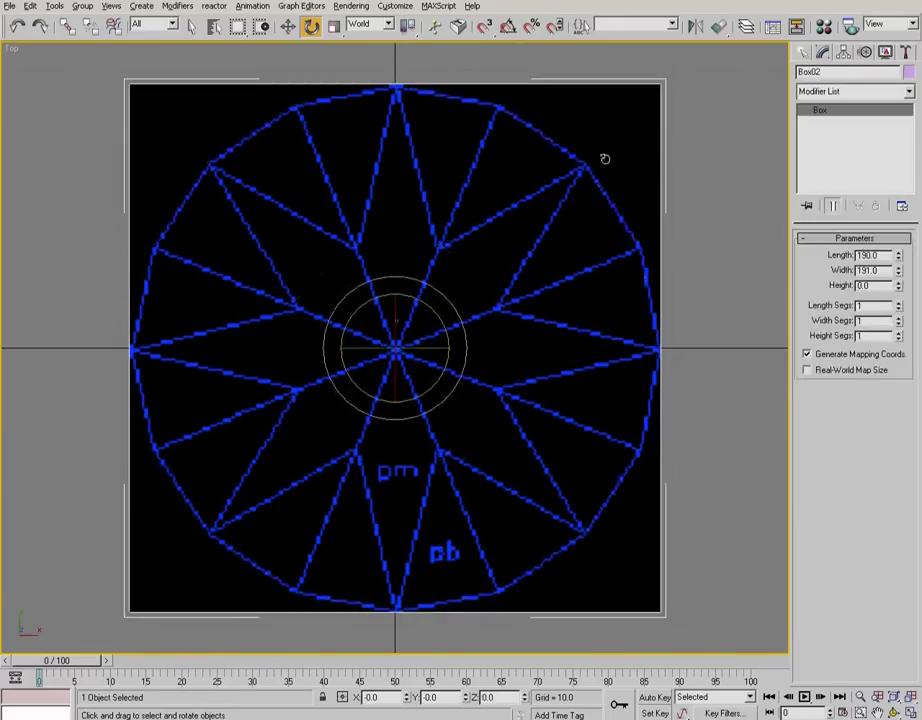
{"action": "key", "text": "Delete"}
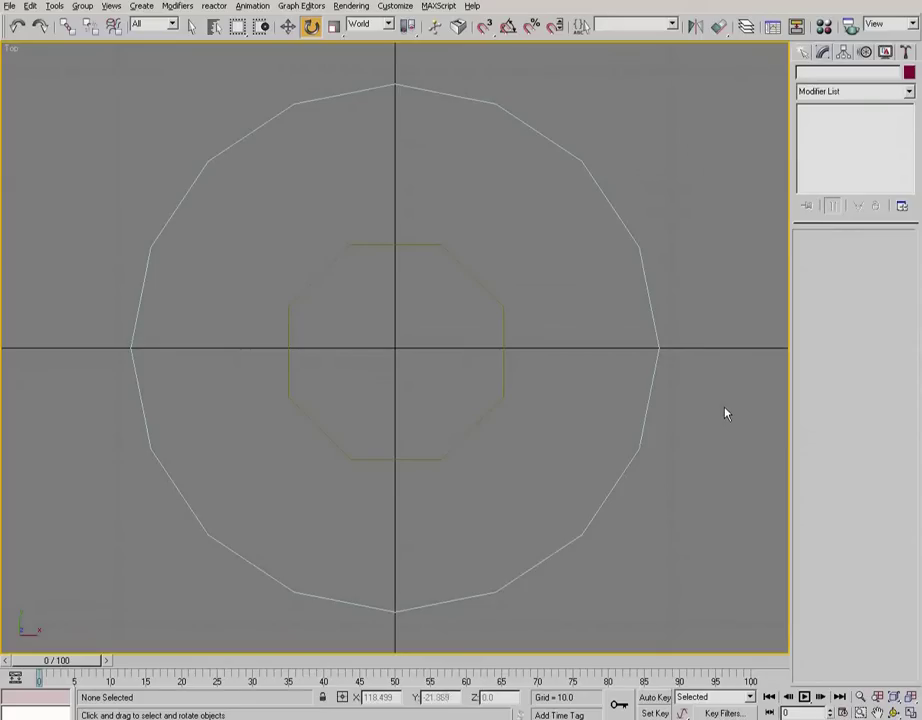
{"action": "left_click", "coordinate": [499, 301]}
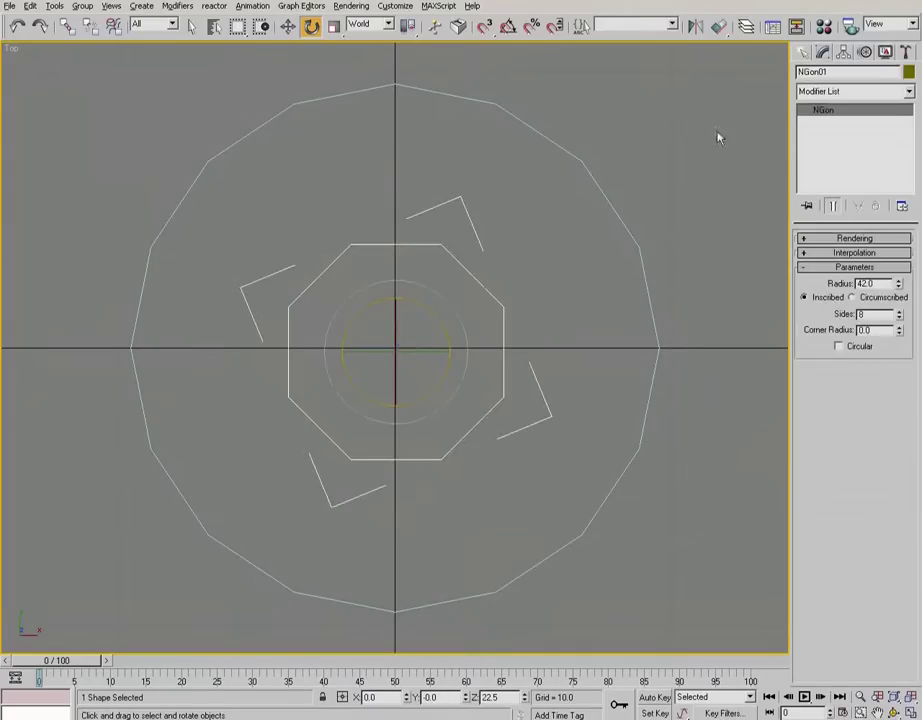
{"action": "left_click", "coordinate": [908, 72]}
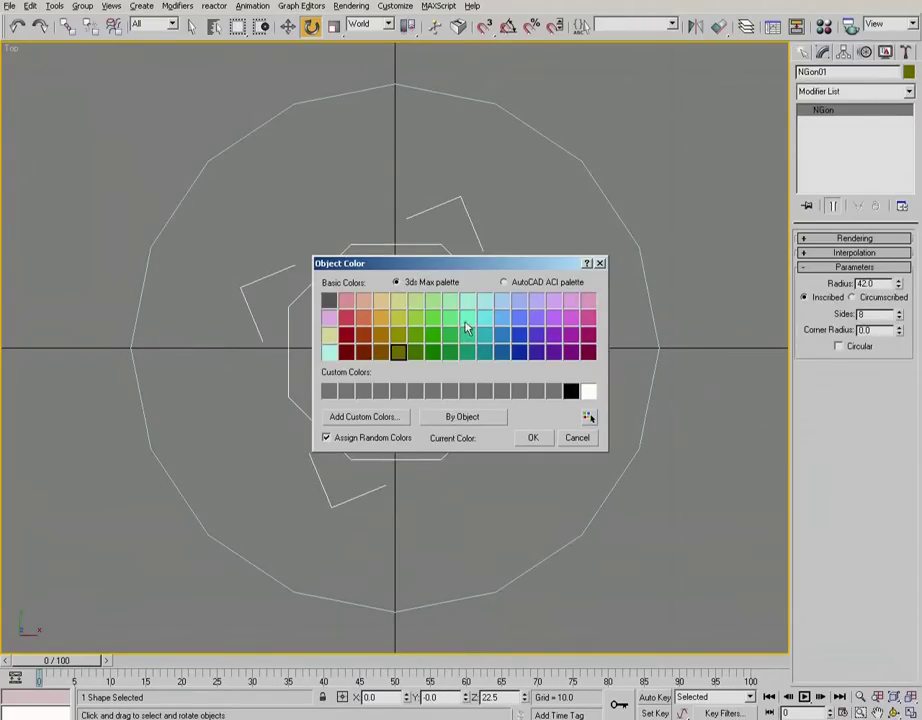
{"action": "left_click", "coordinate": [466, 322]}
{"action": "left_click", "coordinate": [535, 438]}
Step: Select the girdle spline Shape01 and start Attach in the Geometry rollout
{"action": "left_click", "coordinate": [700, 305]}
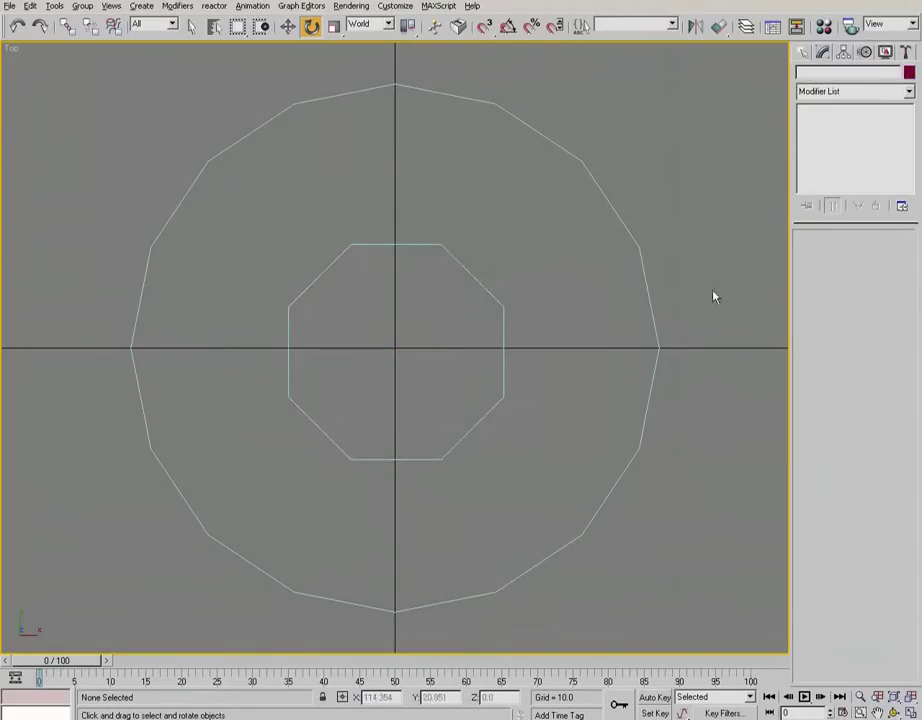
{"action": "left_click", "coordinate": [648, 287]}
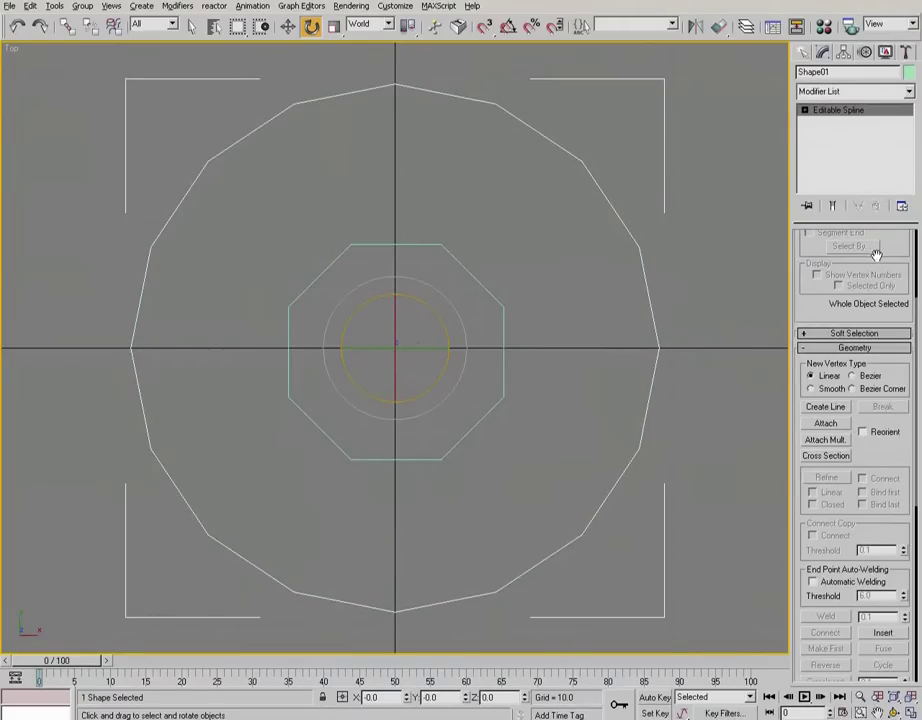
{"action": "scroll", "coordinate": [875, 250], "scroll_direction": "up", "scroll_amount": 3}
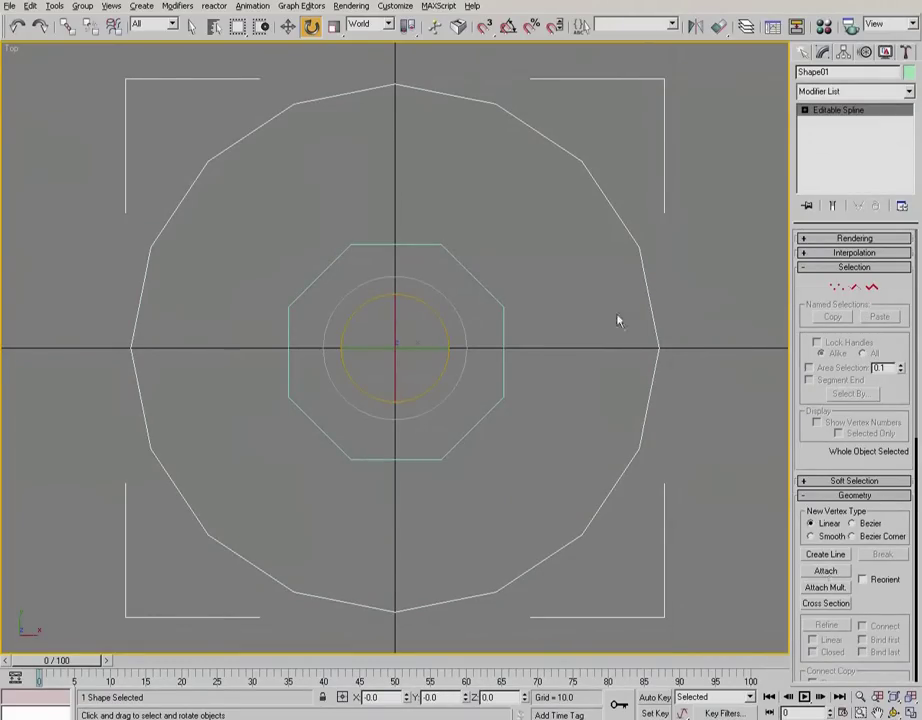
{"action": "left_click", "coordinate": [502, 303]}
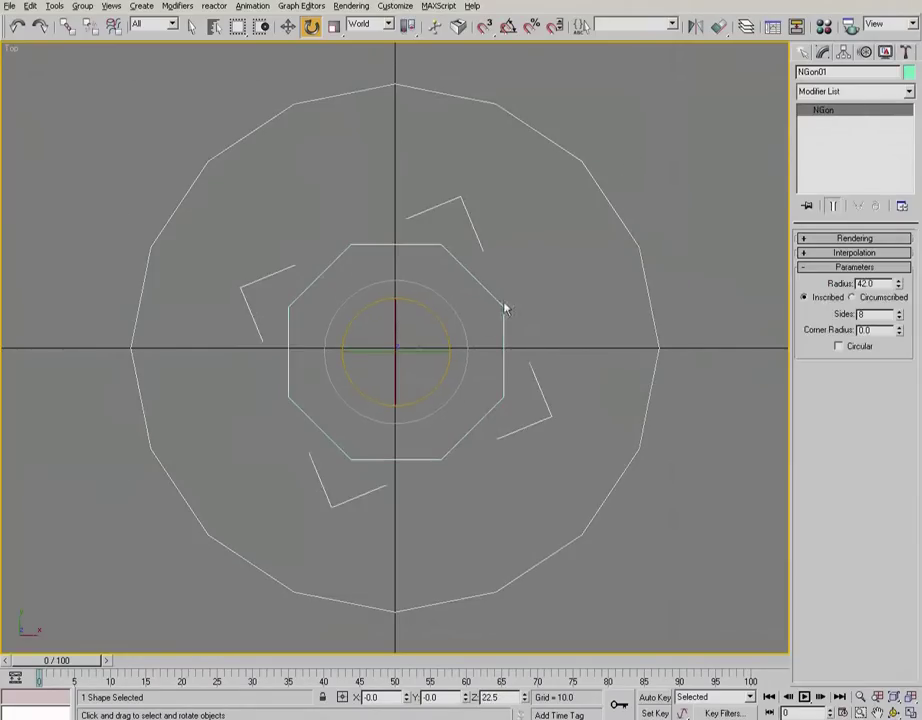
{"action": "left_click", "coordinate": [585, 170]}
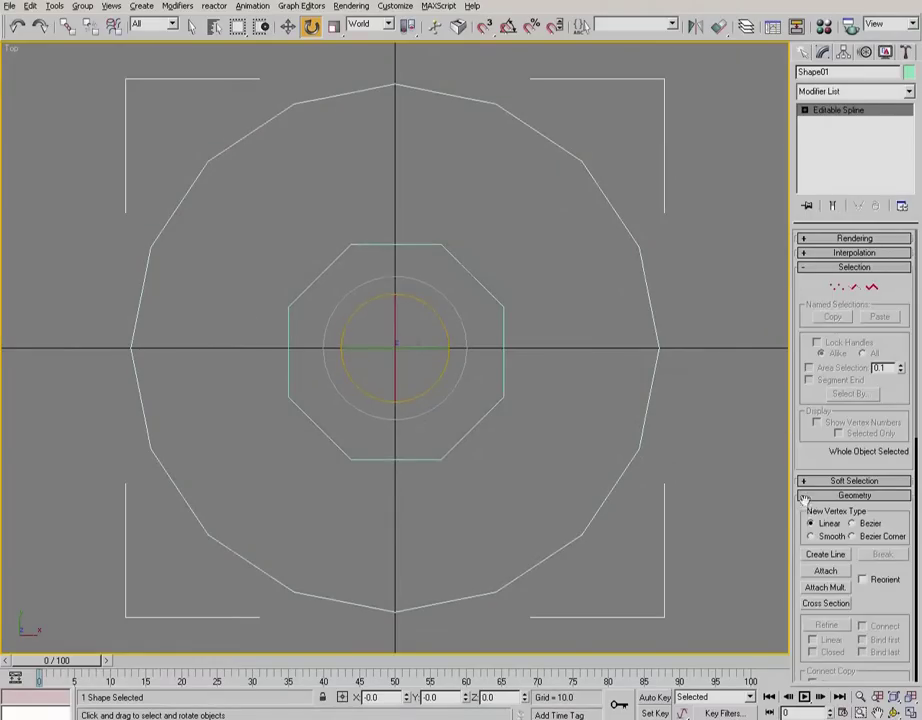
{"action": "left_click", "coordinate": [826, 571]}
Step: Attach the octagon to Shape01 and convert the combined shape to an Editable Poly
{"action": "left_click", "coordinate": [420, 248]}
{"action": "right_click", "coordinate": [855, 147]}
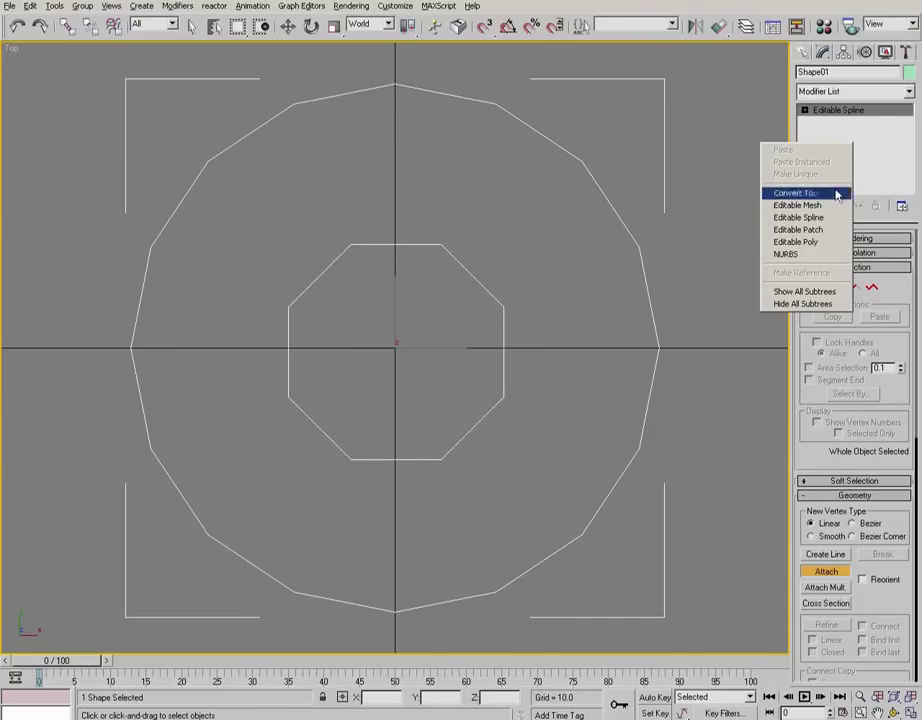
{"action": "left_click", "coordinate": [836, 250]}
Step: Delete the ring polygon with Delete Isolated Vertices unchecked, keeping its vertices
{"action": "left_click", "coordinate": [714, 253]}
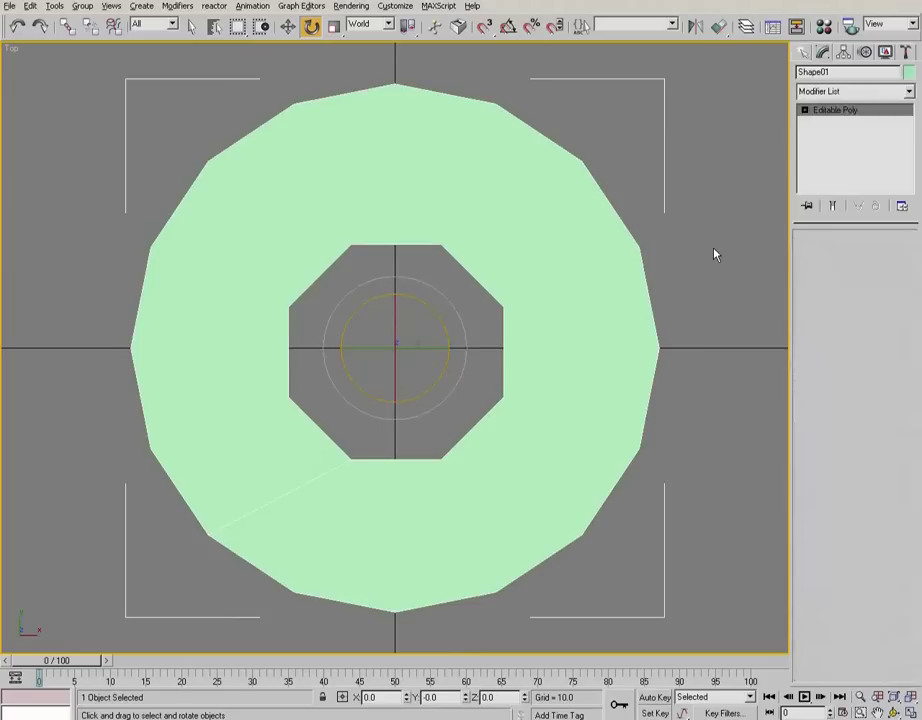
{"action": "left_click", "coordinate": [613, 210]}
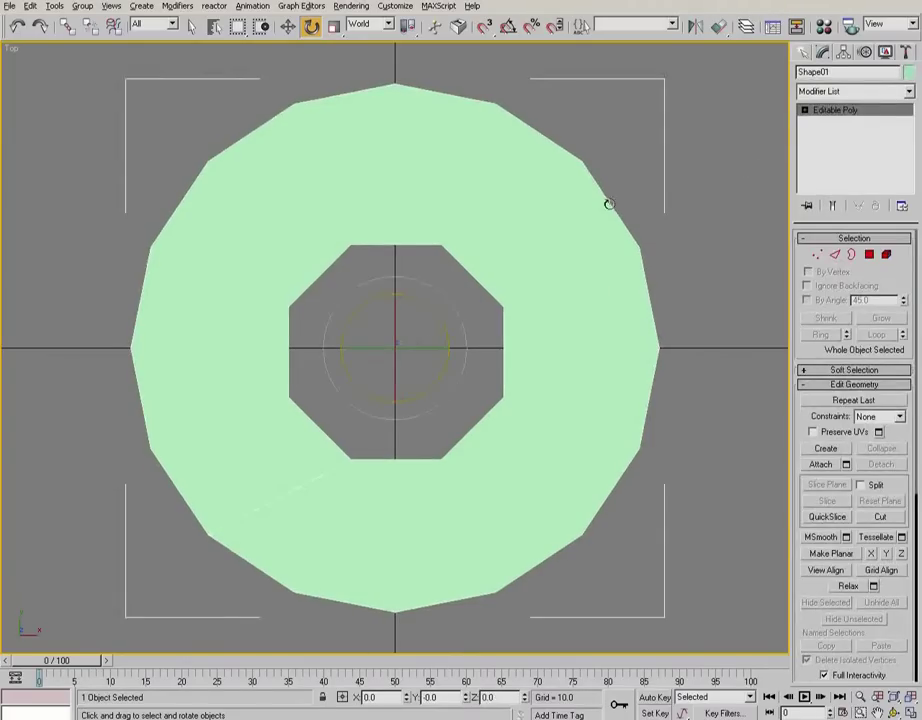
{"action": "left_click", "coordinate": [869, 255]}
{"action": "left_click", "coordinate": [523, 293]}
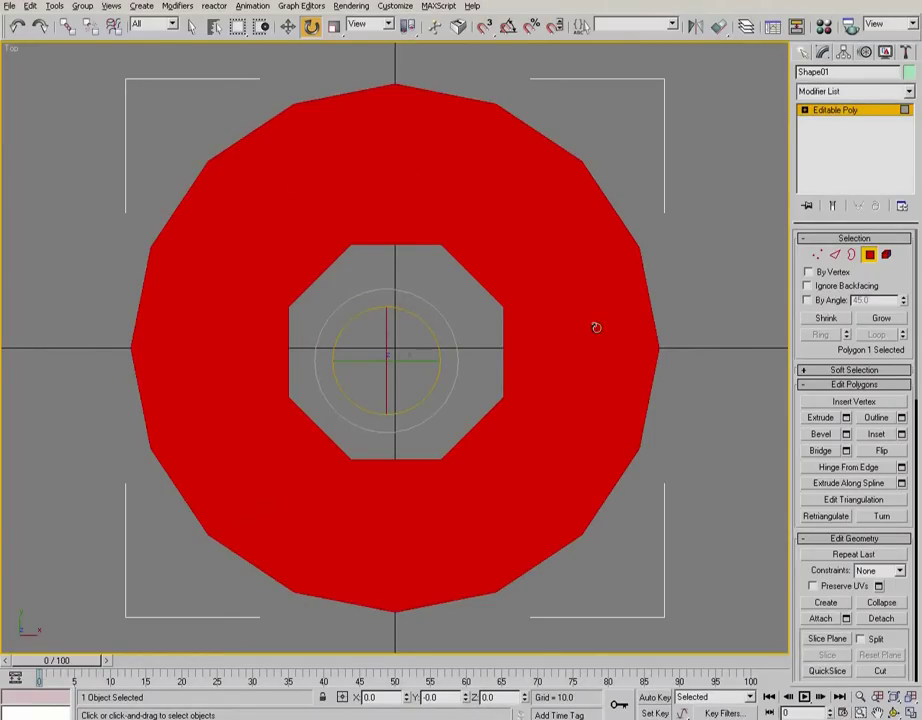
{"action": "scroll", "coordinate": [813, 327], "scroll_direction": "down", "scroll_amount": 5}
{"action": "scroll", "coordinate": [813, 327], "scroll_direction": "down", "scroll_amount": 2}
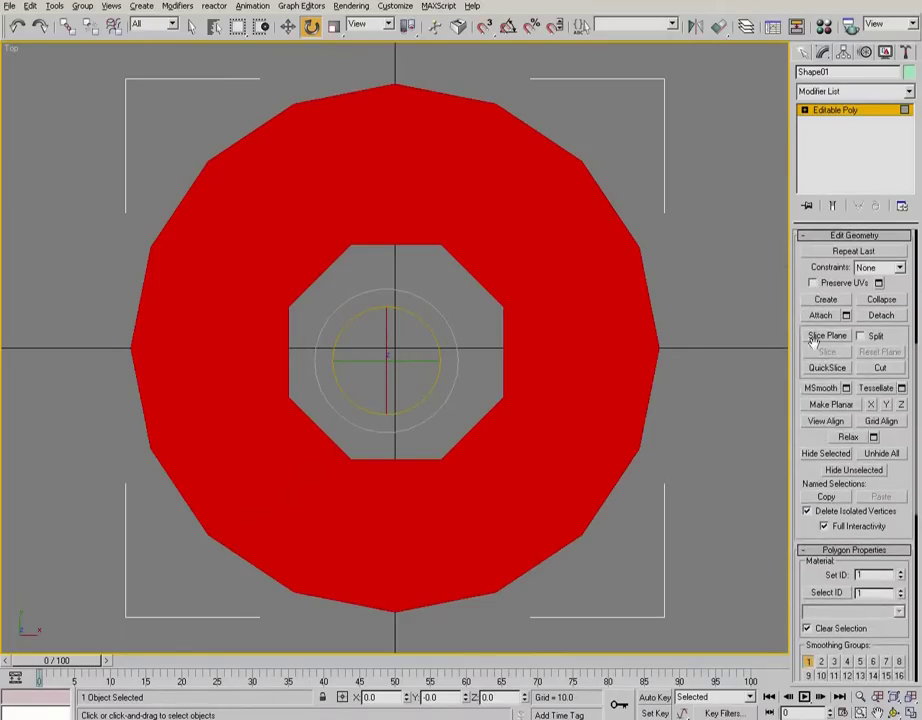
{"action": "left_click", "coordinate": [807, 511]}
{"action": "scroll", "coordinate": [800, 263], "scroll_direction": "up", "scroll_amount": 5}
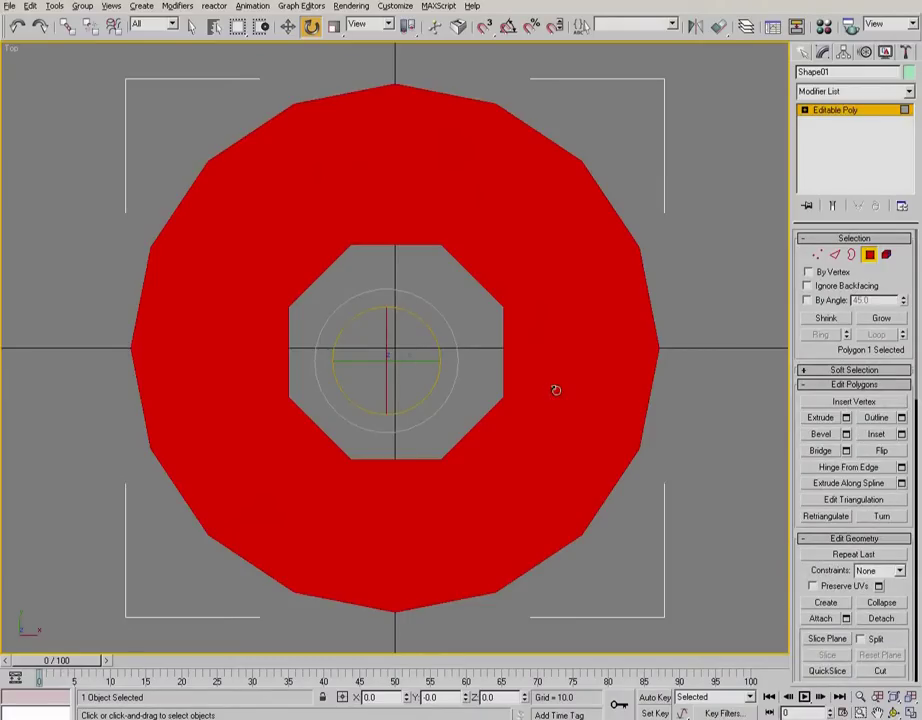
{"action": "key", "text": "Delete"}
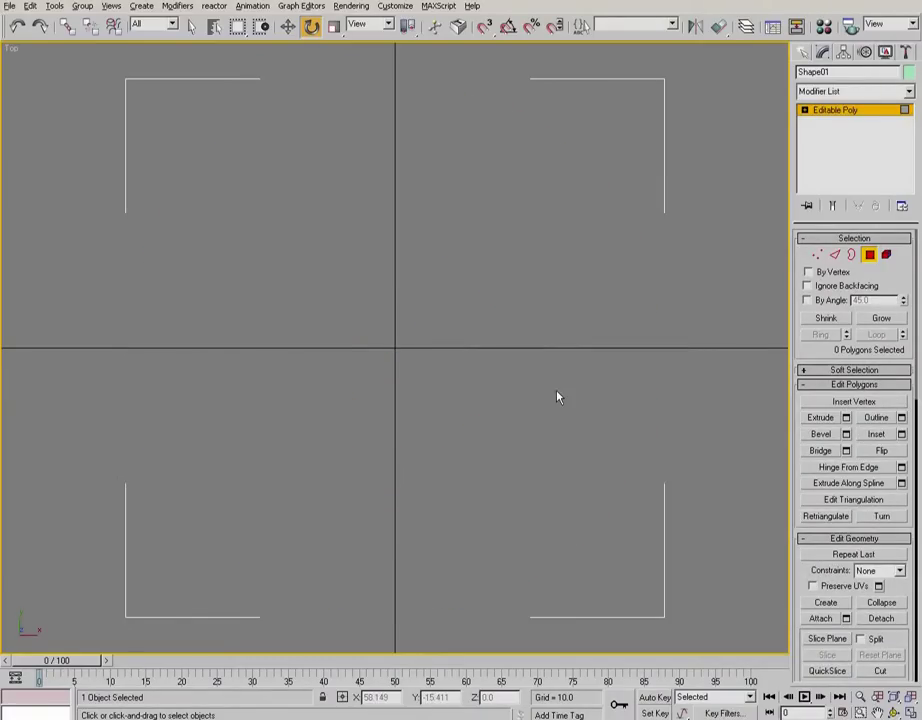
Step: Shift-move an octagon vertex to clone it to the same element
{"action": "left_click", "coordinate": [817, 254]}
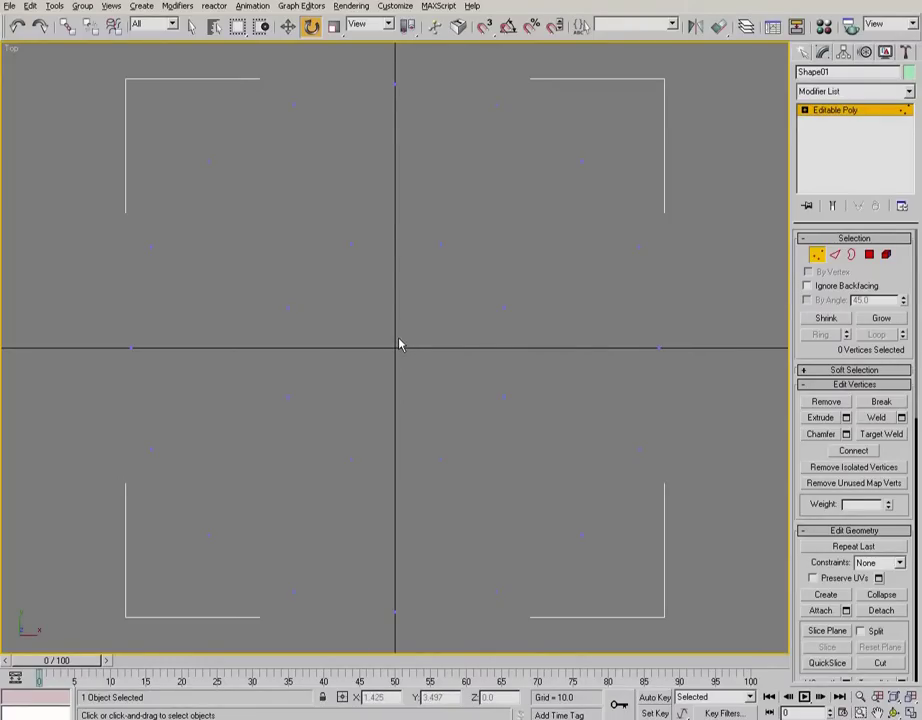
{"action": "left_click_drag", "start_coordinate": [524, 291], "coordinate": [490, 345]}
{"action": "key", "text": "w"}
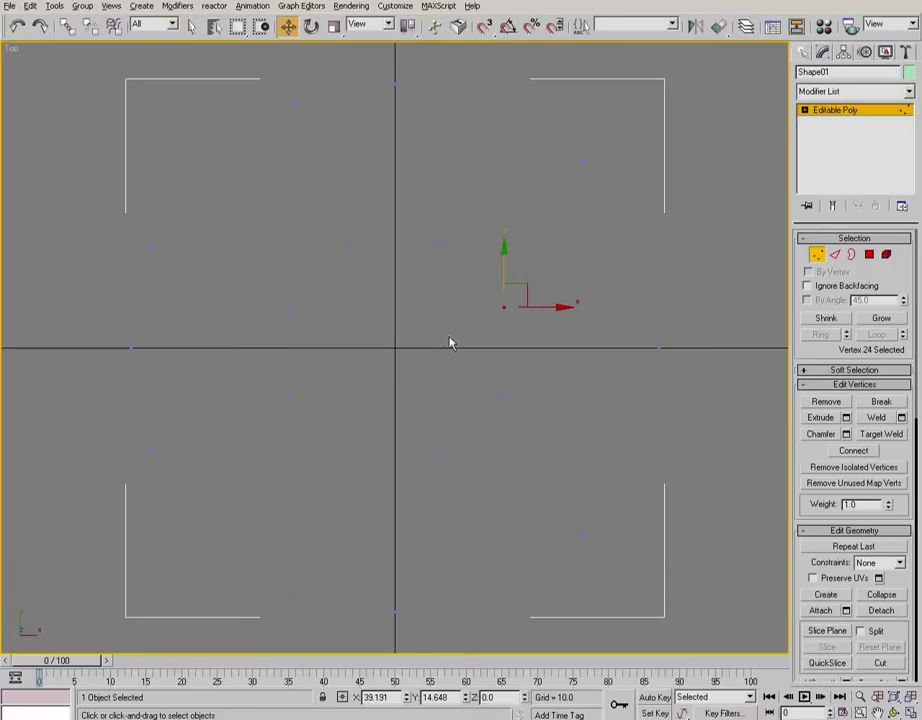
{"action": "left_click_drag", "start_coordinate": [522, 283], "coordinate": [490, 467], "text": "shift"}
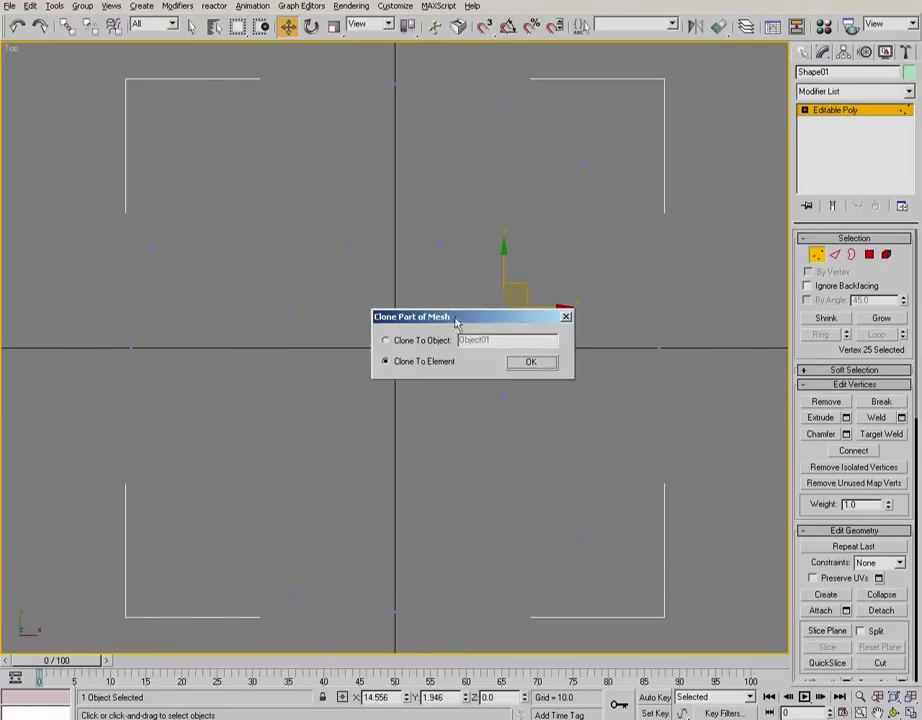
{"action": "left_click", "coordinate": [533, 363]}
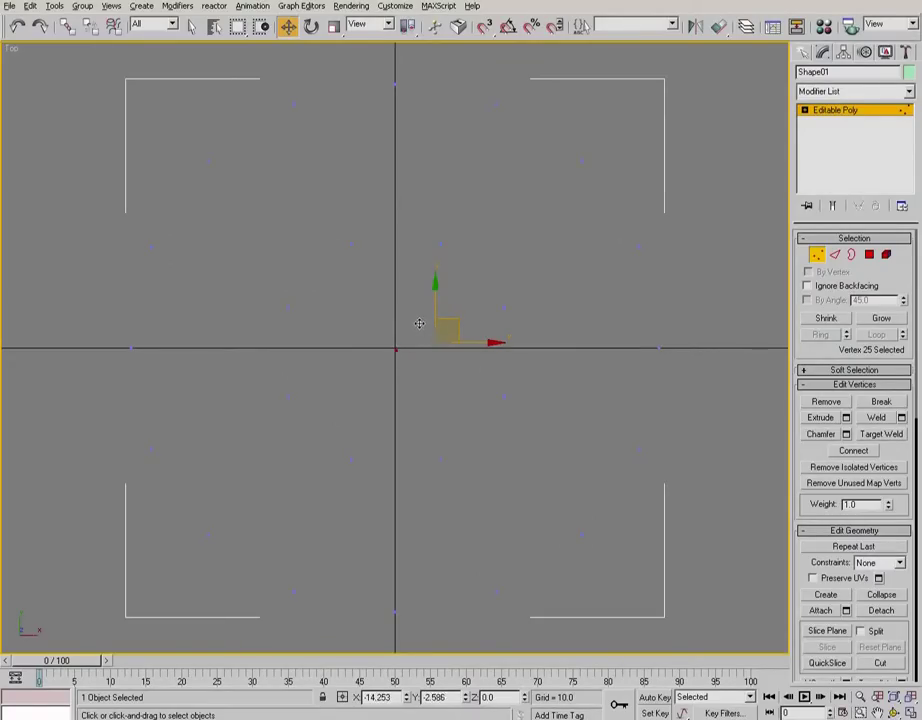
{"action": "left_click_drag", "start_coordinate": [422, 323], "coordinate": [465, 345]}
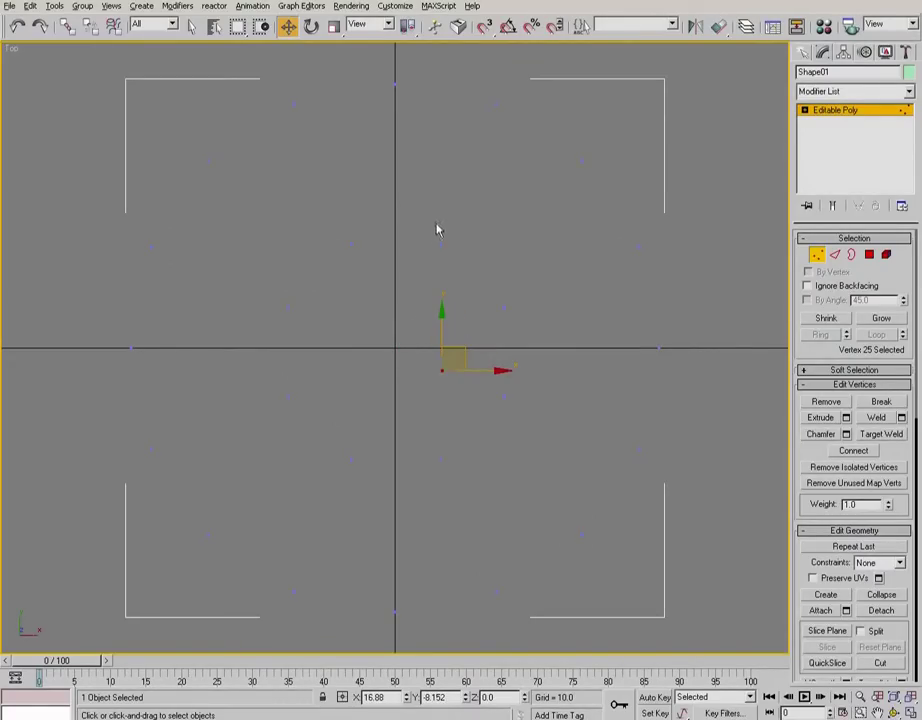
Step: Place the cloned vertex at X 0, Y 0 via the Move Type-In, then return to Polygon mode
{"action": "right_click", "coordinate": [287, 28]}
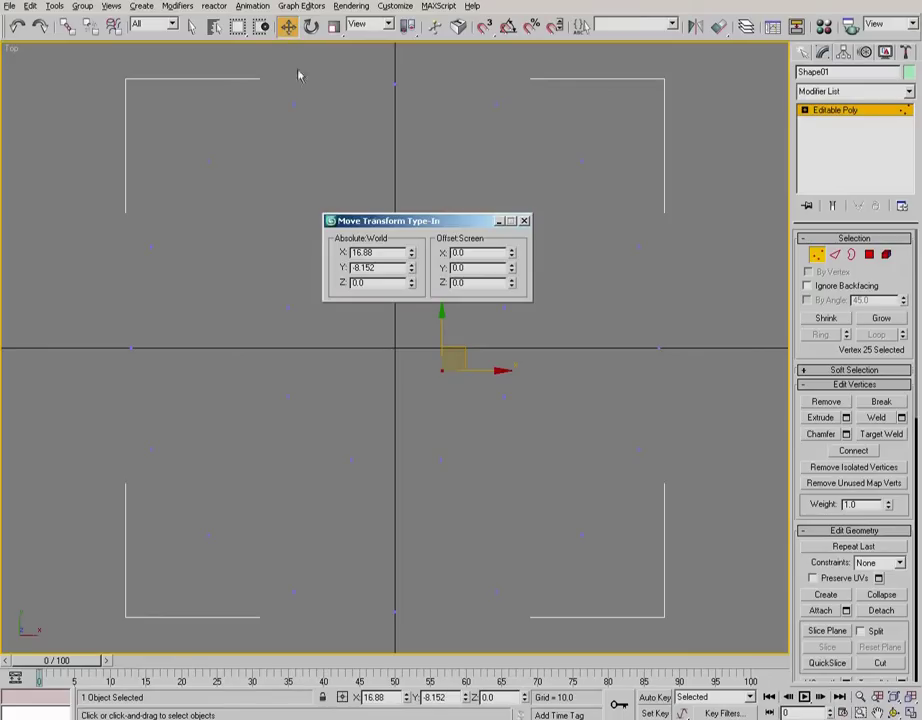
{"action": "right_click", "coordinate": [413, 256]}
{"action": "right_click", "coordinate": [411, 270]}
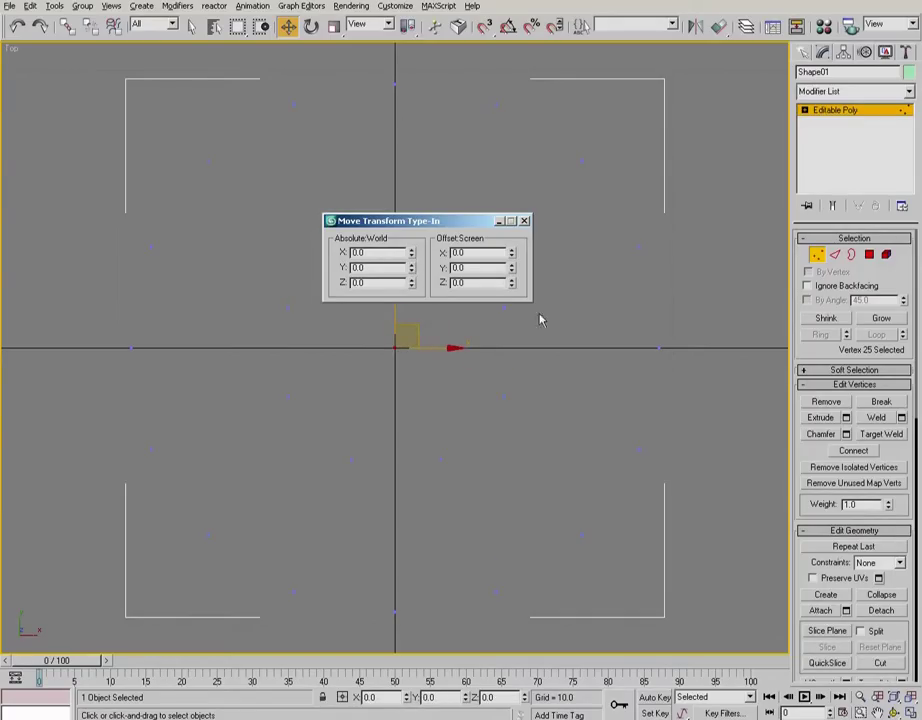
{"action": "key", "text": "F12"}
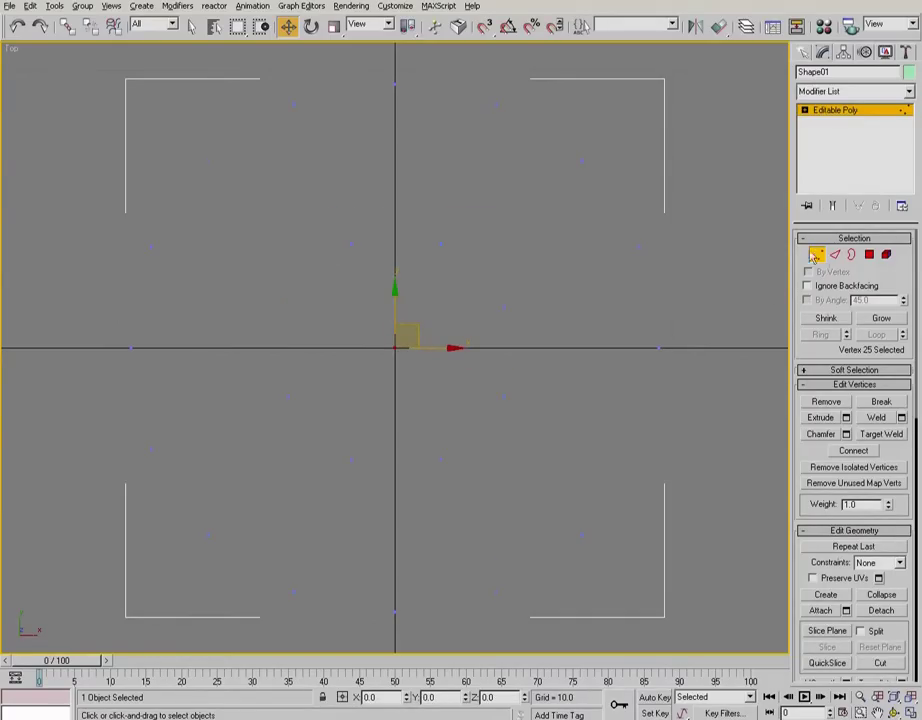
{"action": "left_click", "coordinate": [869, 254]}
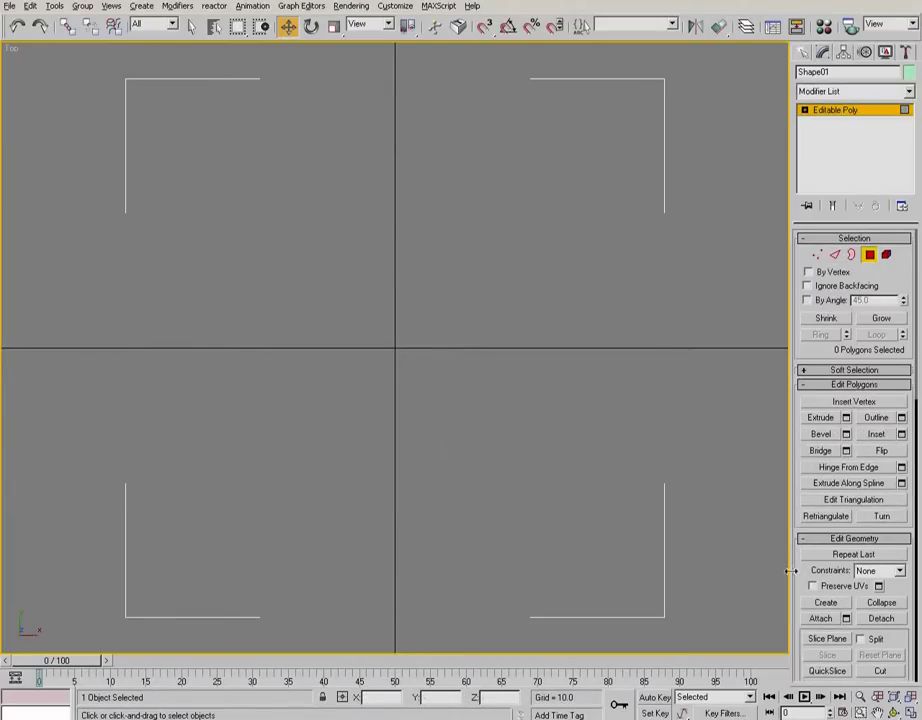
Step: Create triangular and kite facets from the octagon points, girdle vertices and centre point
{"action": "left_click", "coordinate": [826, 602]}
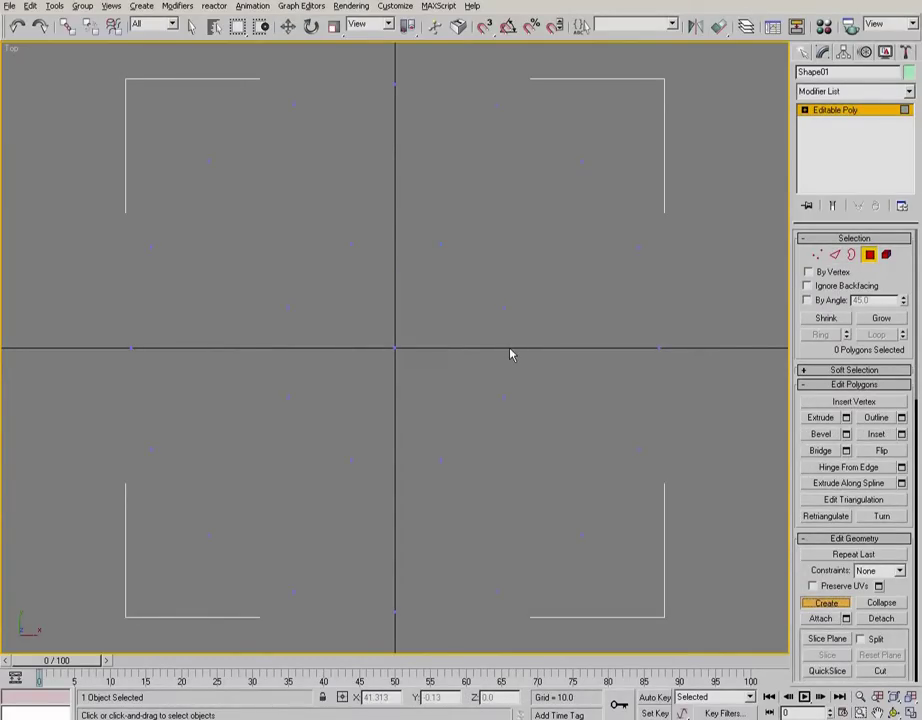
{"action": "left_click", "coordinate": [442, 243]}
{"action": "left_click", "coordinate": [494, 103]}
{"action": "left_click", "coordinate": [397, 85]}
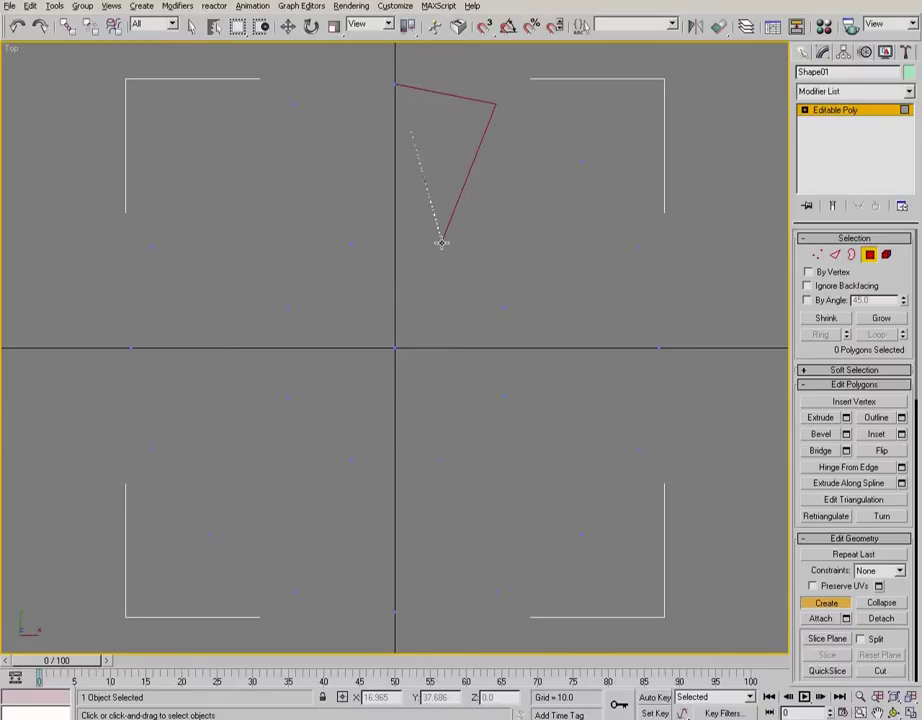
{"action": "left_click", "coordinate": [442, 242]}
{"action": "left_click", "coordinate": [353, 243]}
{"action": "left_click", "coordinate": [397, 85]}
{"action": "left_click", "coordinate": [293, 103]}
{"action": "left_click", "coordinate": [208, 162]}
{"action": "left_click", "coordinate": [412, 603]}
{"action": "left_click", "coordinate": [658, 348]}
{"action": "left_click", "coordinate": [288, 391]}
{"action": "left_click", "coordinate": [658, 348]}
{"action": "key", "text": "ctrl+b"}
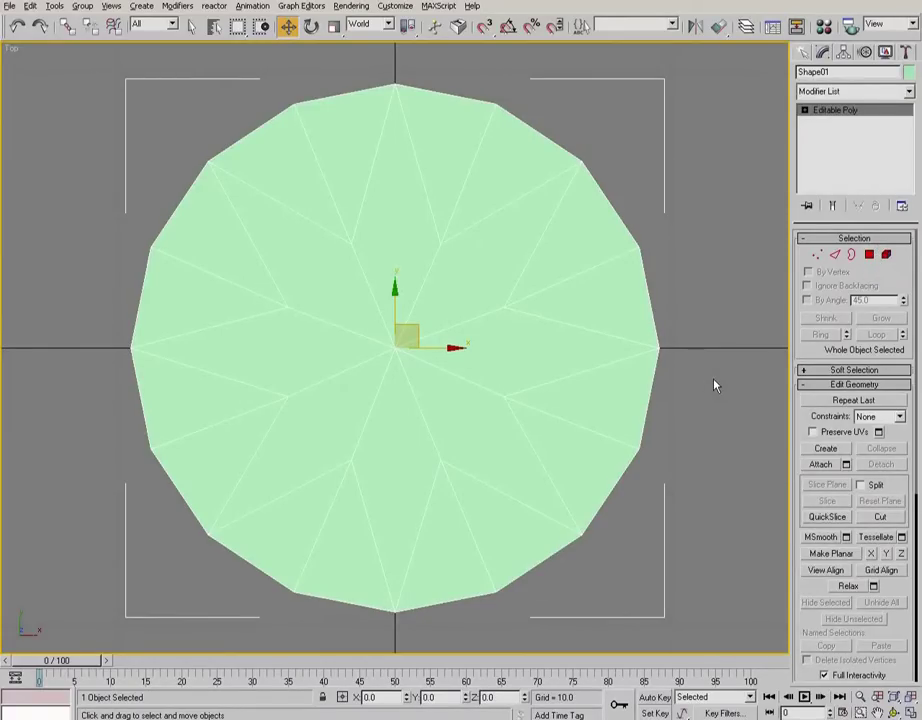
Step: Switch to the Front view and frame the diamond reference, cancelling a trial downward move of the shape
{"action": "key", "text": "f"}
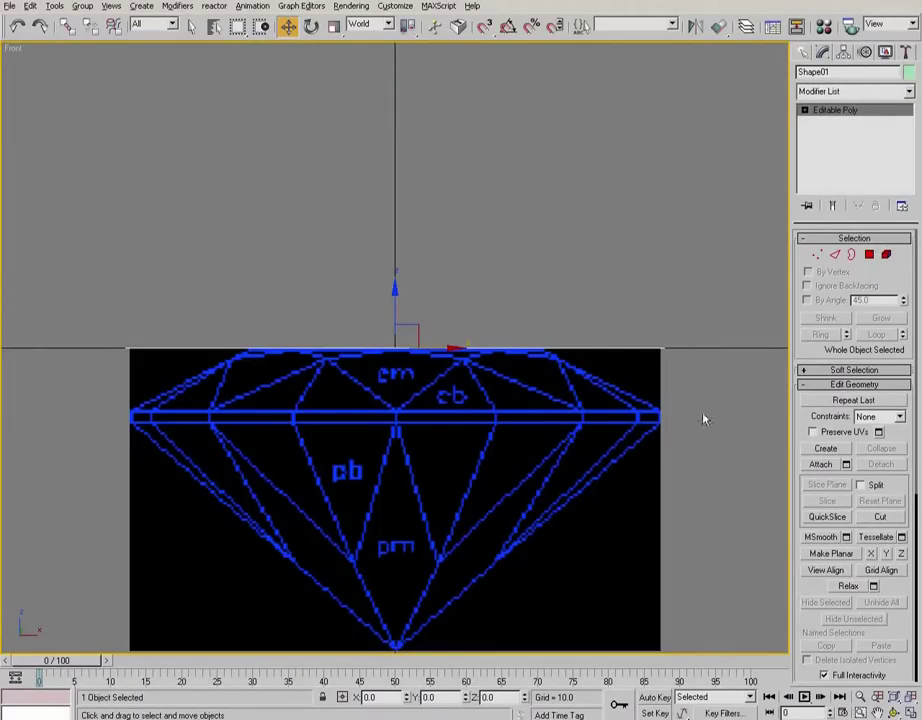
{"action": "middle_click_drag", "start_coordinate": [698, 421], "coordinate": [701, 319]}
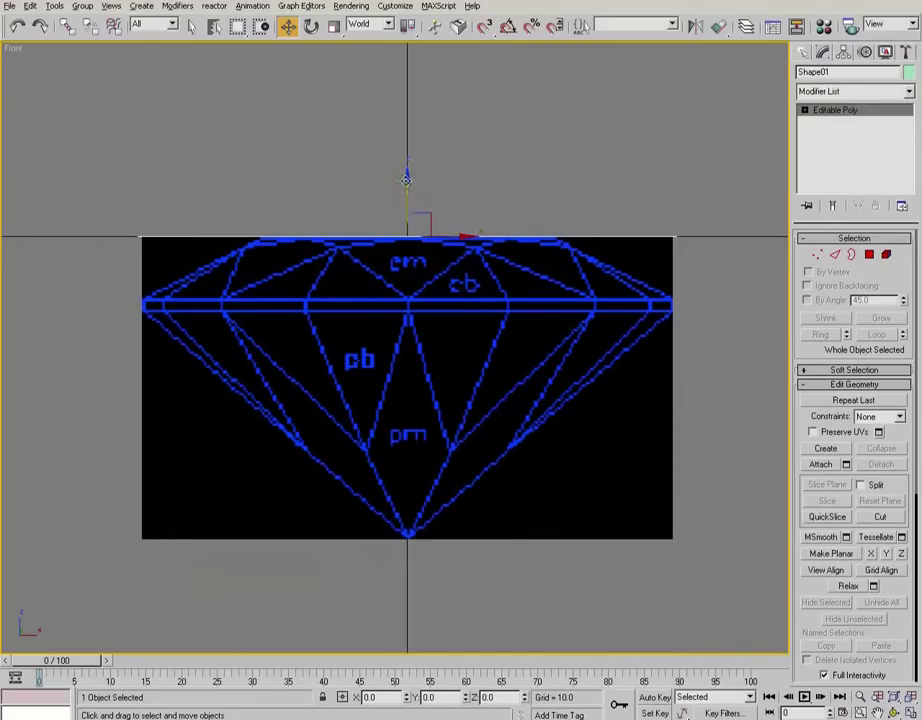
{"action": "left_click_drag", "start_coordinate": [405, 179], "coordinate": [425, 484]}
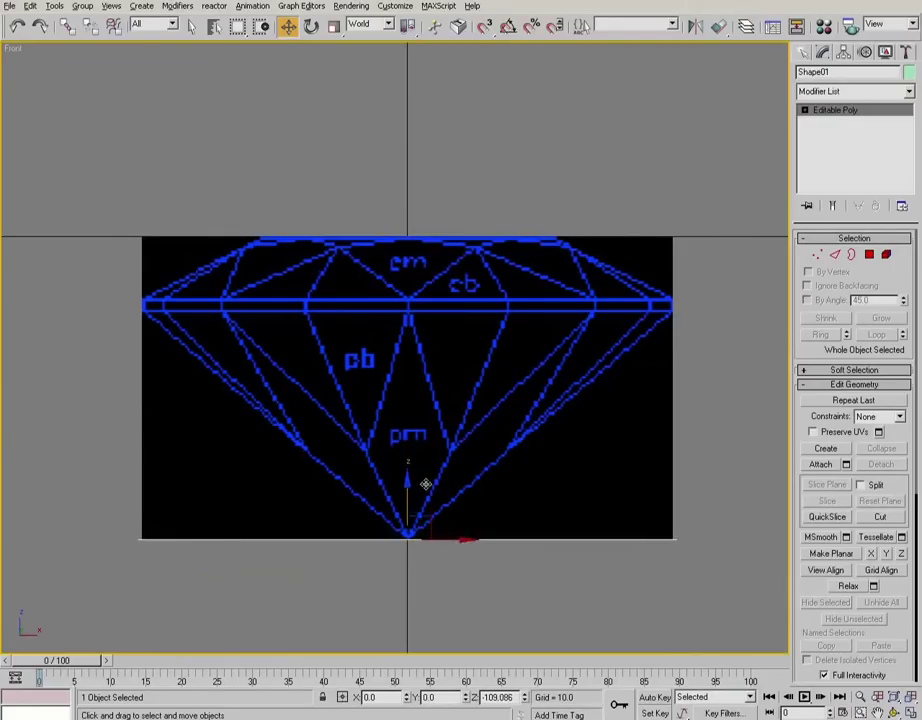
{"action": "right_click", "coordinate": [425, 484]}
Step: Align Shape01 to Box01 on Z Position only, using Pivot Point for current and target
{"action": "left_click", "coordinate": [718, 25]}
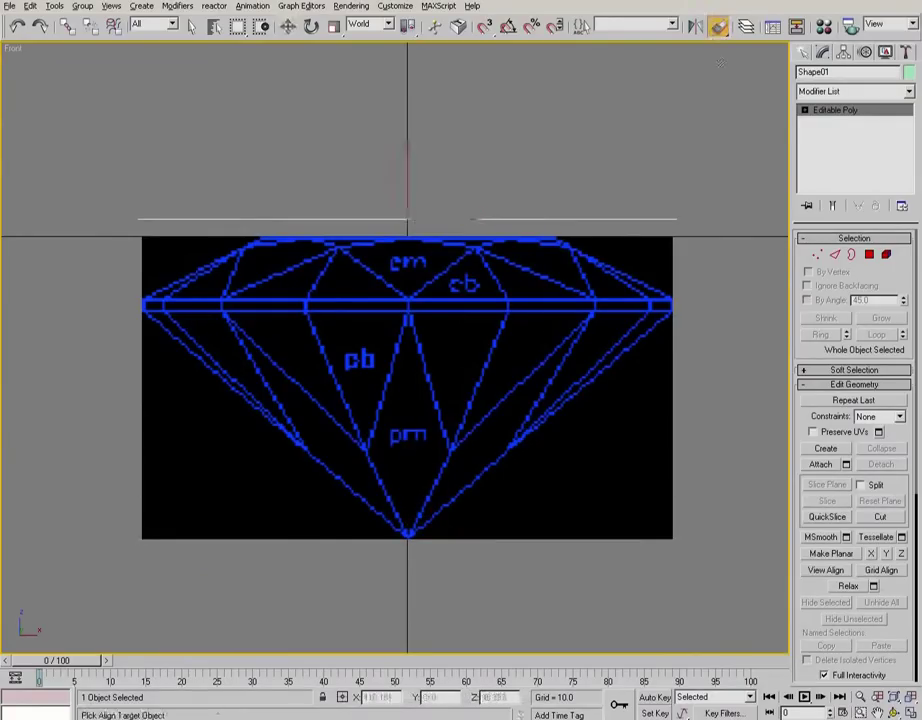
{"action": "left_click", "coordinate": [643, 515]}
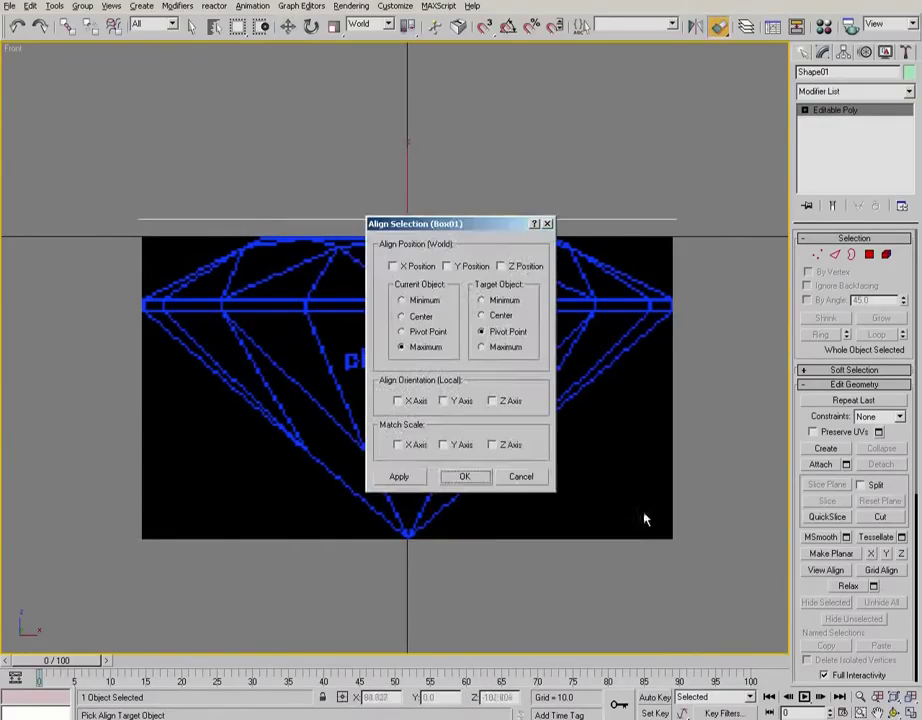
{"action": "left_click", "coordinate": [519, 268]}
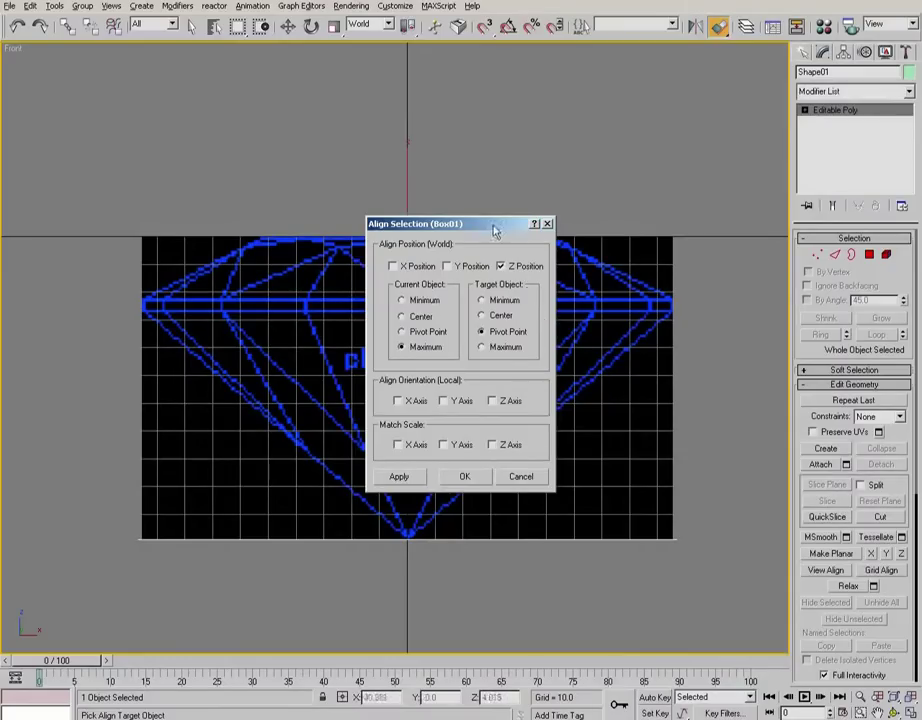
{"action": "left_click_drag", "start_coordinate": [494, 224], "coordinate": [632, 99]}
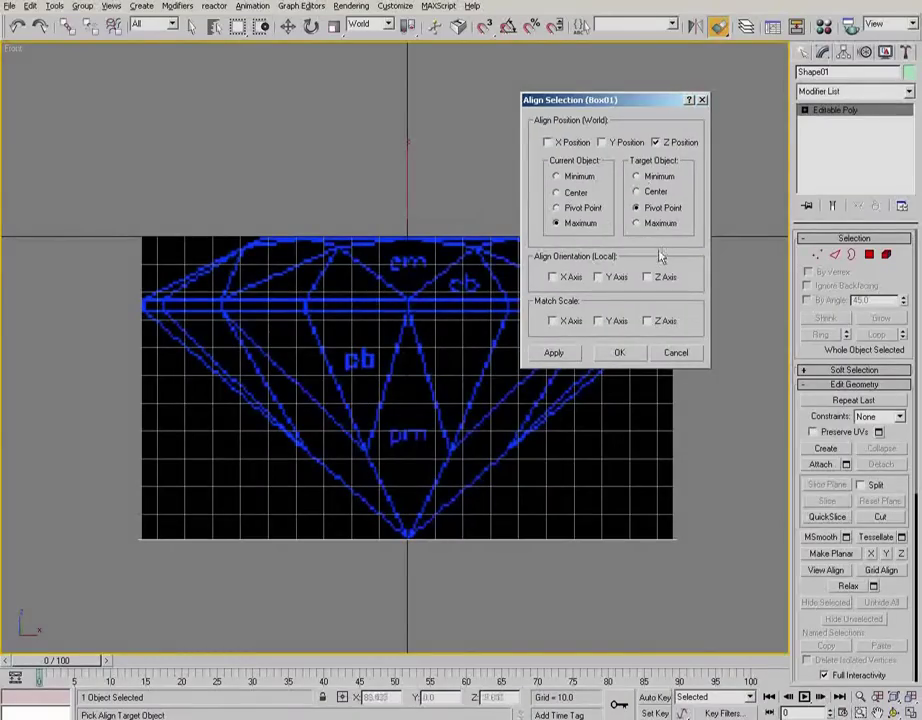
{"action": "left_click", "coordinate": [585, 207]}
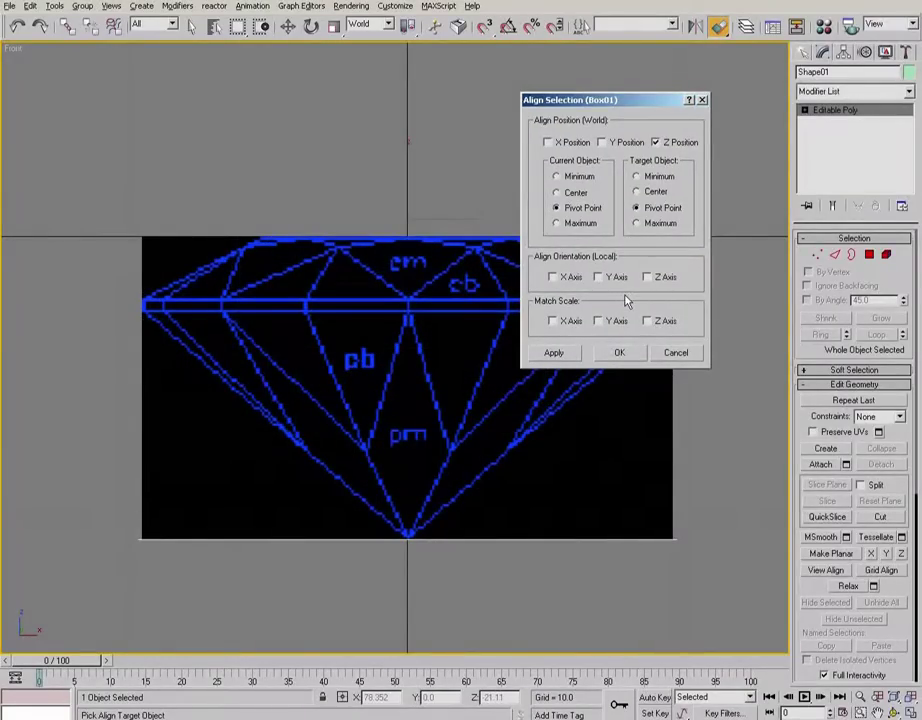